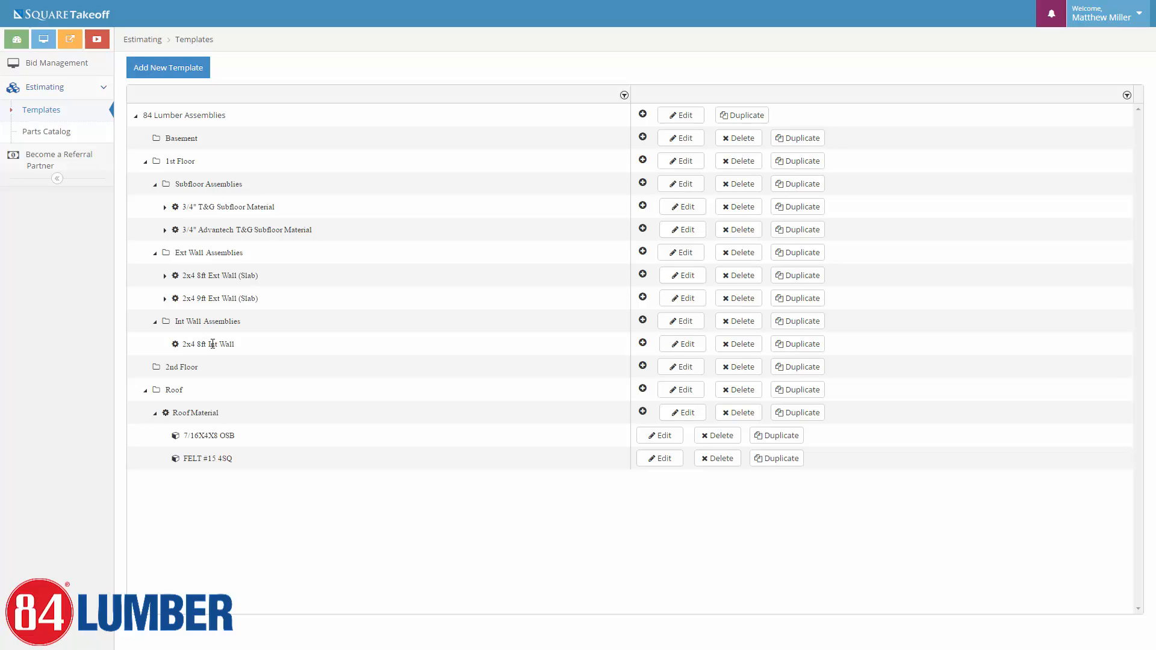
# - Add the material part 2X4X16 SYP TREATED #2 to the 2x4 8ft Int Wall assembly and save it
pyautogui.click(643, 344)
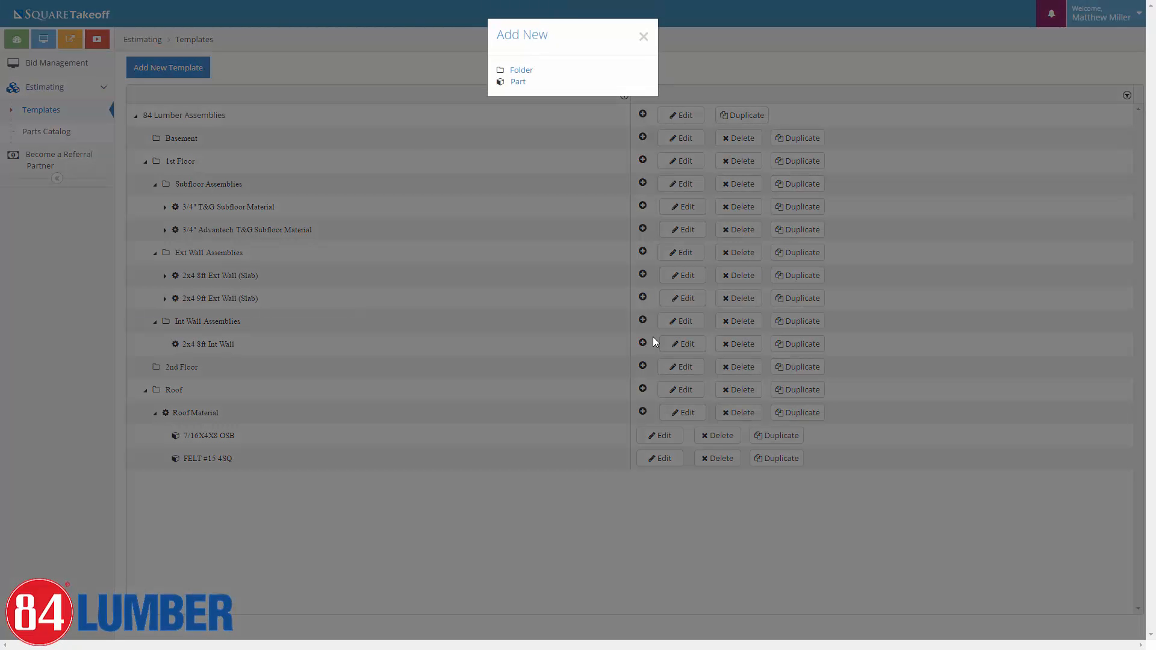
pyautogui.click(517, 83)
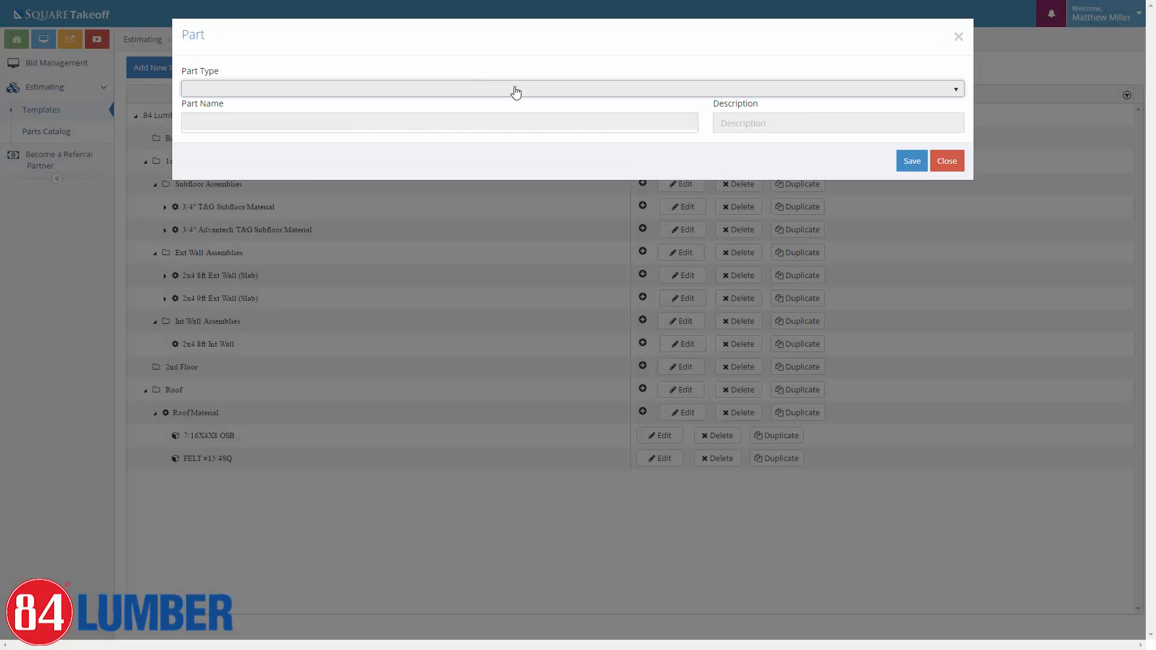
pyautogui.click(516, 91)
pyautogui.click(224, 138)
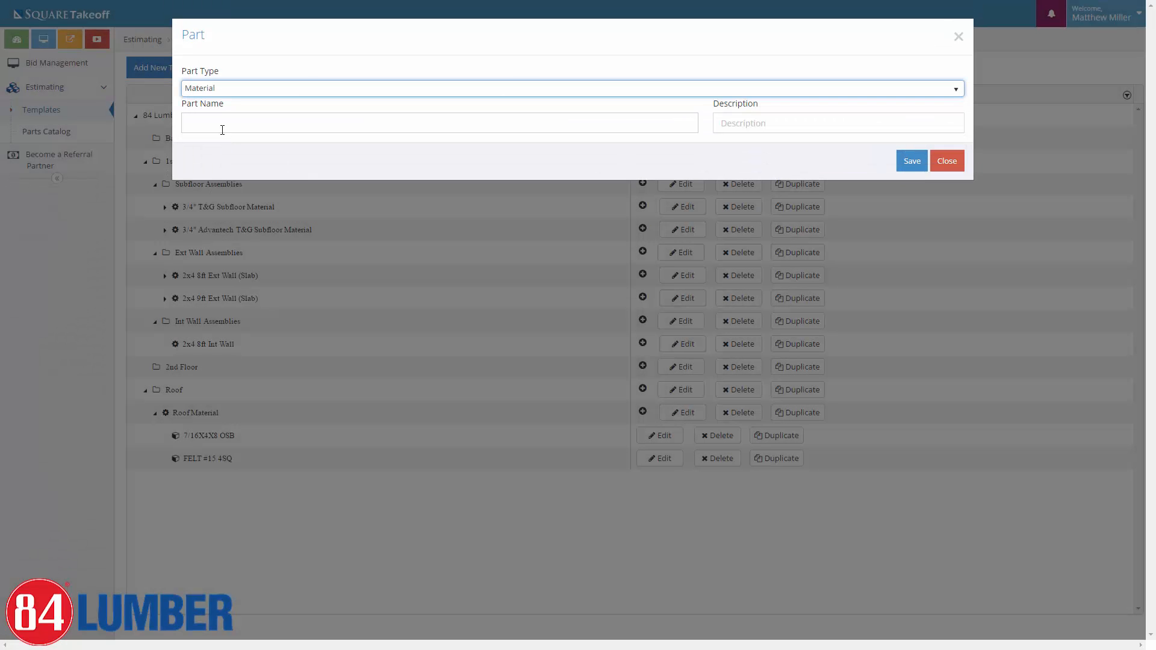
pyautogui.click(220, 124)
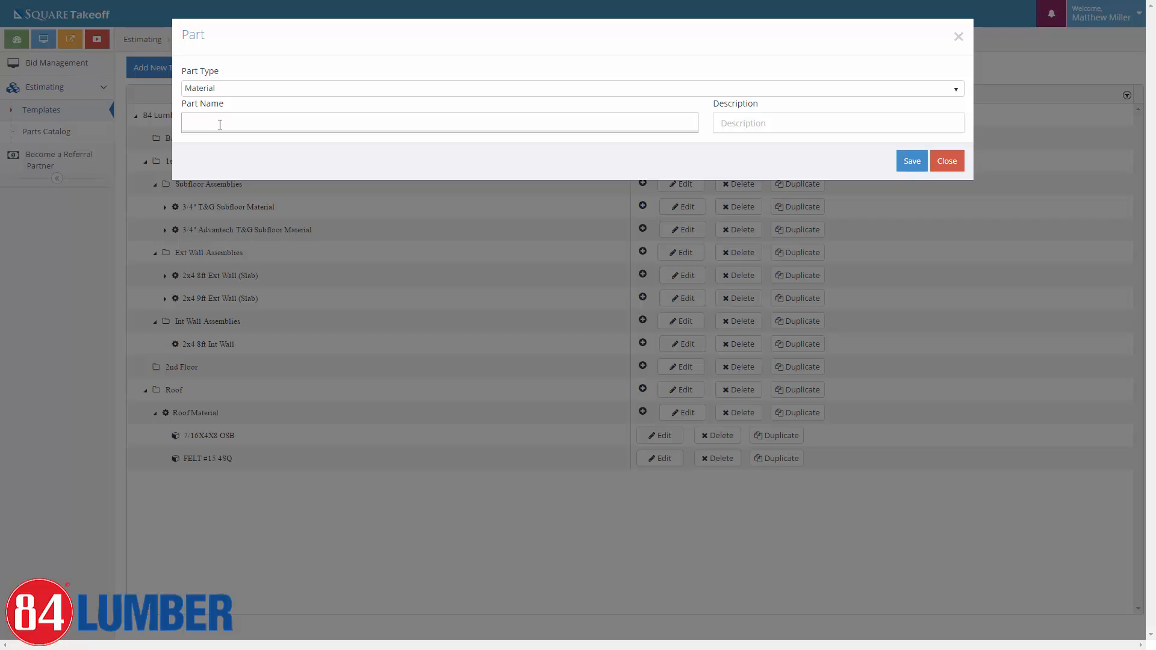
pyautogui.write('2x4')
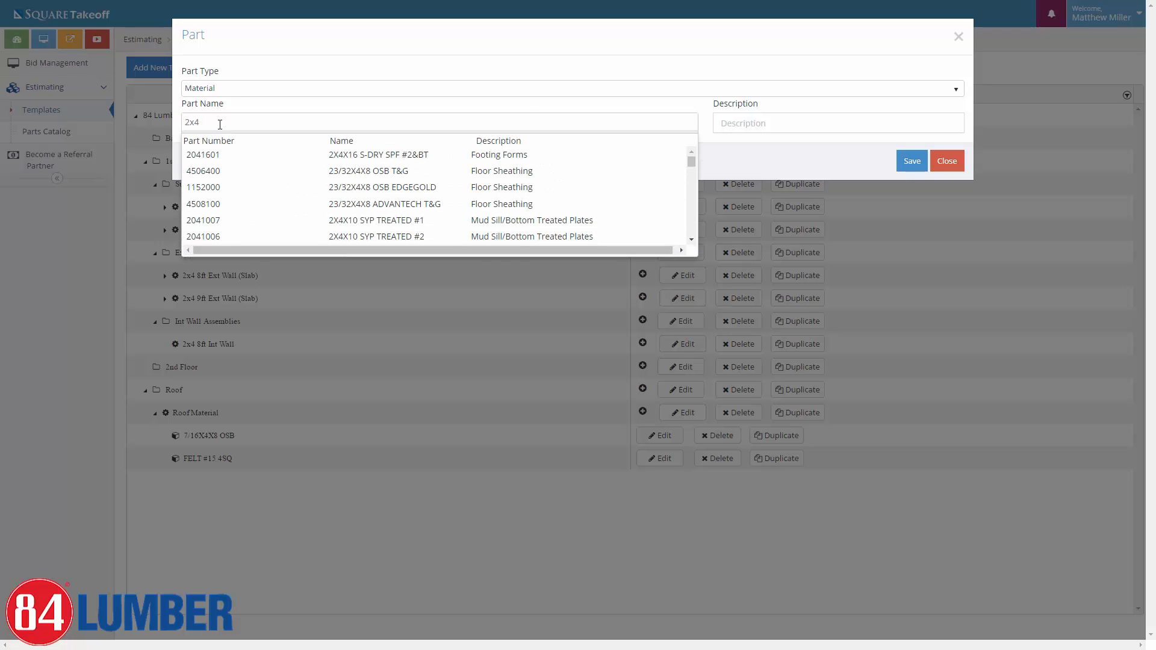
pyautogui.write('x16')
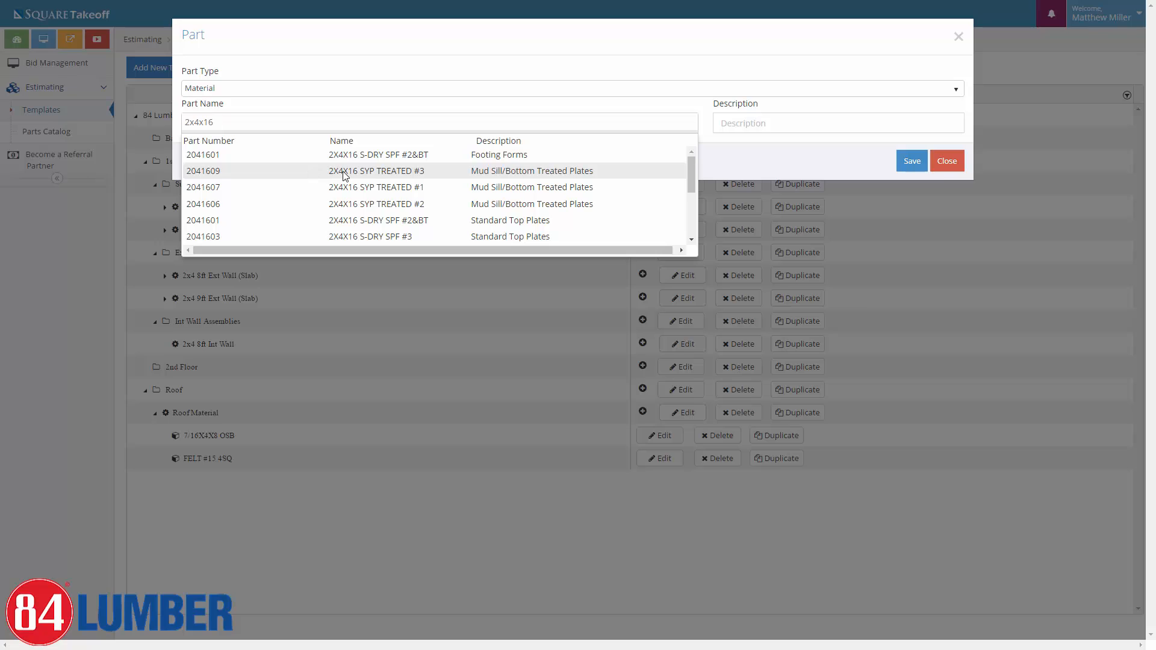
pyautogui.click(334, 204)
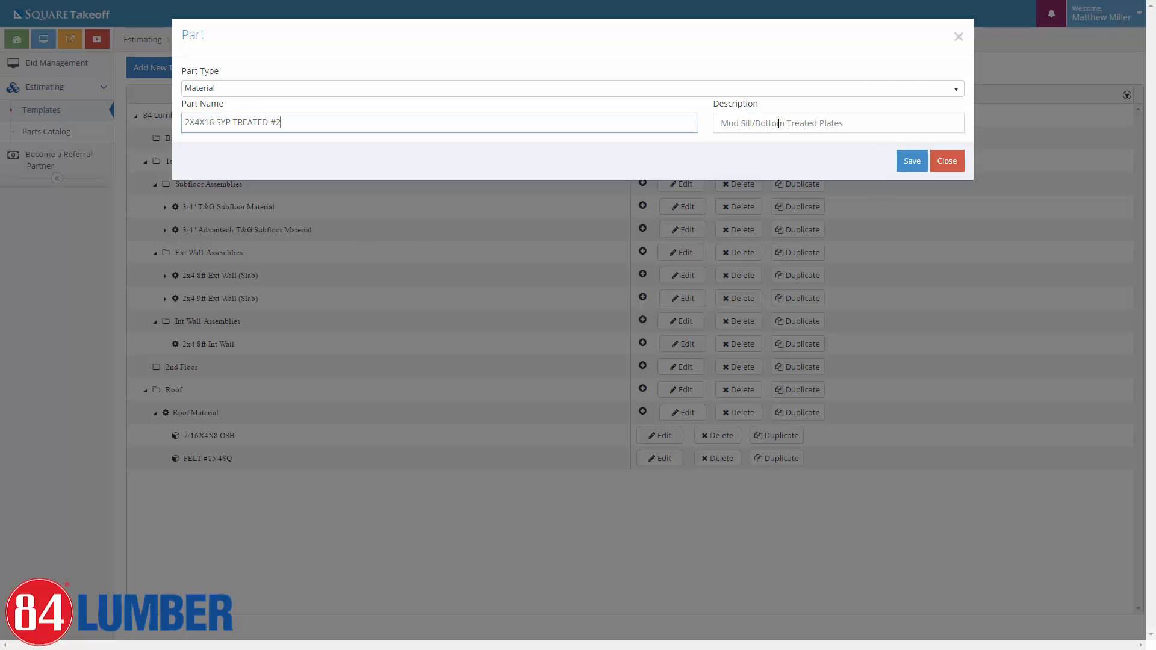
pyautogui.click(915, 161)
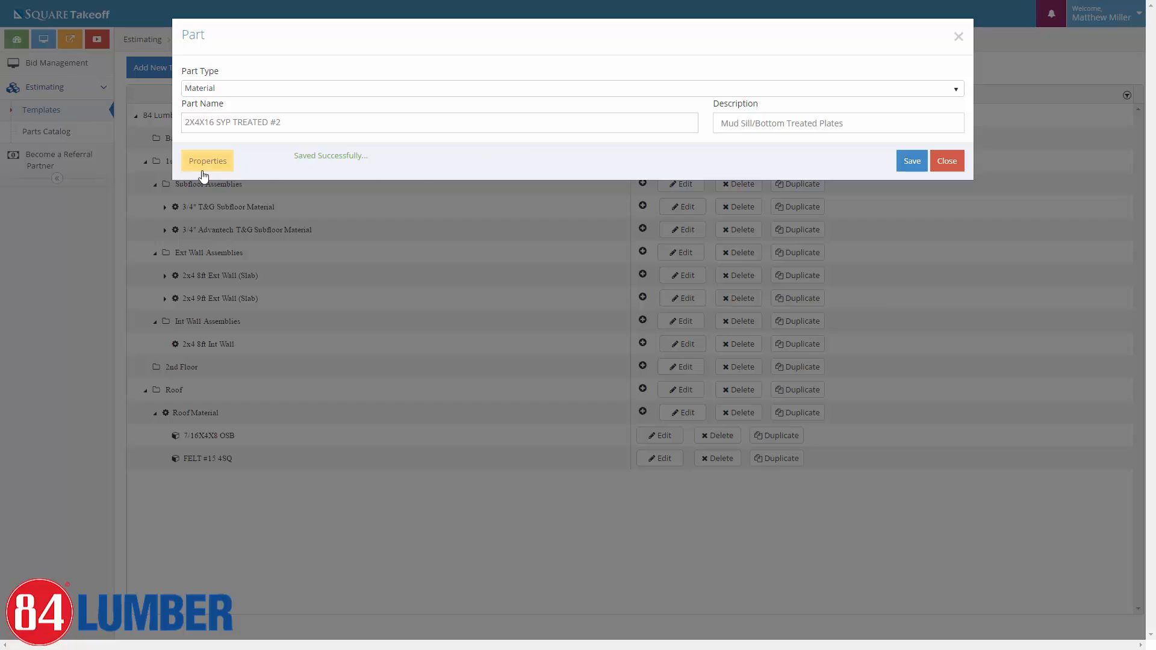
# - Open the part's additional properties and examine its Estimating quantity formula and Variables group
pyautogui.click(200, 163)
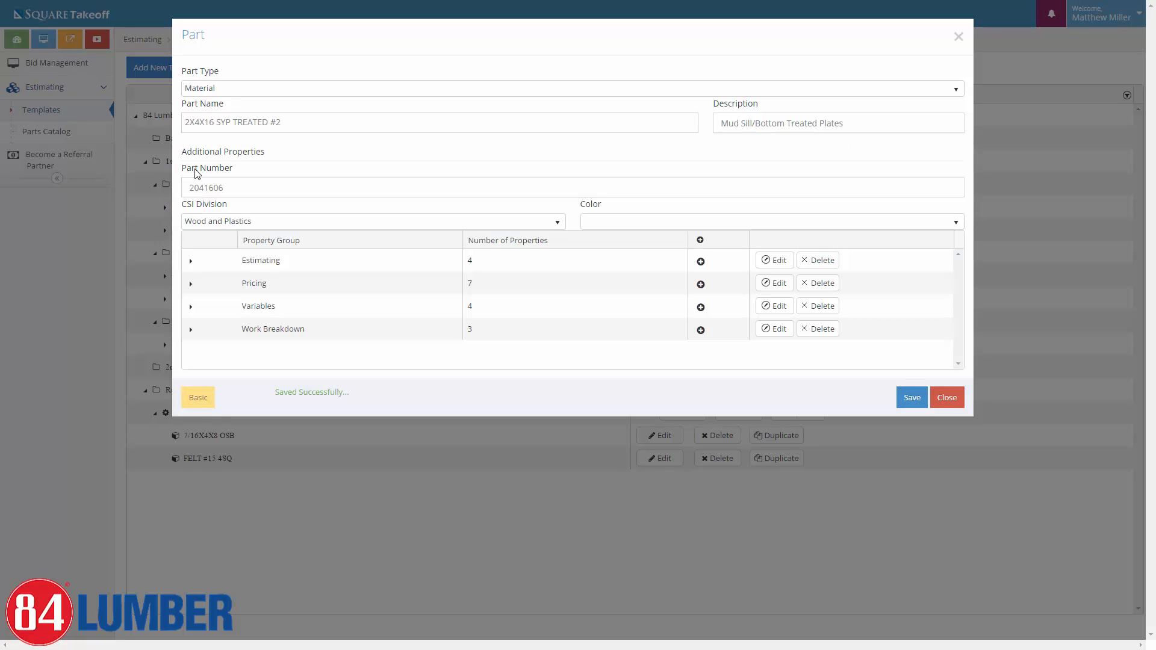
pyautogui.click(190, 261)
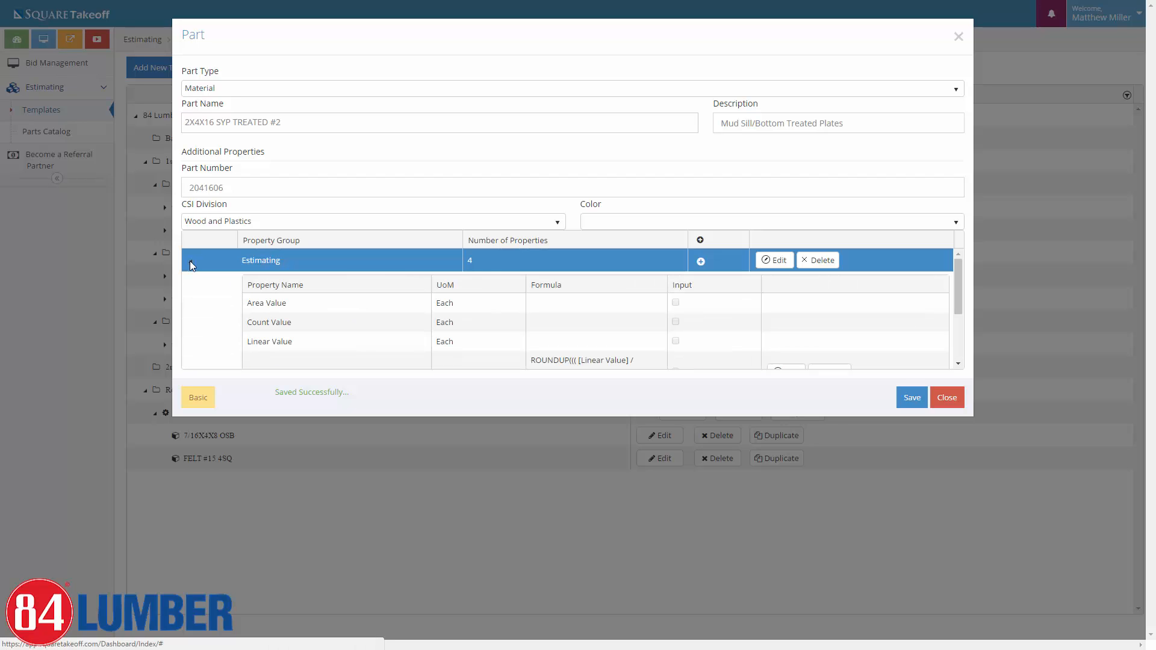
pyautogui.scroll(-1, 373, 310)
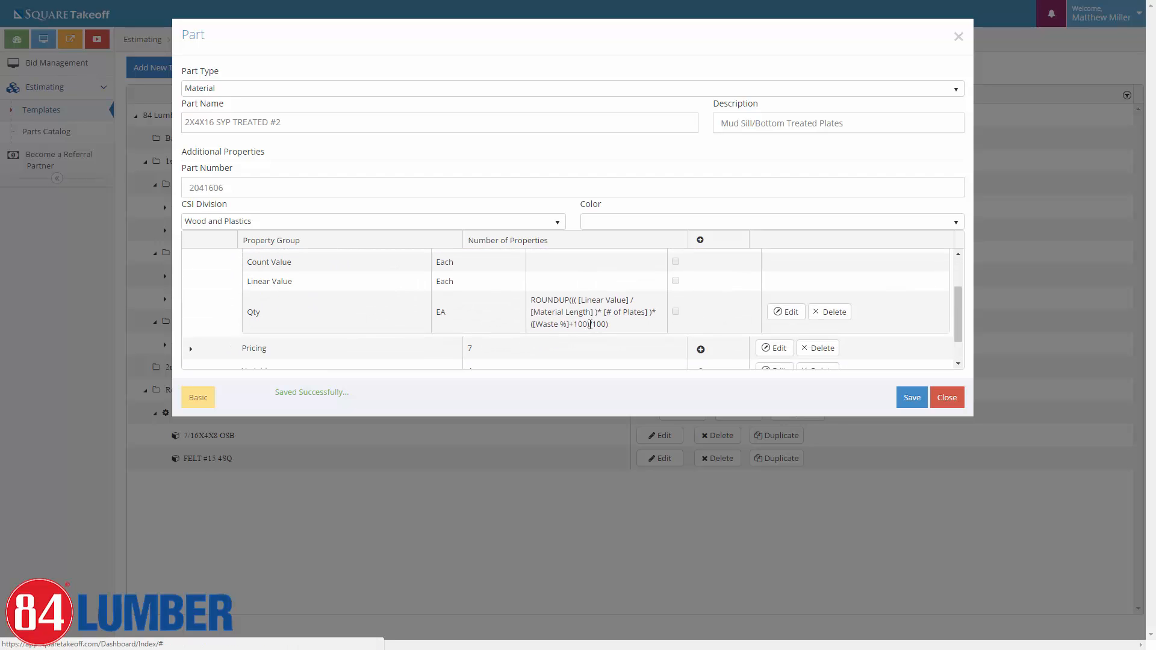
pyautogui.scroll(1, 206, 301)
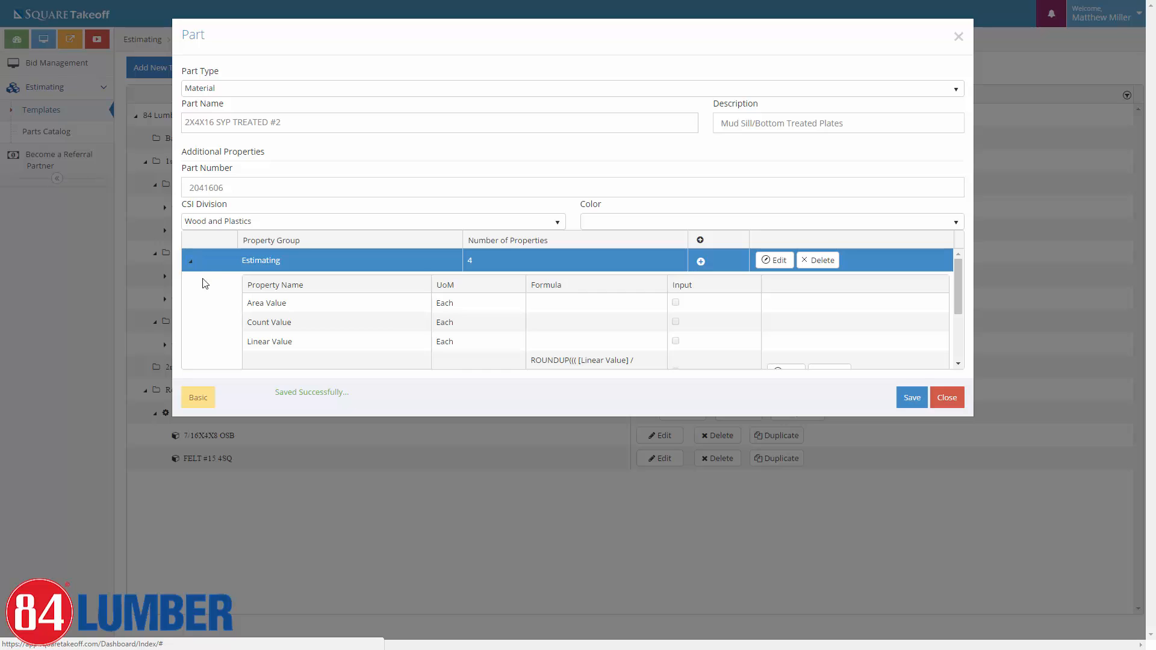
pyautogui.scroll(-1, 220, 307)
pyautogui.scroll(-1, 220, 307)
pyautogui.click(189, 333)
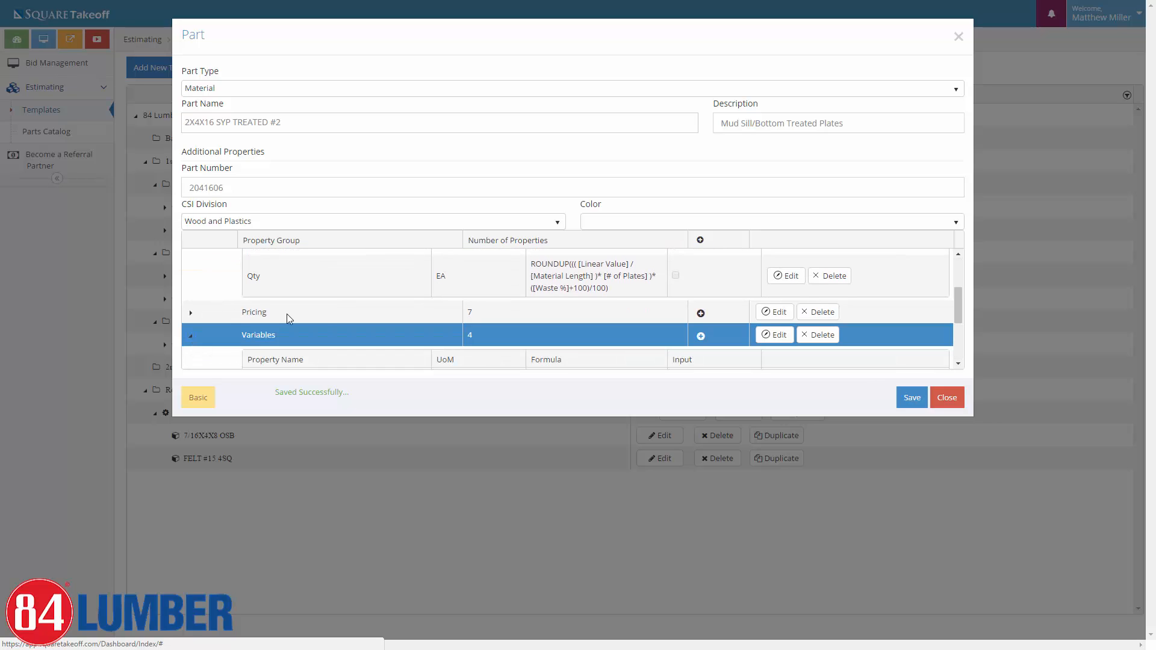
pyautogui.scroll(-3, 295, 315)
pyautogui.scroll(5, 297, 317)
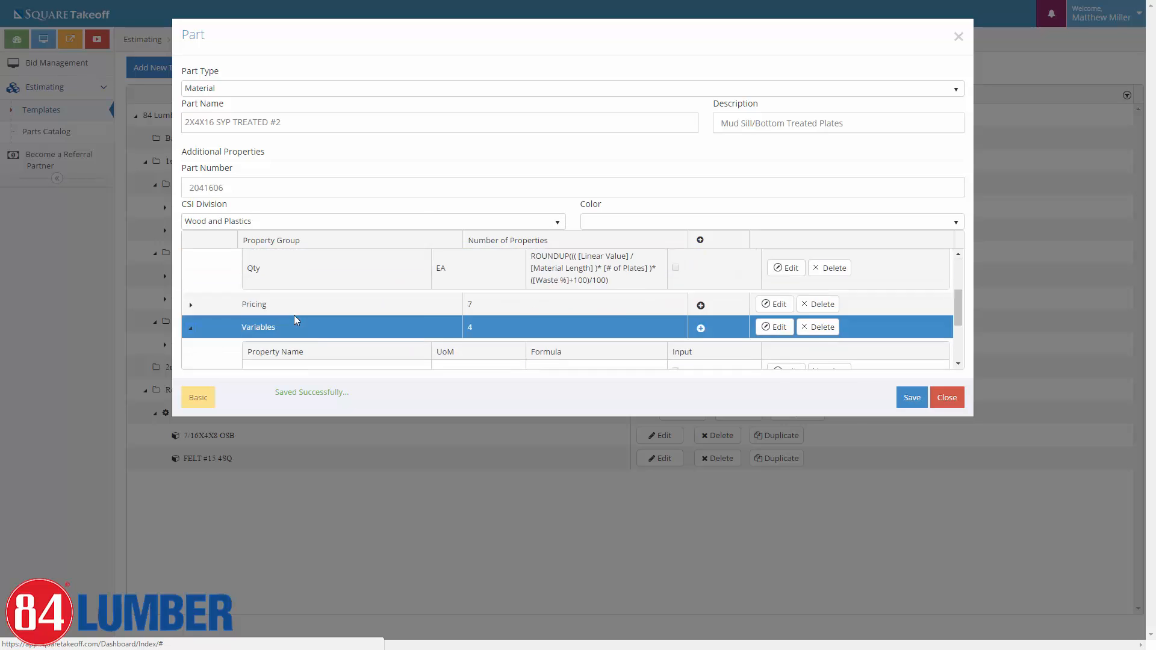
pyautogui.click(191, 262)
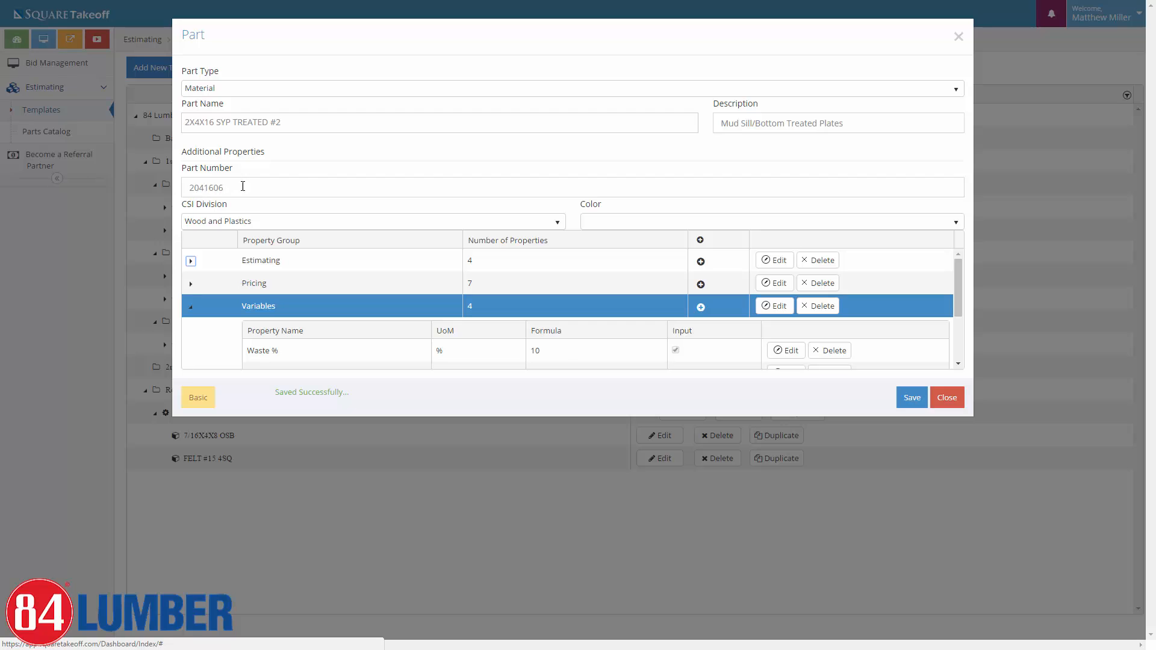
# - Change the part name to 2X4X16 S-DRY SPF #2&BT and the part number to 2041601
pyautogui.tripleClick(297, 123)
pyautogui.write('2X4X16 S-DRY SPF #2&BT')
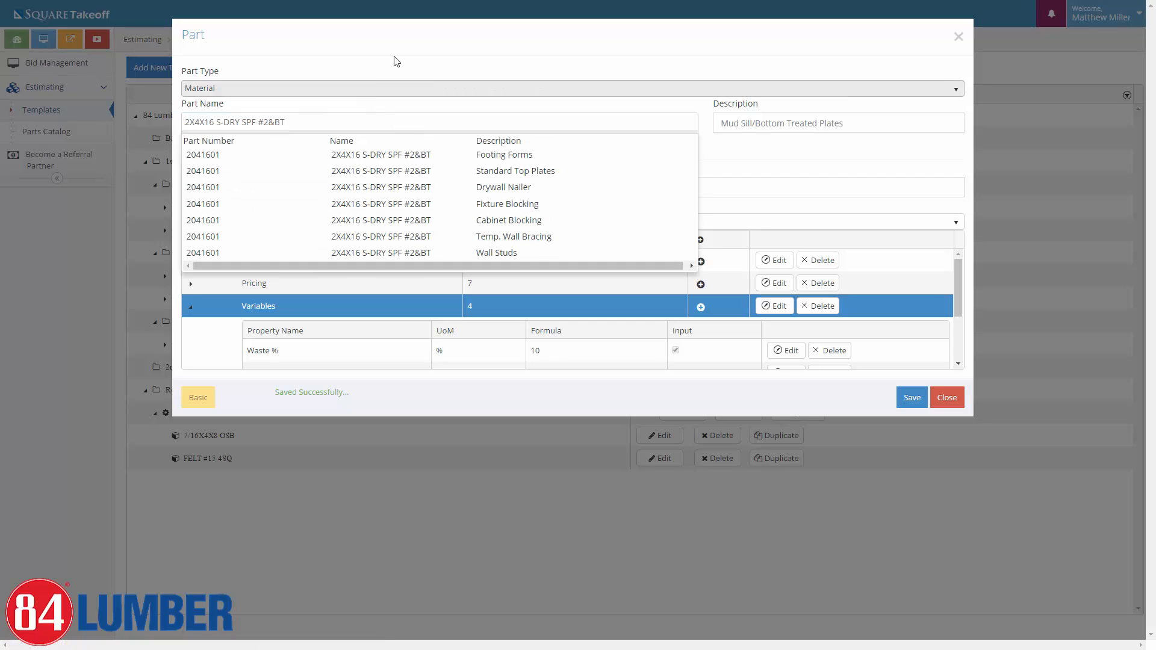
pyautogui.click(400, 36)
pyautogui.click(240, 192)
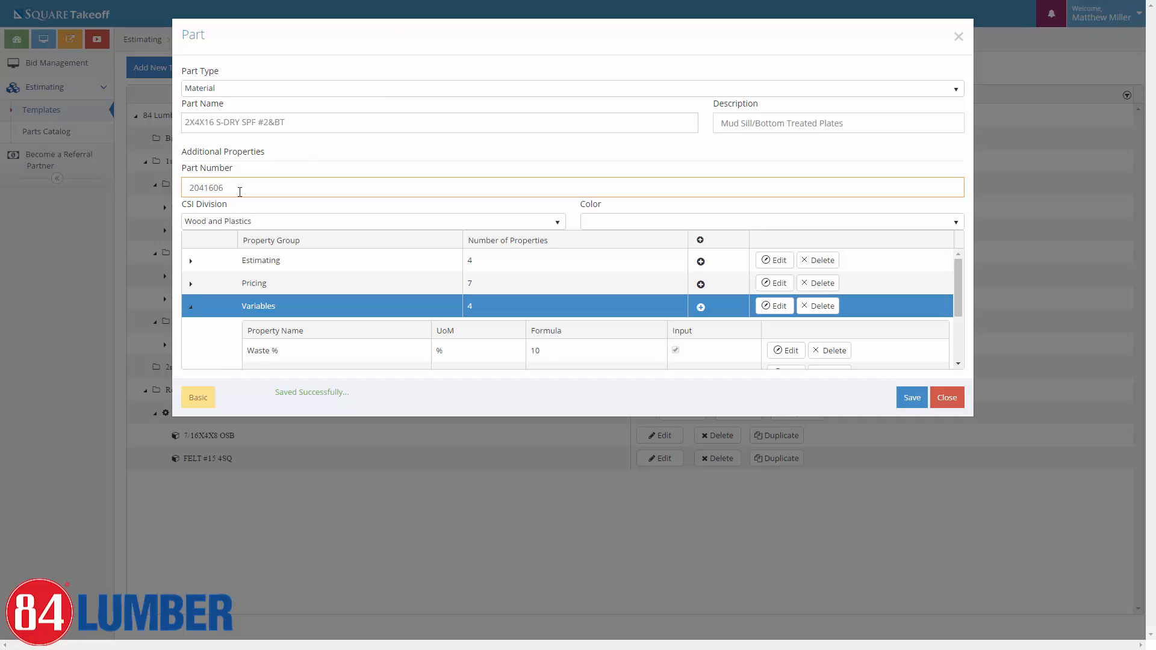
pyautogui.press('BackSpace')
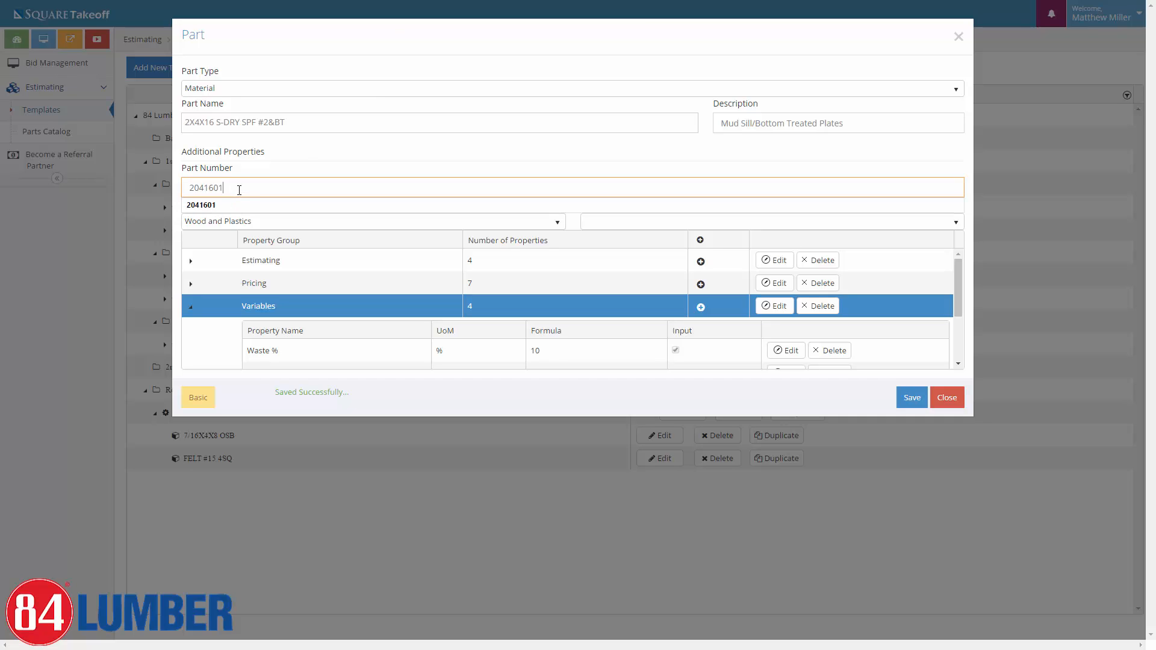
pyautogui.click(745, 151)
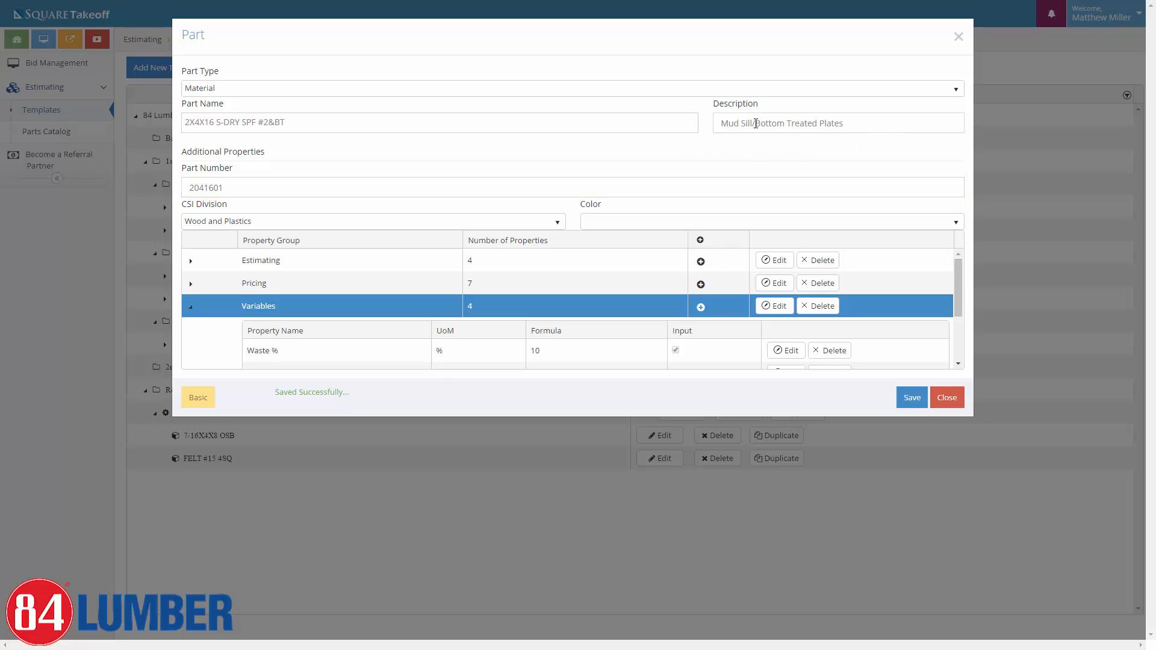
# - Change the part's description to "Standard Bottom Plates"
pyautogui.moveTo(757, 123); pyautogui.dragTo(647, 108)
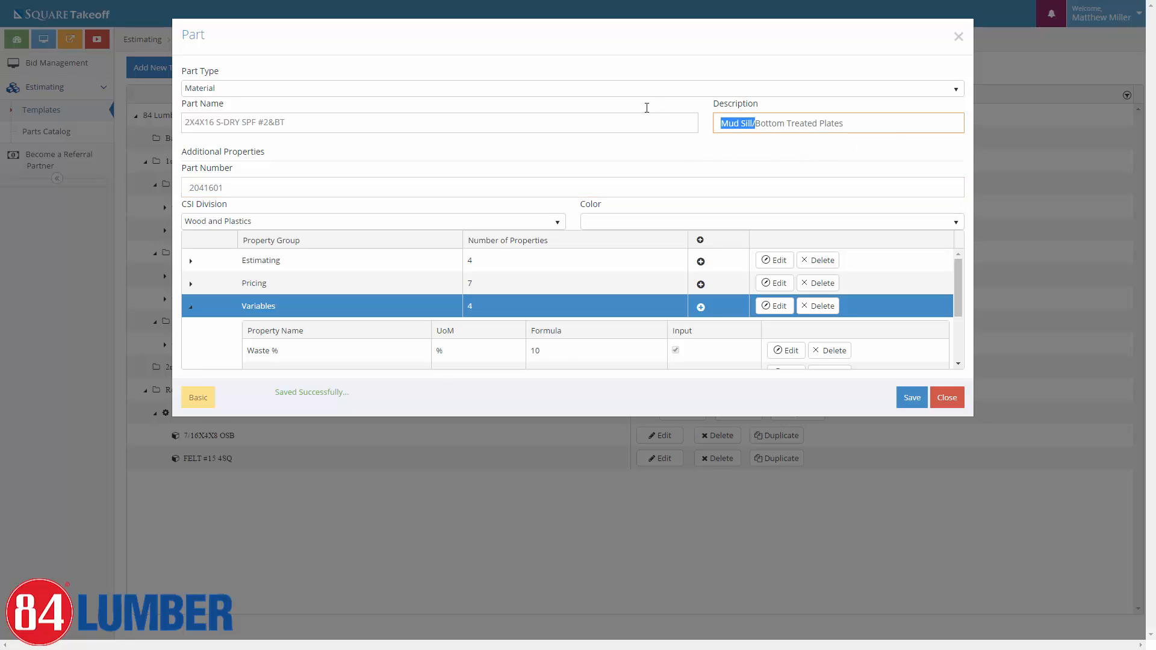
pyautogui.write('Standard')
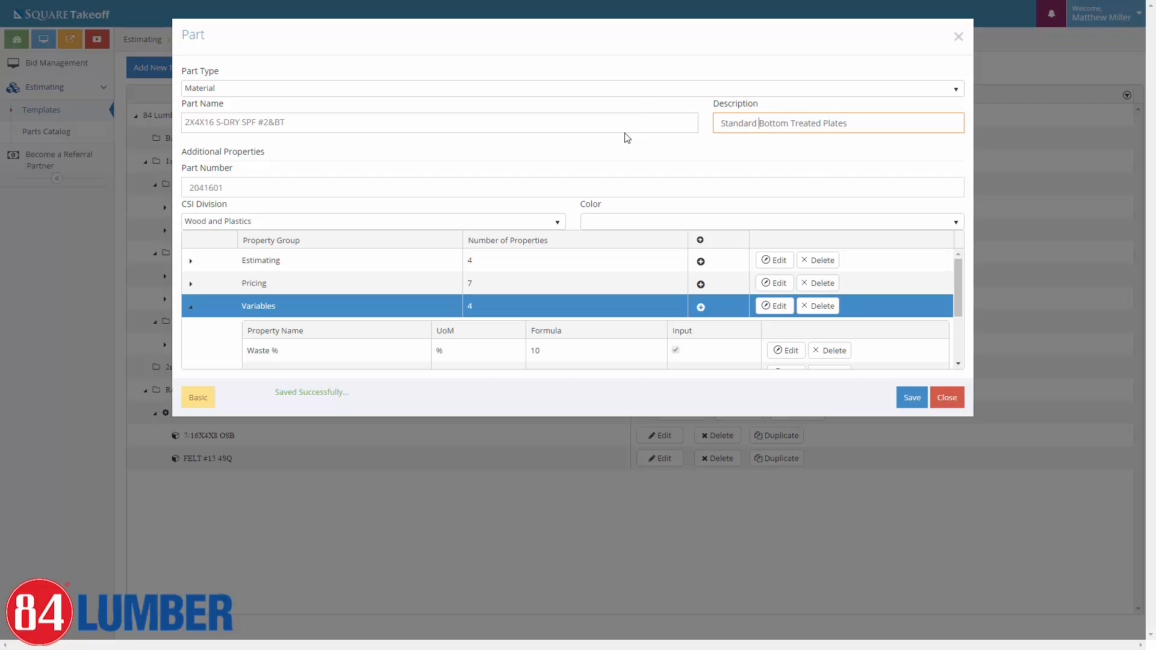
pyautogui.moveTo(824, 124); pyautogui.dragTo(791, 123)
pyautogui.press('BackSpace')
pyautogui.press('BackSpace')
# - Review the part's variables, and open its Qty property to check the type options and formula, keeping the type Text
pyautogui.scroll(-1, 475, 330)
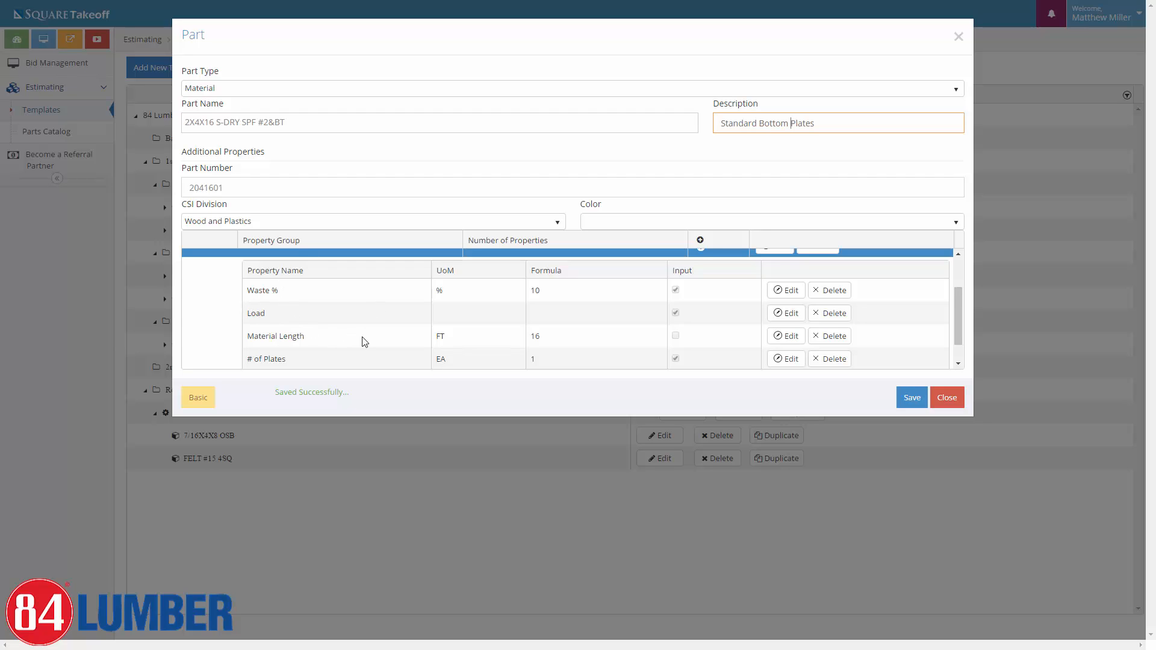
pyautogui.scroll(1, 440, 348)
pyautogui.scroll(1, 441, 347)
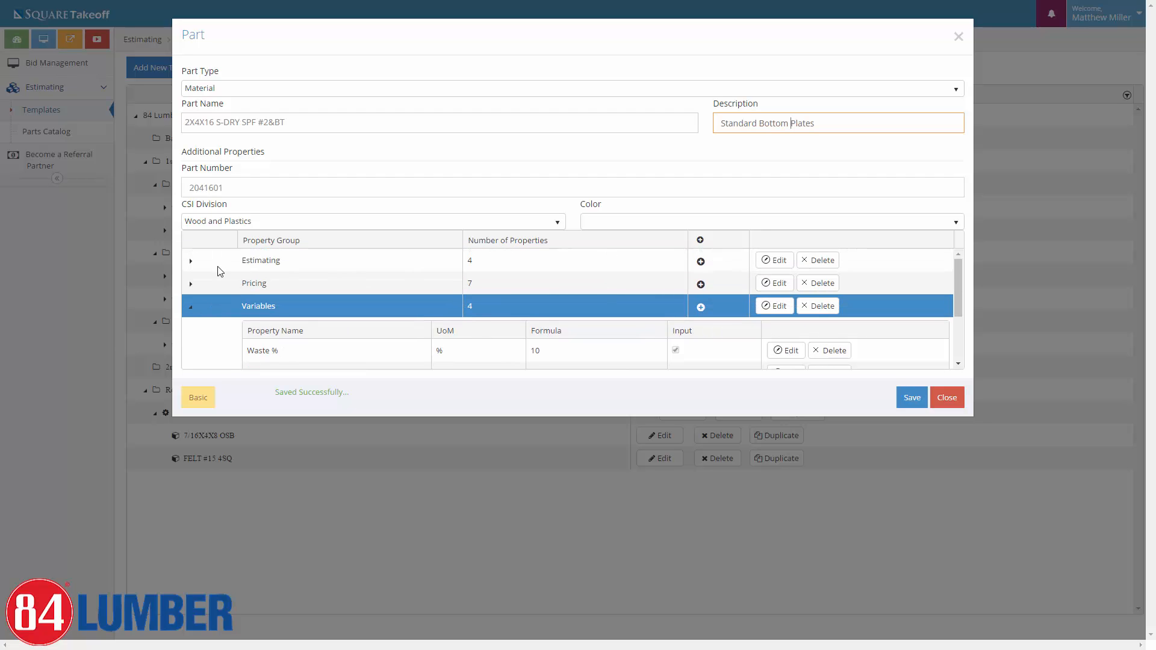
pyautogui.click(190, 263)
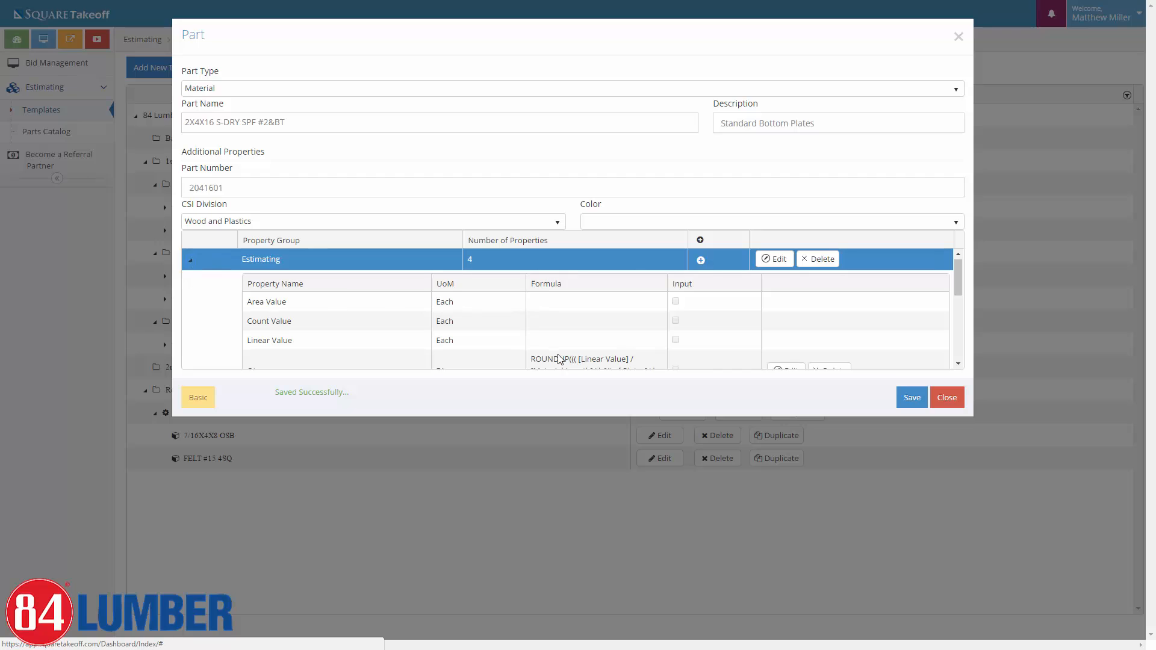
pyautogui.scroll(-1, 476, 328)
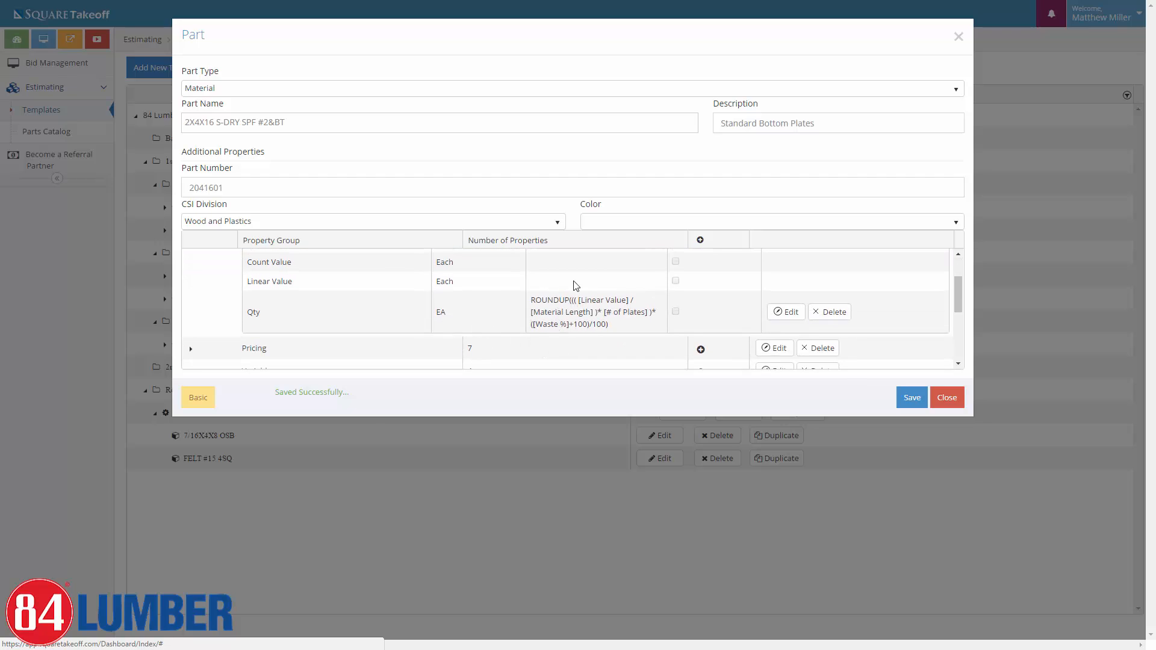
pyautogui.click(788, 314)
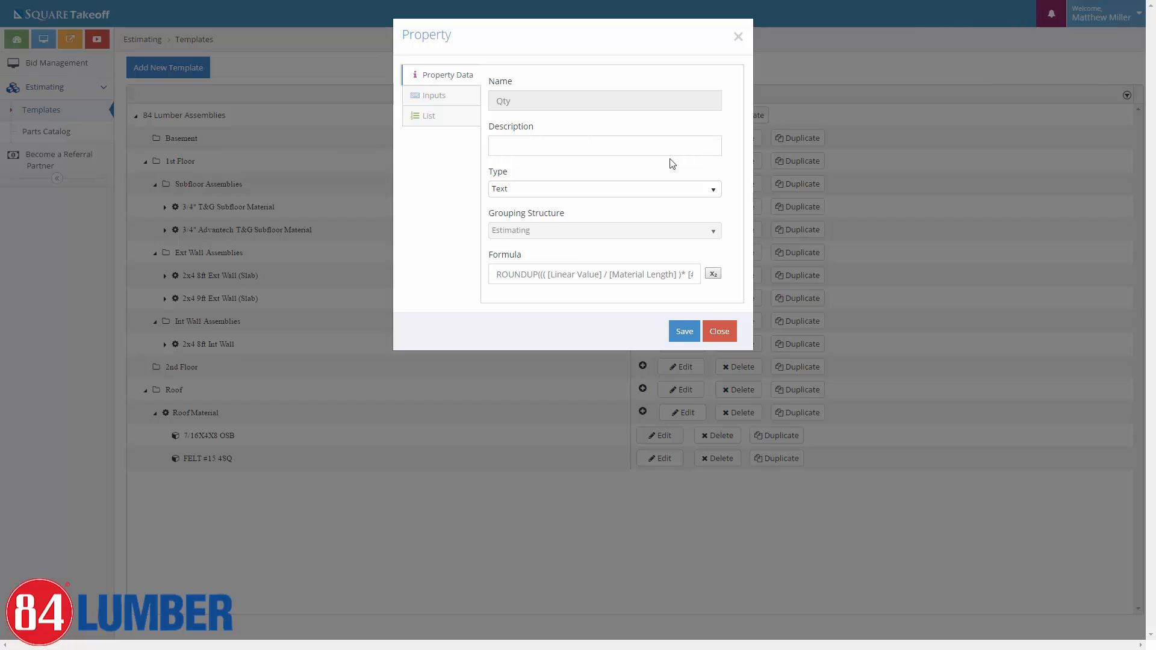
pyautogui.click(640, 189)
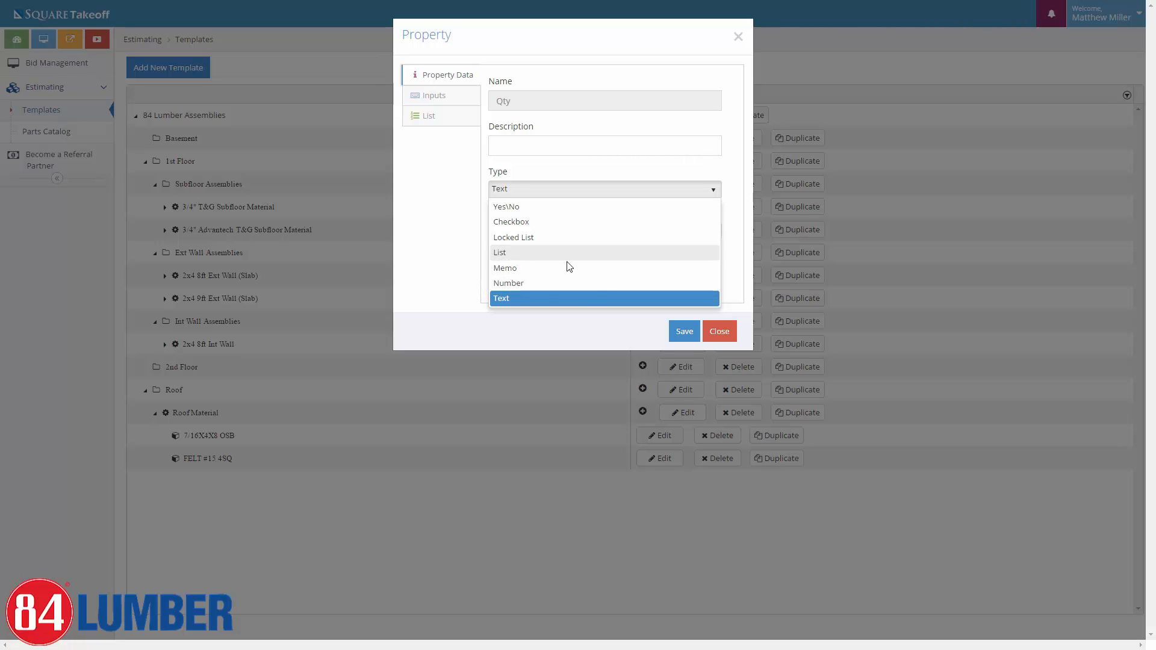
pyautogui.click(518, 298)
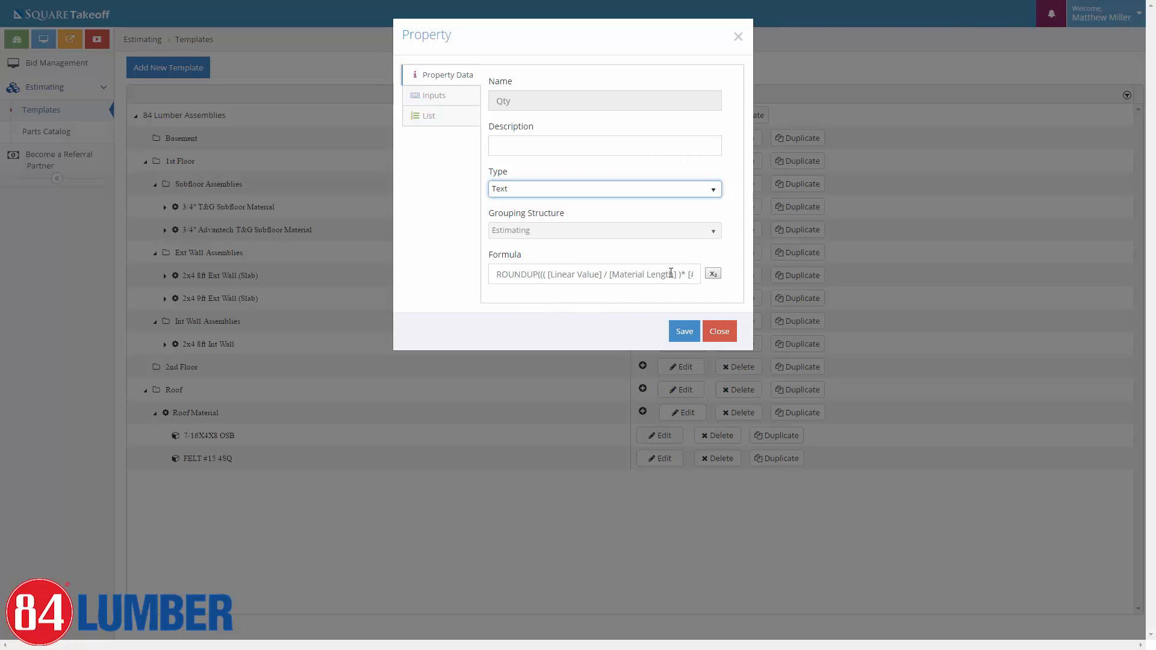
pyautogui.moveTo(671, 273); pyautogui.dragTo(713, 275)
pyautogui.click(568, 297)
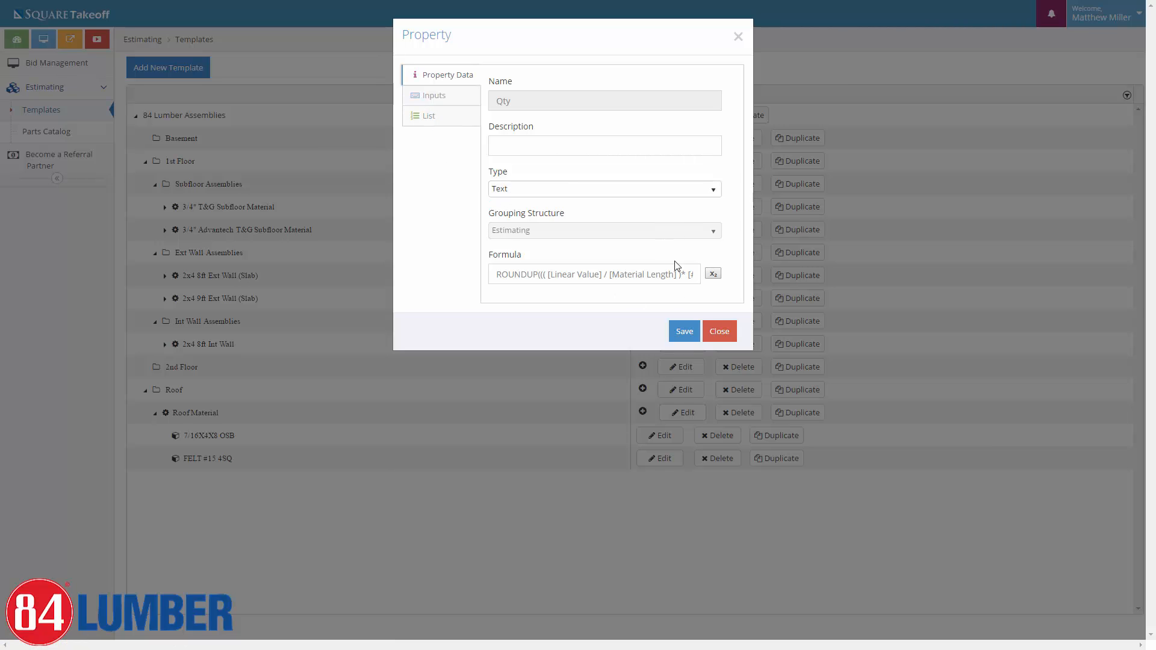
# - Examine the Qty formula in the Formula Writer, and save the formula and the property
pyautogui.click(713, 275)
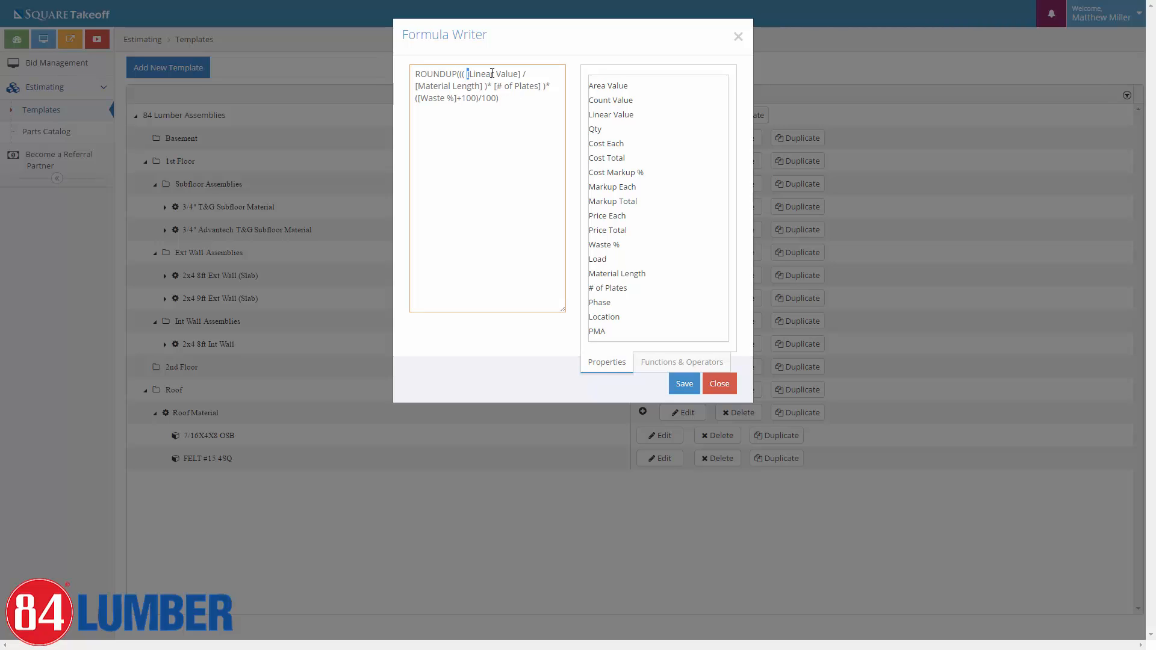
pyautogui.moveTo(492, 72); pyautogui.dragTo(520, 73)
pyautogui.click(496, 165)
pyautogui.click(685, 385)
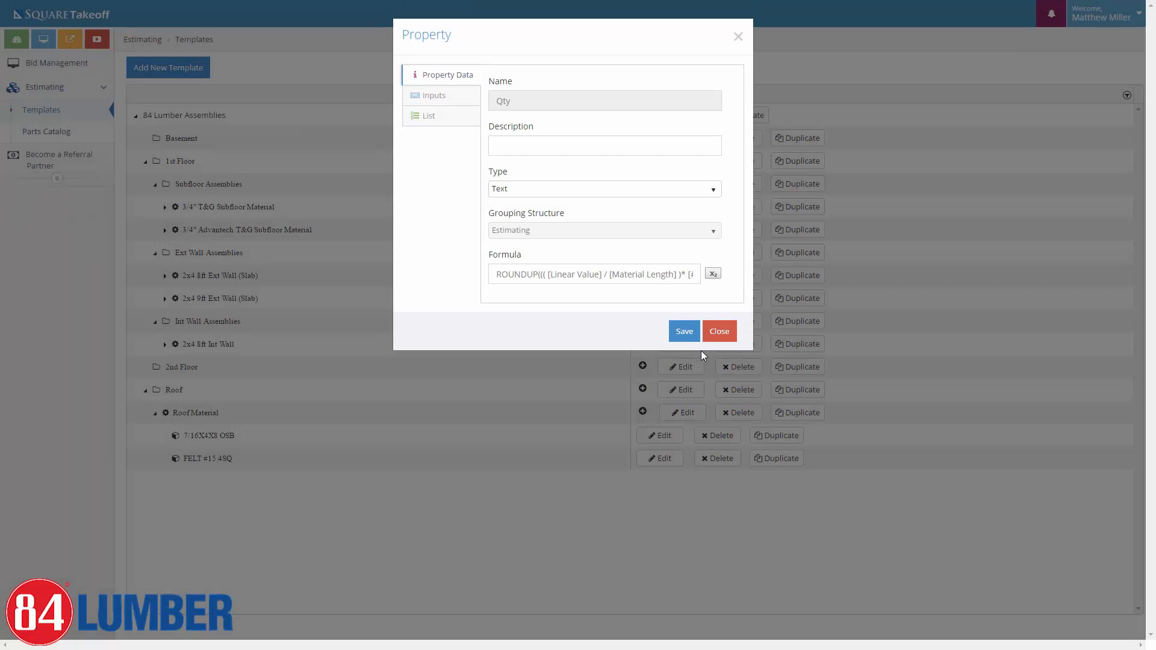
pyautogui.click(683, 330)
# - Save and close the edited part, and expand the 2x4 8ft Int Wall assembly to show its contents
pyautogui.click(912, 391)
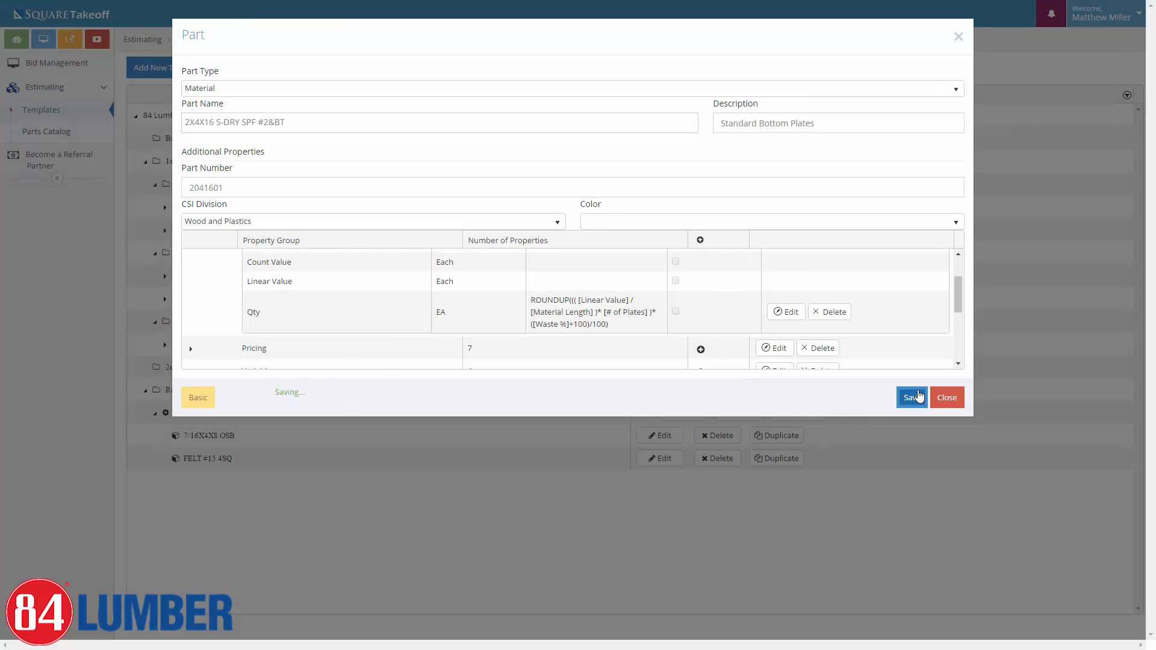
pyautogui.click(947, 399)
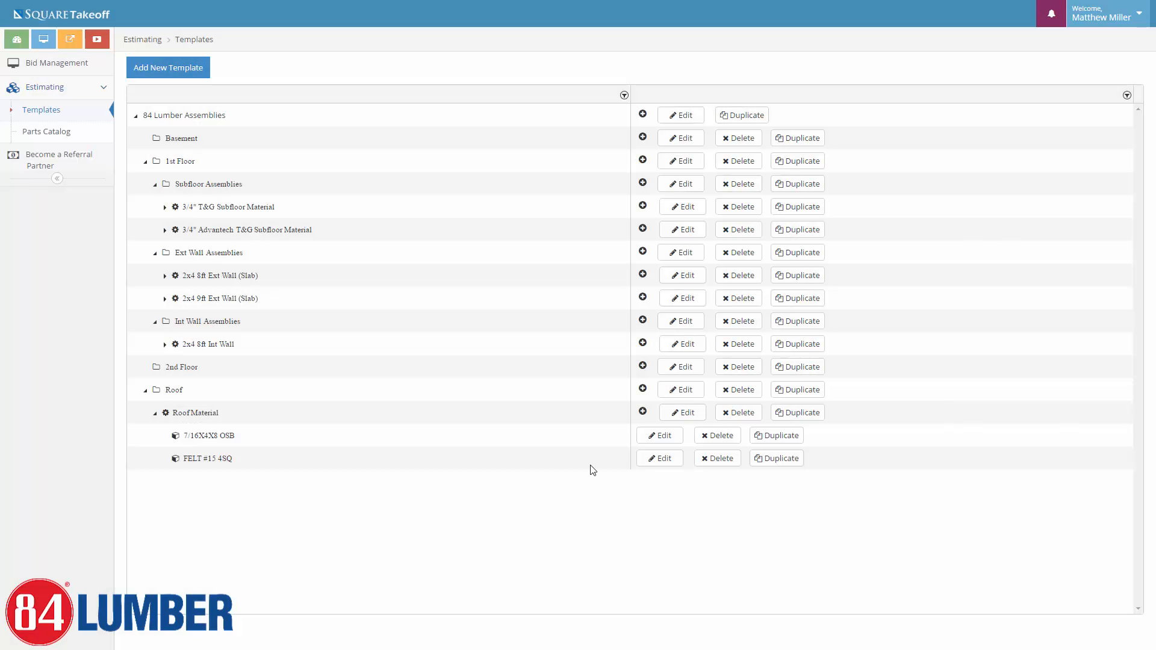
pyautogui.click(165, 346)
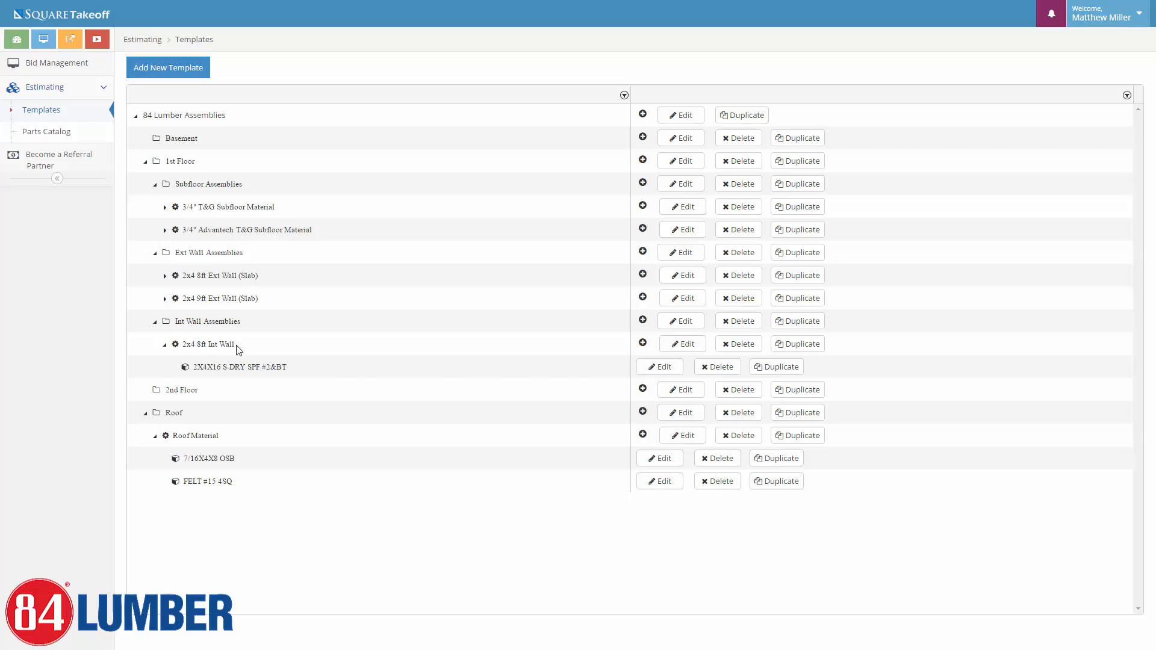
# - Add a new Material part to the 2x4 8ft Int Wall assembly, entering 2x4x16 as its part name
pyautogui.click(644, 343)
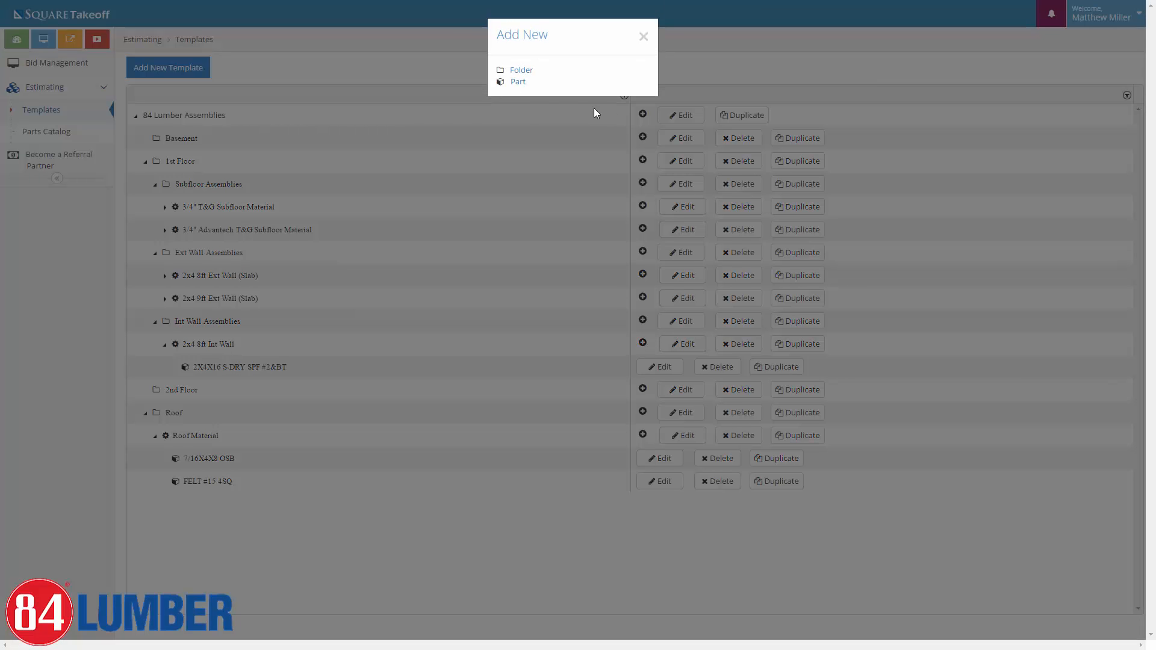
pyautogui.click(519, 85)
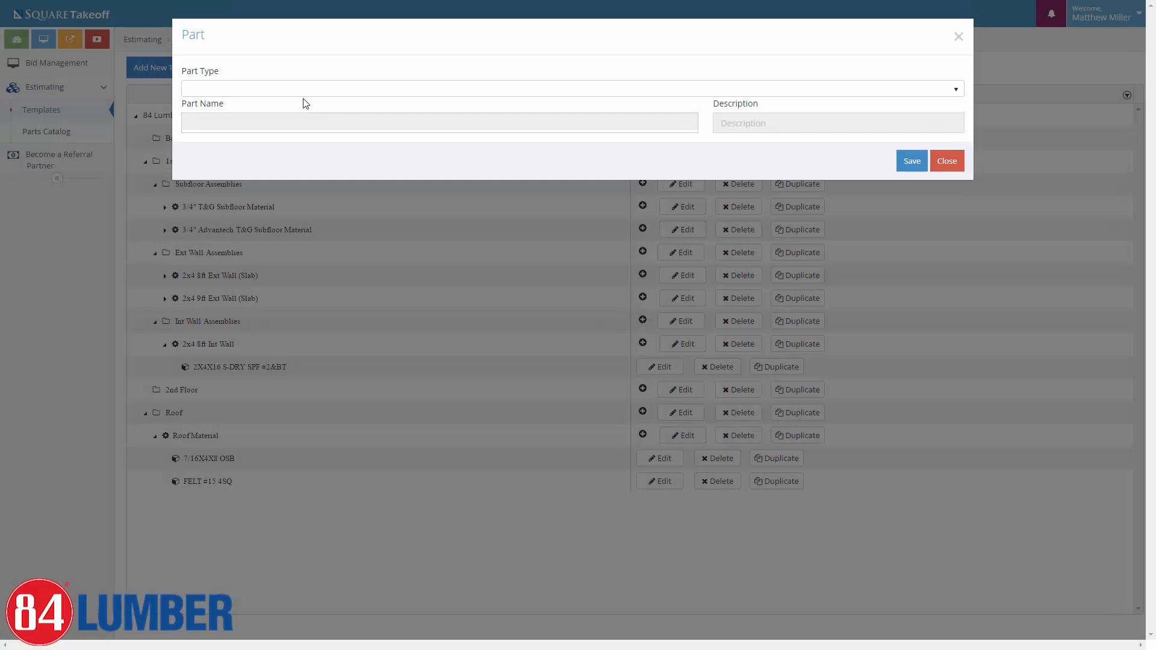
pyautogui.click(301, 90)
pyautogui.click(239, 136)
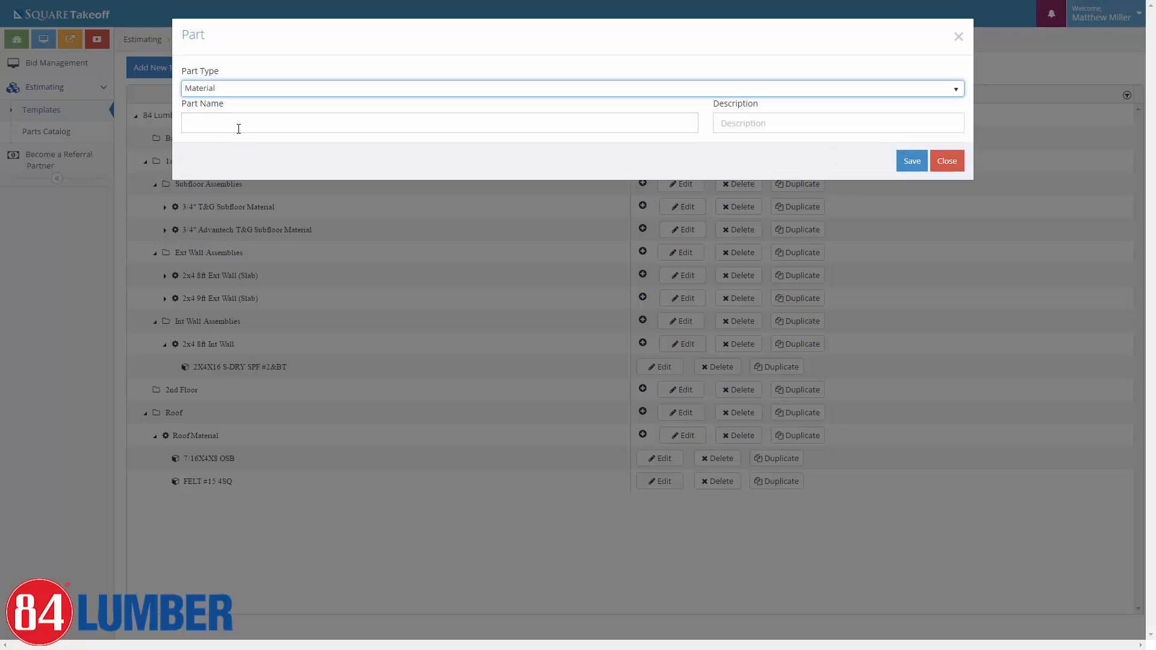
pyautogui.click(237, 124)
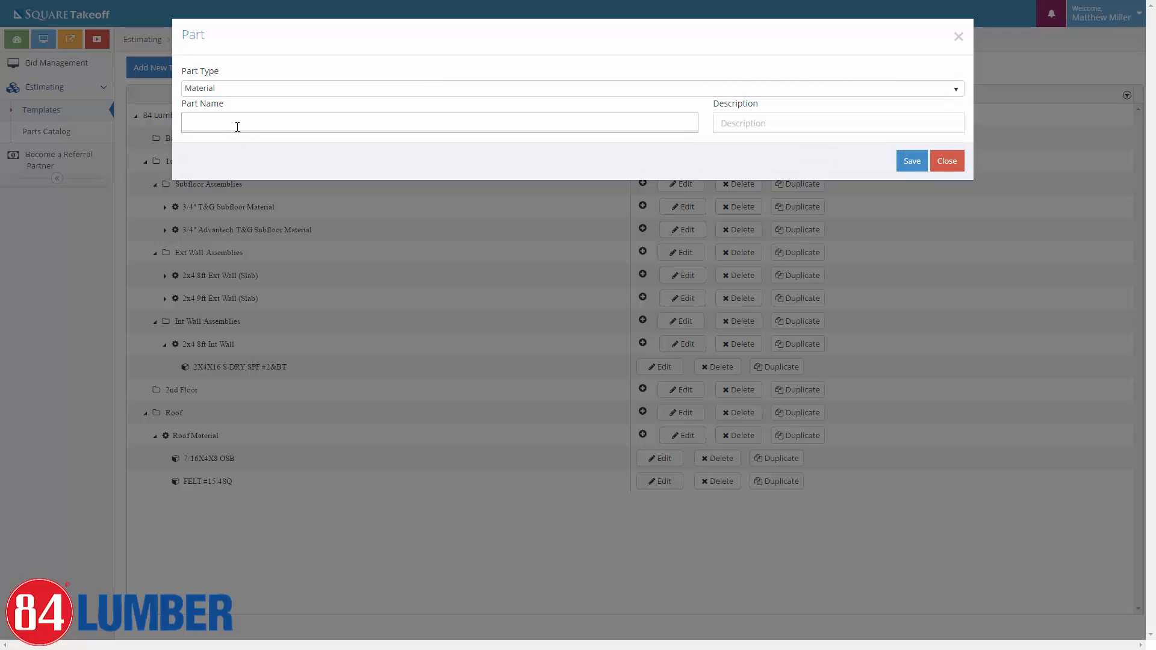
pyautogui.write('2x4x')
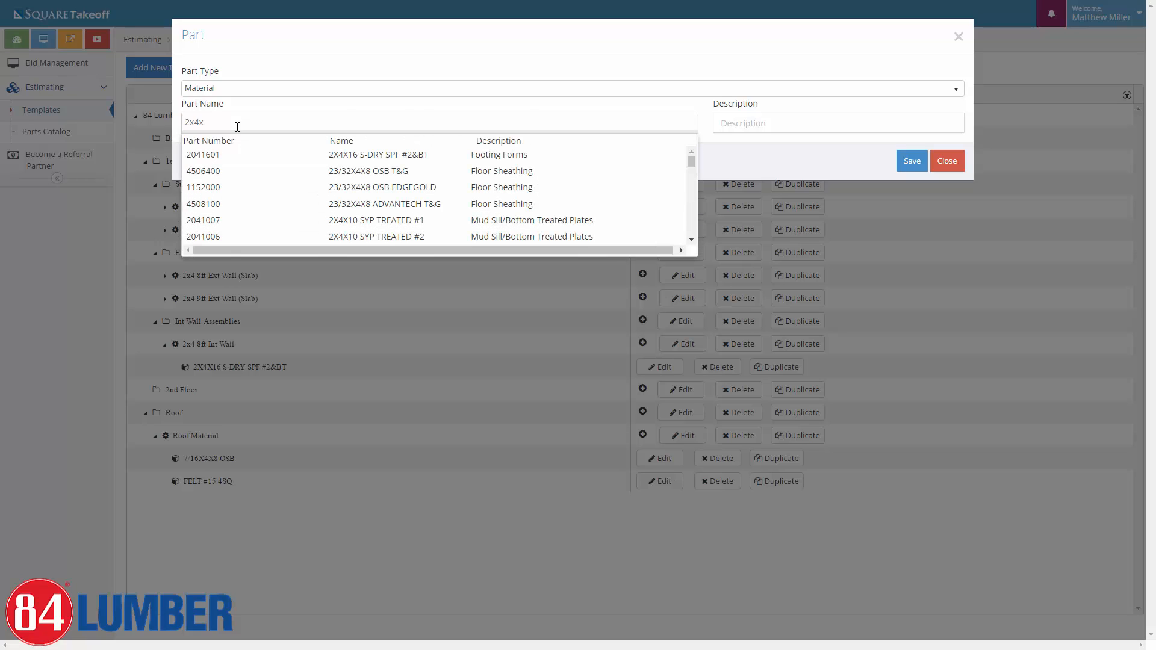
pyautogui.write('16')
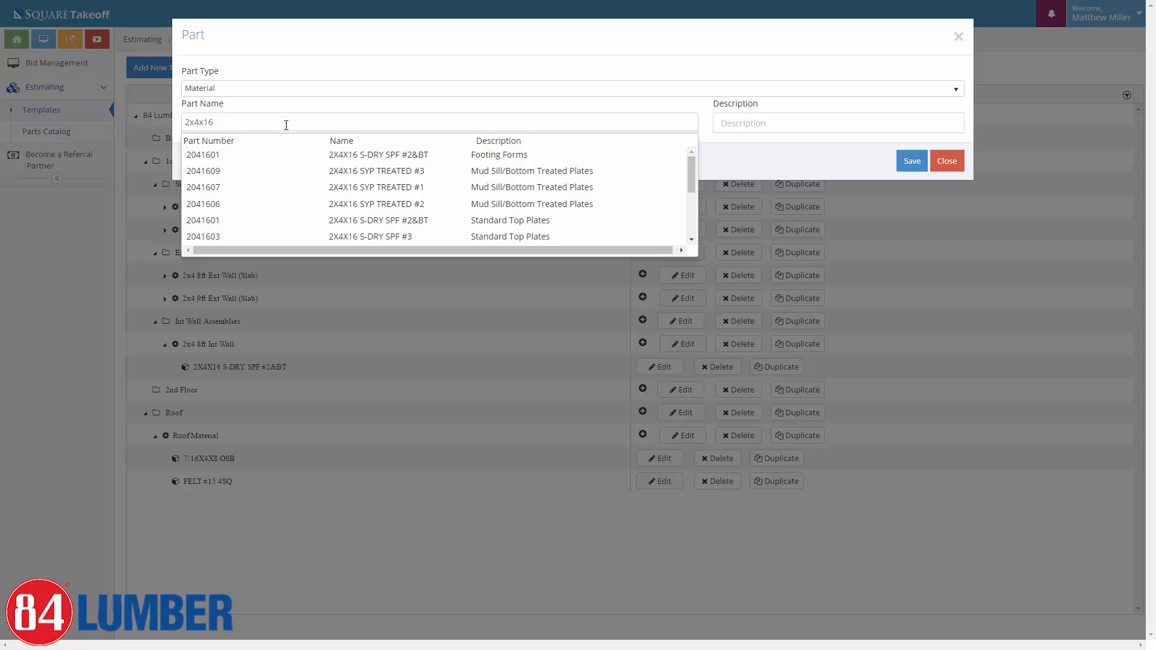
pyautogui.click(817, 150)
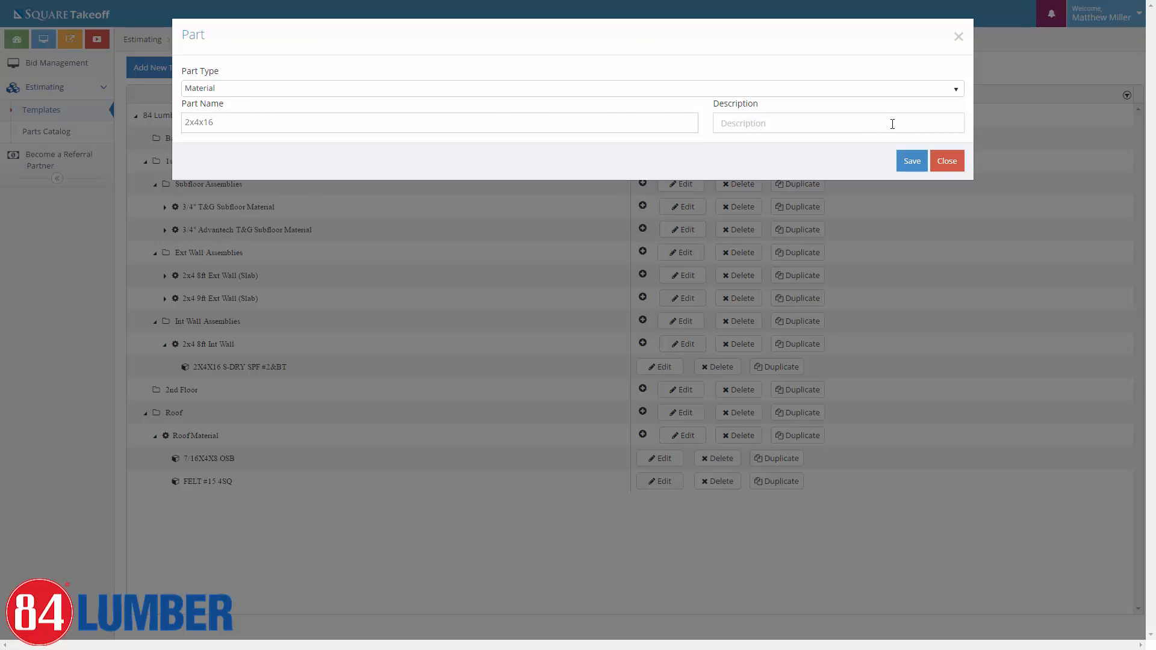
# - Give the new part the description "Top Plate", keep 2x4x16 as its name, and save it
pyautogui.click(797, 125)
pyautogui.write('Top Plate')
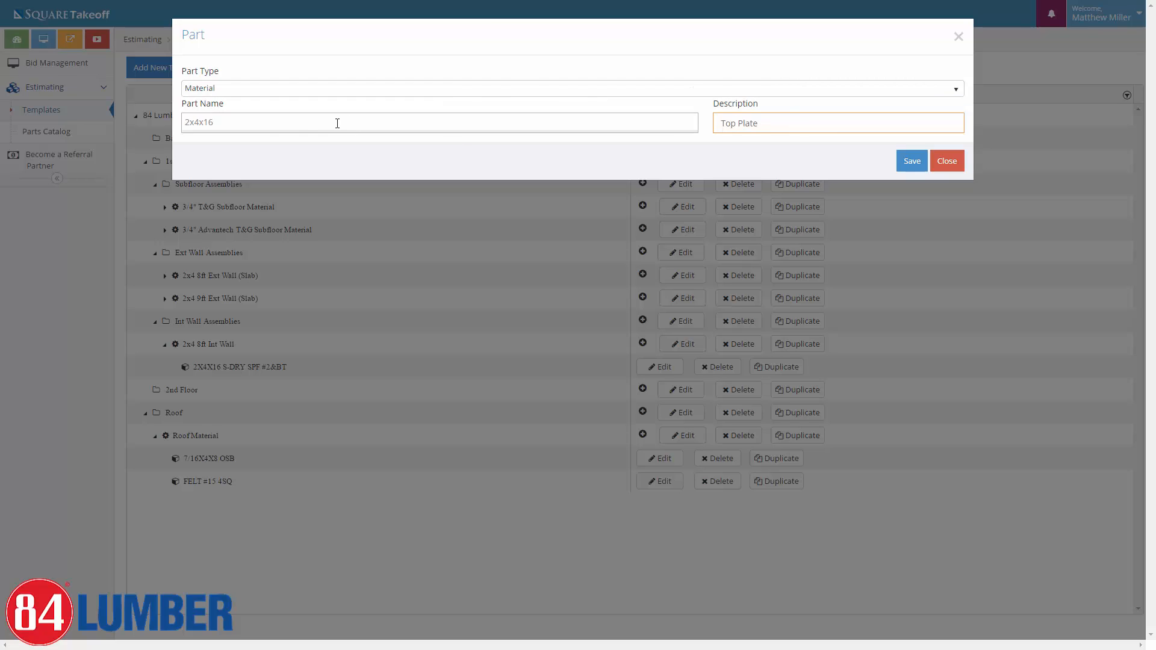
pyautogui.click(243, 116)
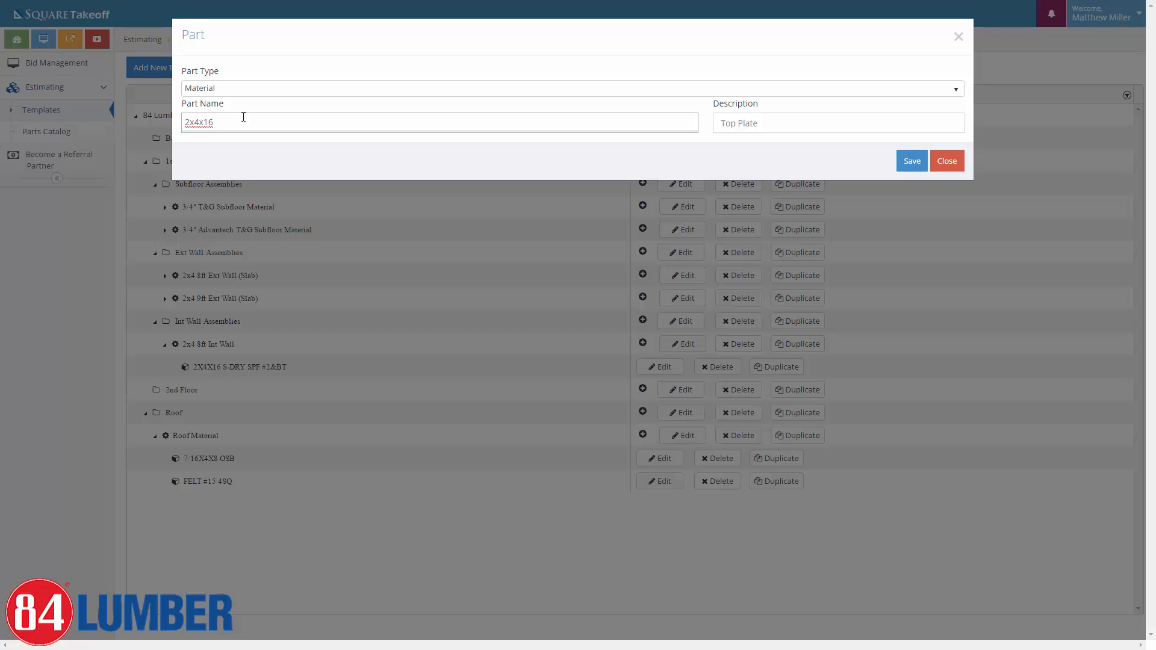
pyautogui.press('BackSpace')
pyautogui.write('6')
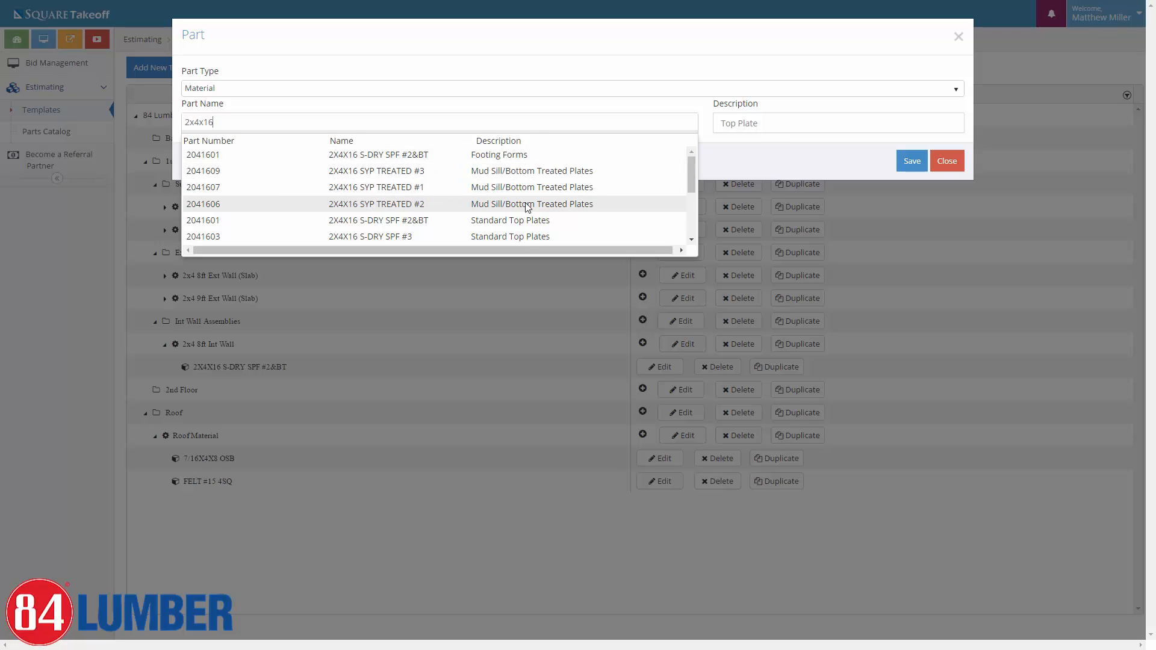
pyautogui.click(740, 157)
pyautogui.click(905, 164)
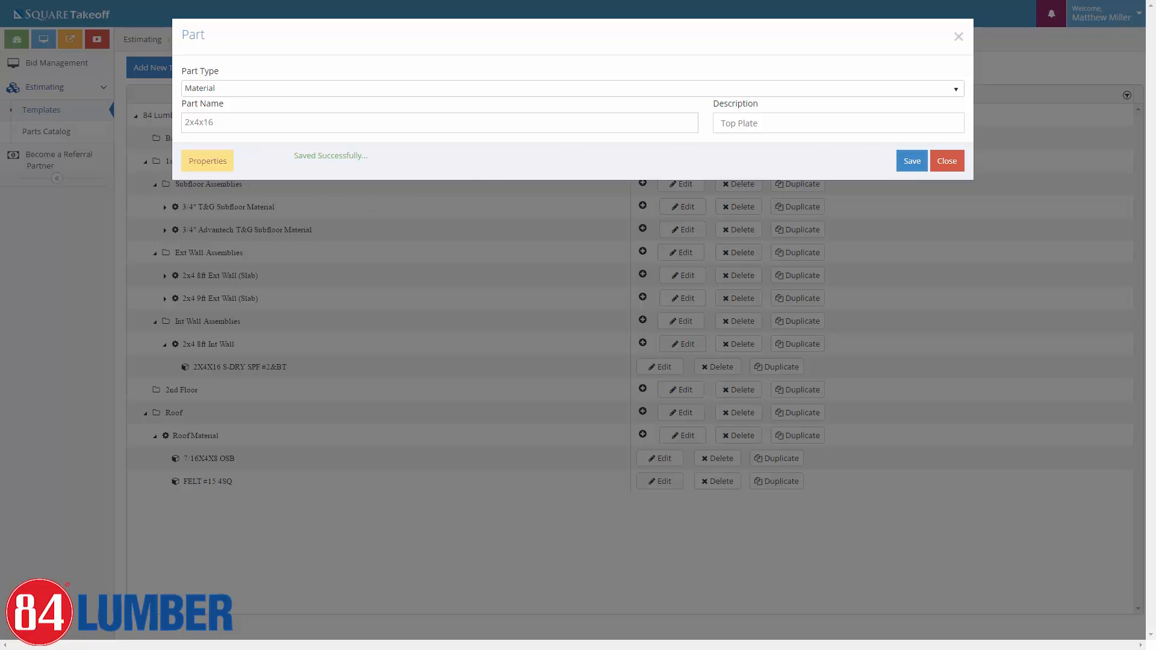
# - Show the part's additional properties and rename it "2X4X16 S-DRY SPF #2&BT"
pyautogui.click(221, 163)
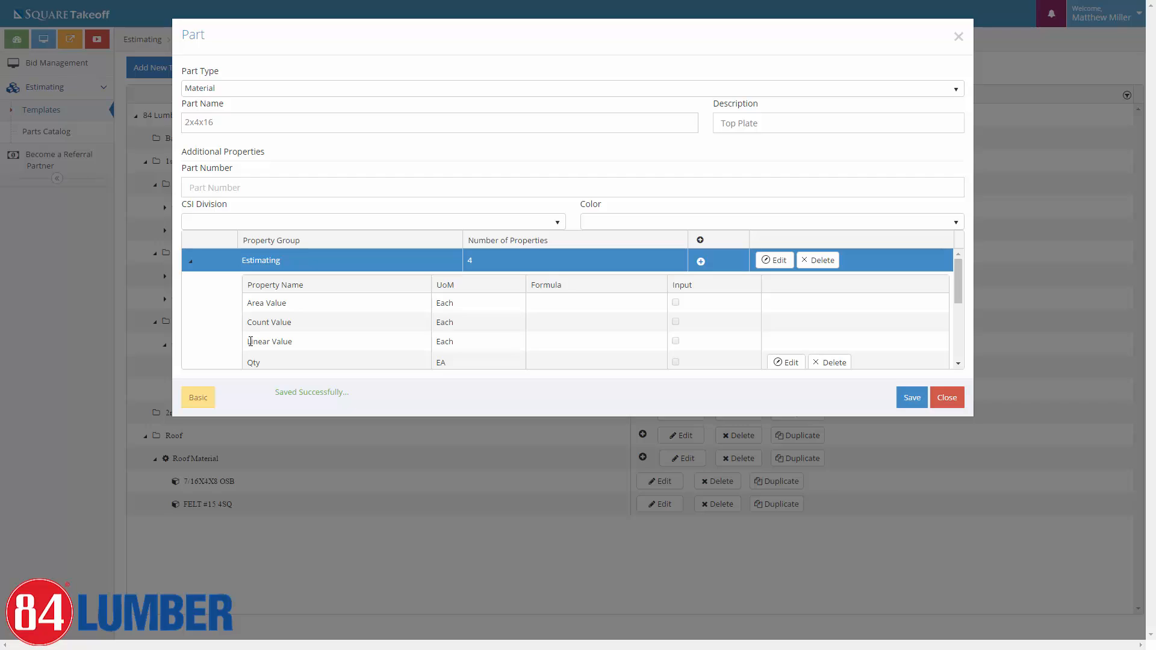
pyautogui.moveTo(230, 122); pyautogui.dragTo(186, 122)
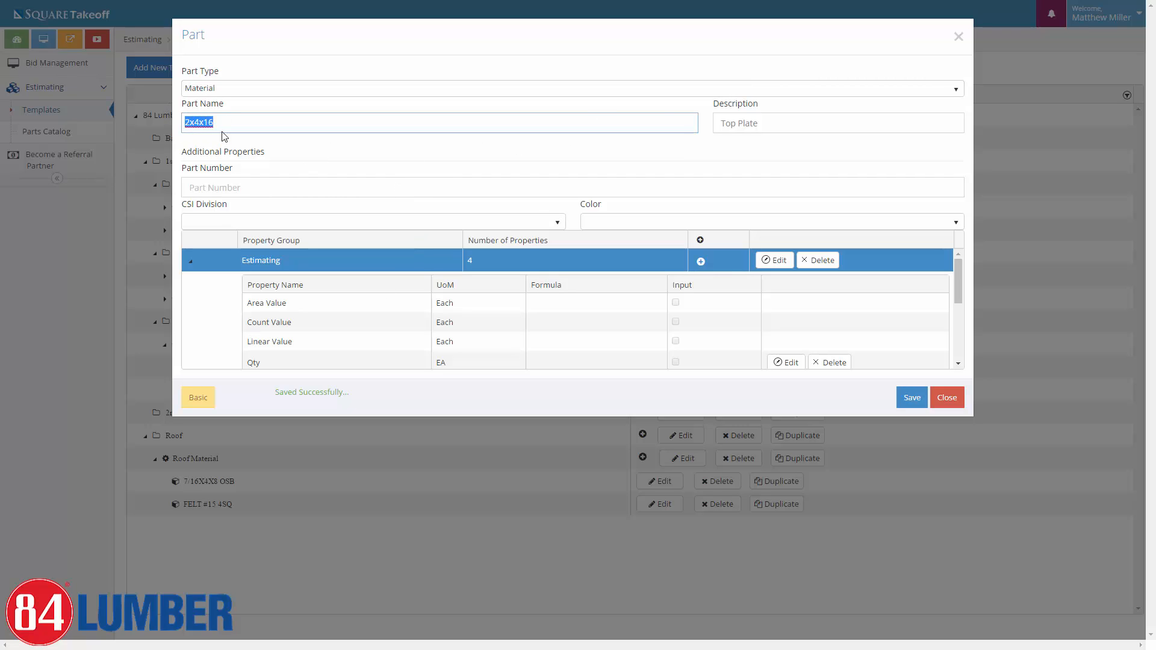
pyautogui.write('2X4X16 S-DRY SPF #2&BT')
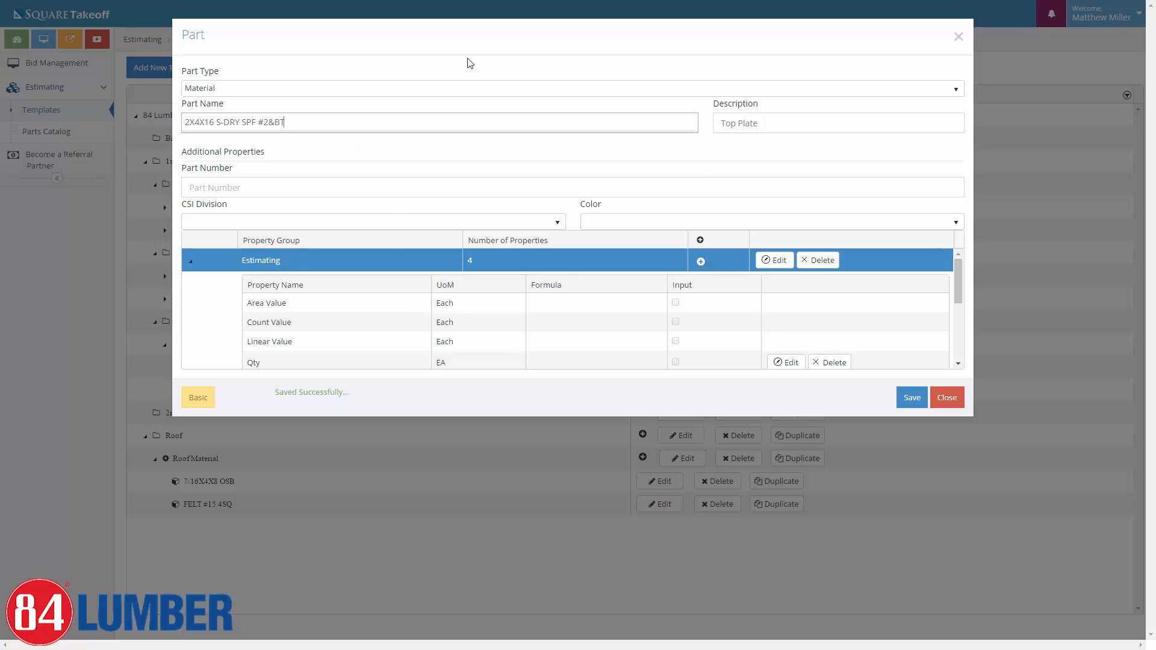
pyautogui.click(726, 155)
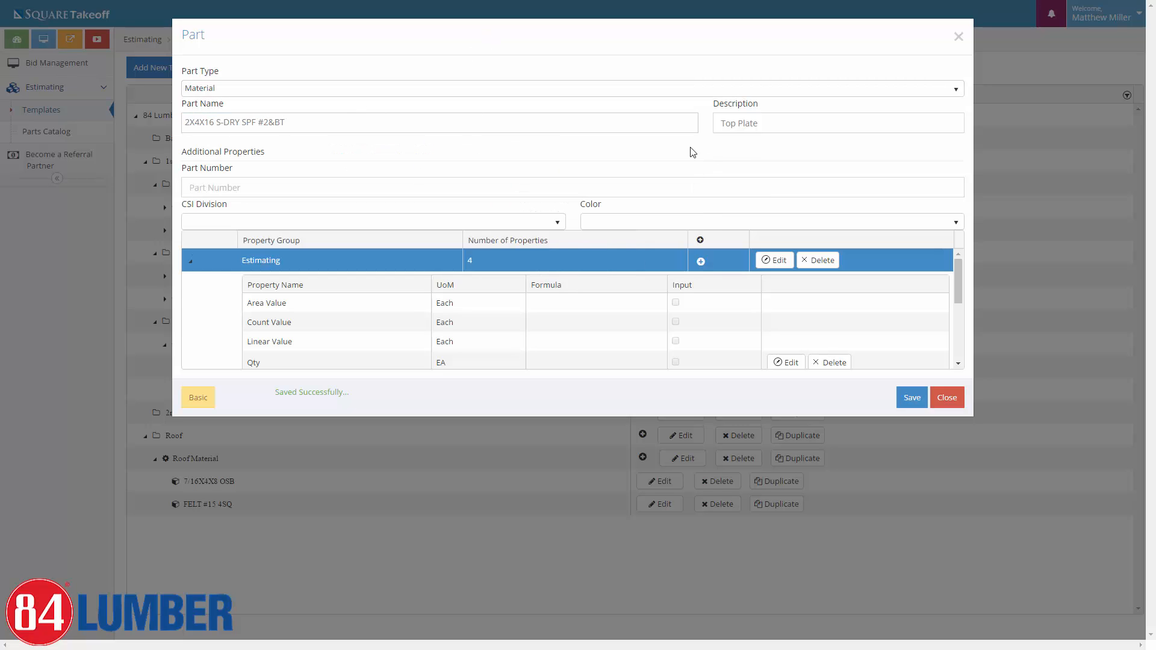
# - Set the Top Plate part's part number to 2041601
pyautogui.click(280, 187)
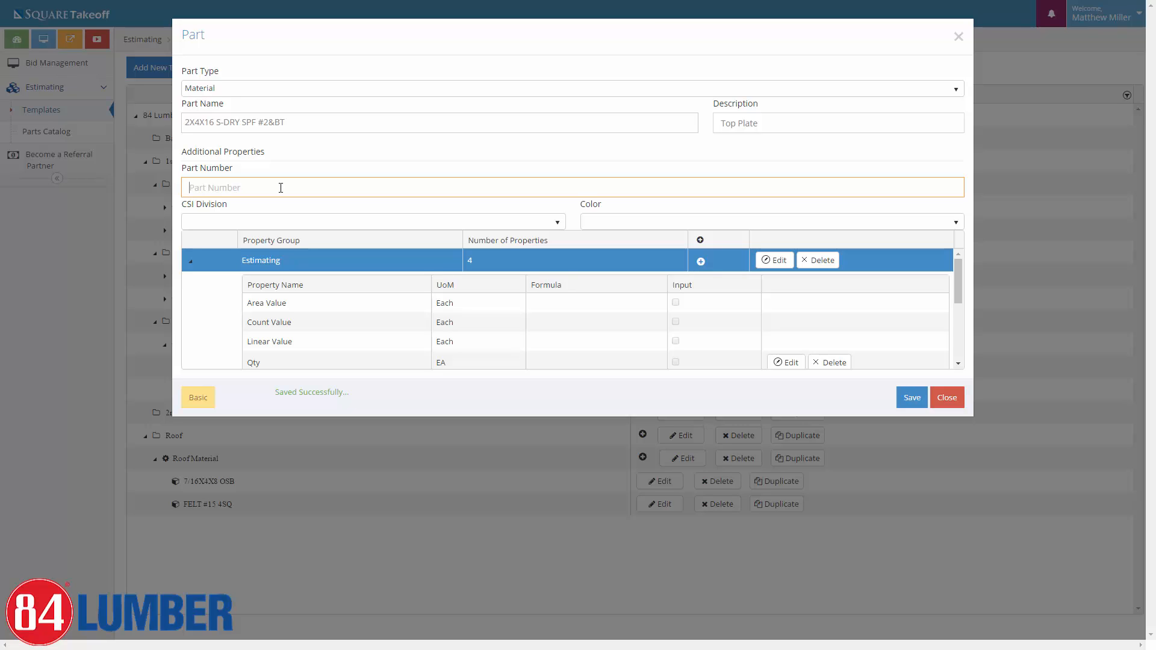
pyautogui.write('20')
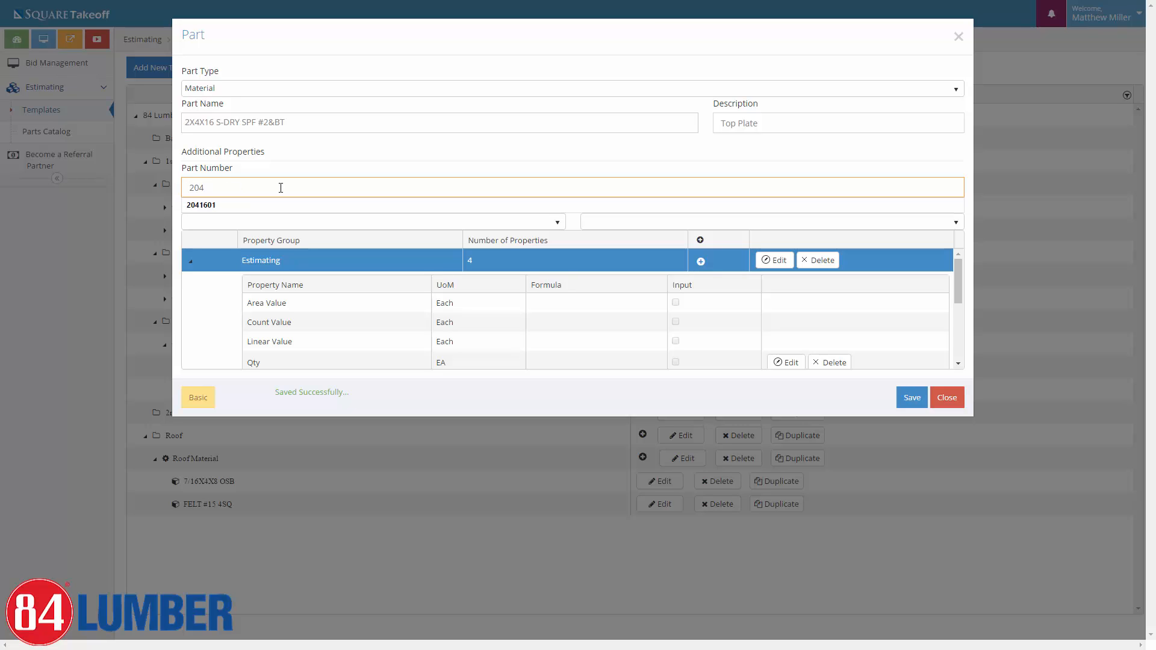
pyautogui.write('41401')
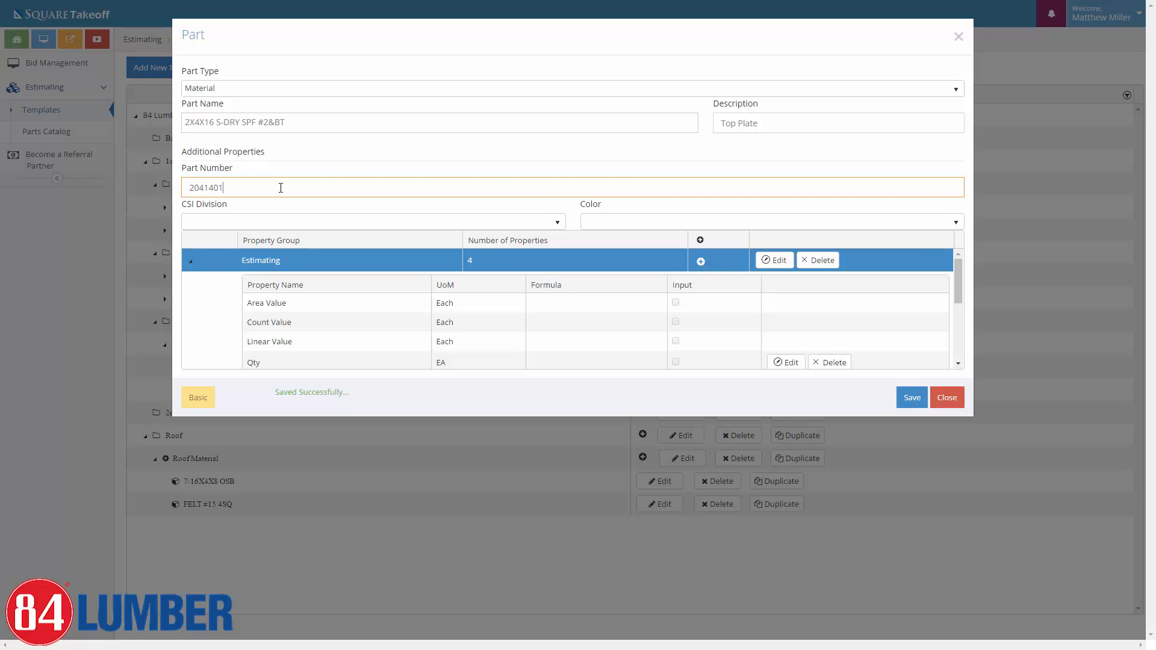
pyautogui.press('BackSpace')
pyautogui.press('BackSpace')
pyautogui.press('BackSpace')
pyautogui.write('601')
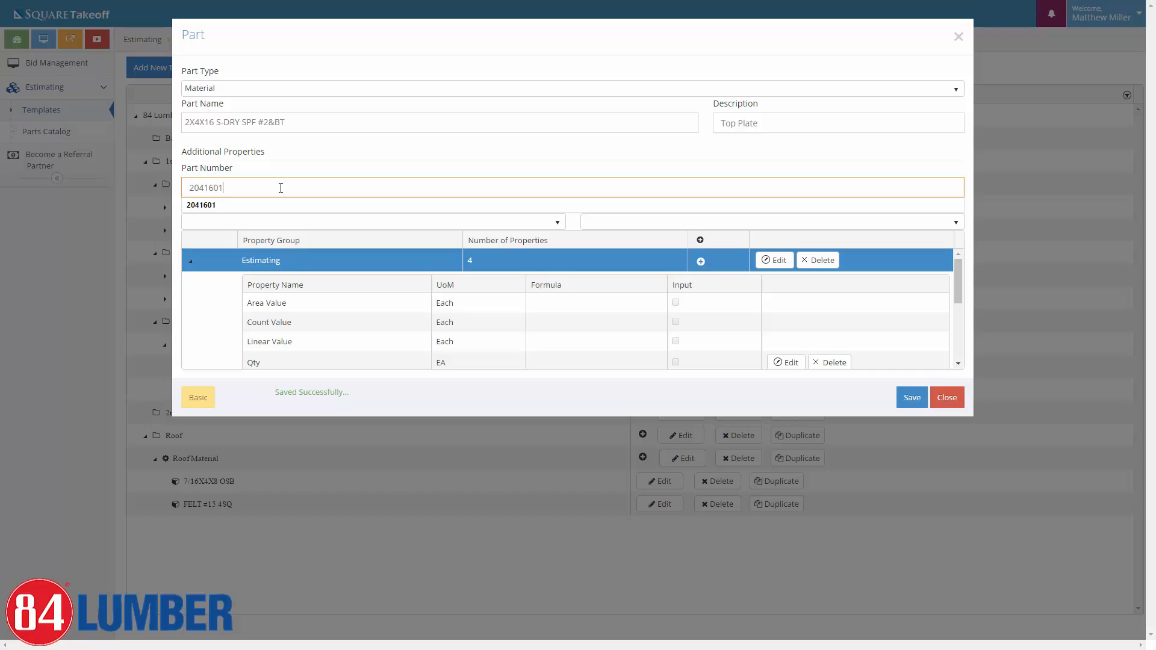
# - Set the part's CSI division to Wood and Plastics, and look through the color options without choosing one
pyautogui.click(557, 222)
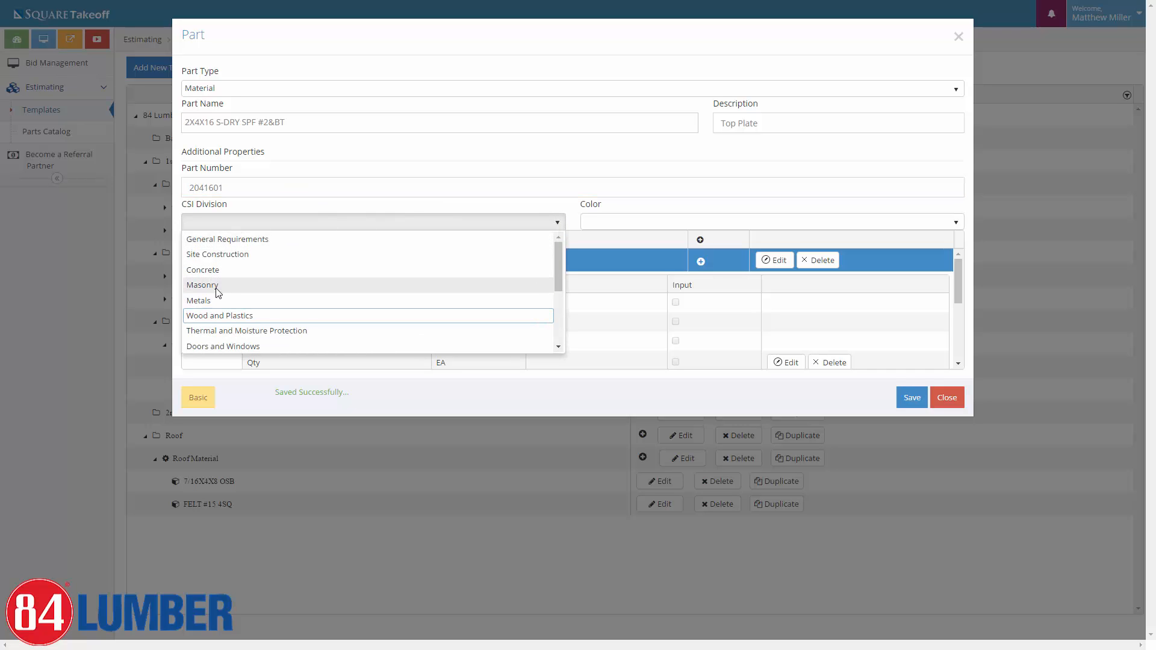
pyautogui.click(192, 317)
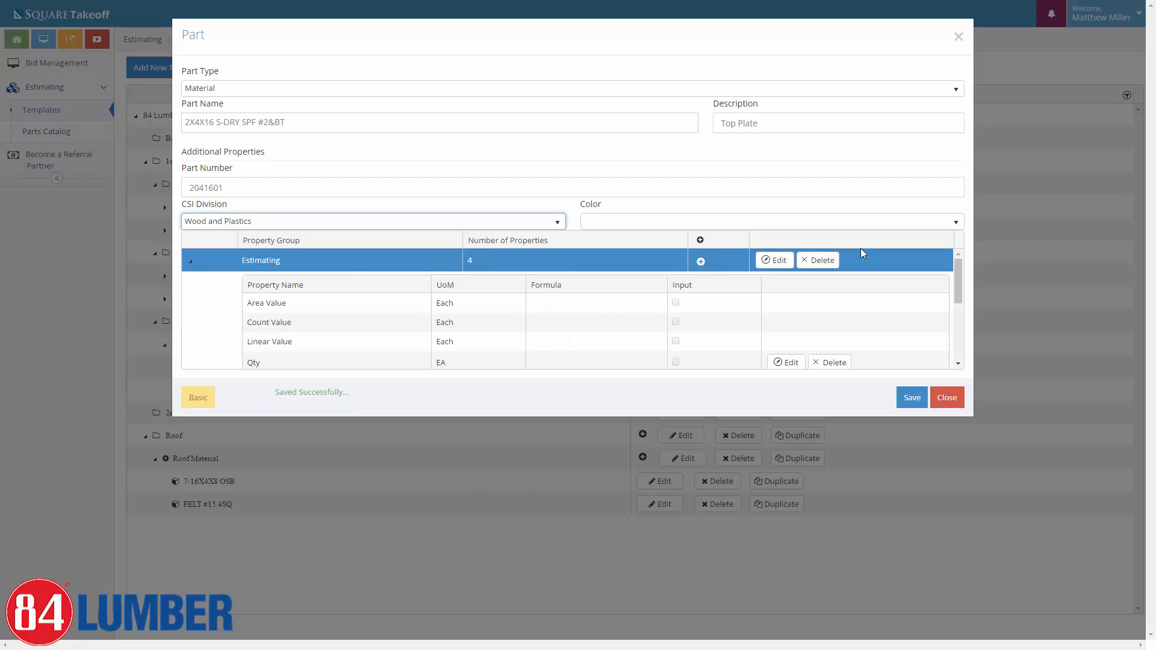
pyautogui.click(861, 224)
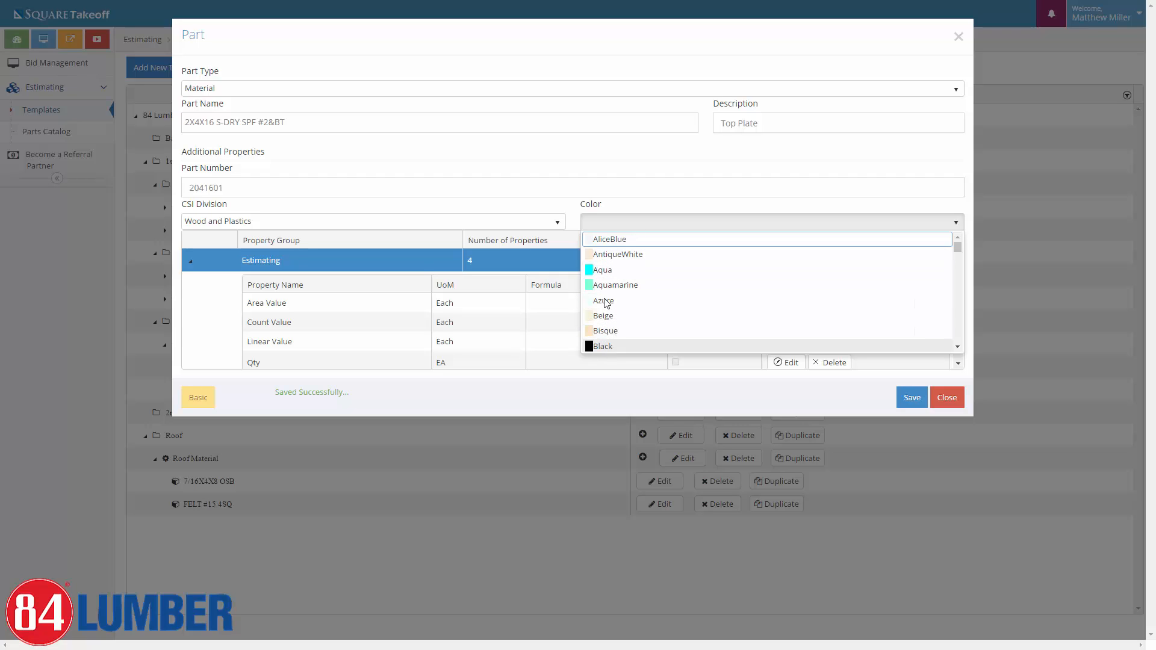
pyautogui.click(578, 206)
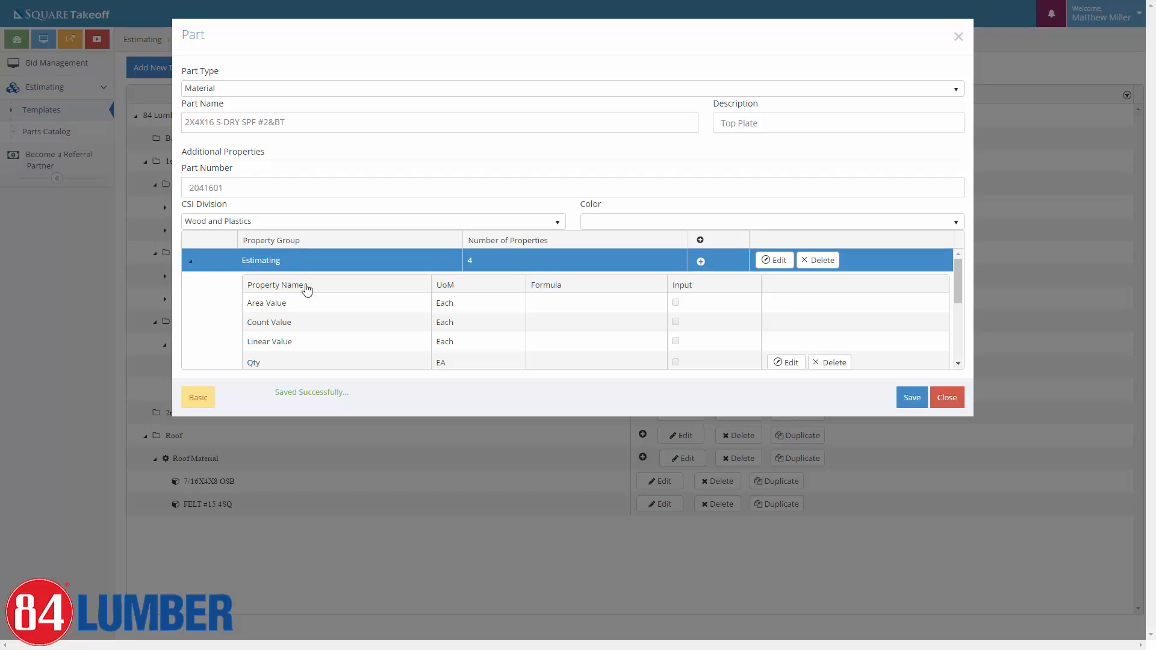
# - Examine the Top Plate part's Pricing properties and formulas, and collapse the expanded property groups
pyautogui.scroll(-1, 237, 333)
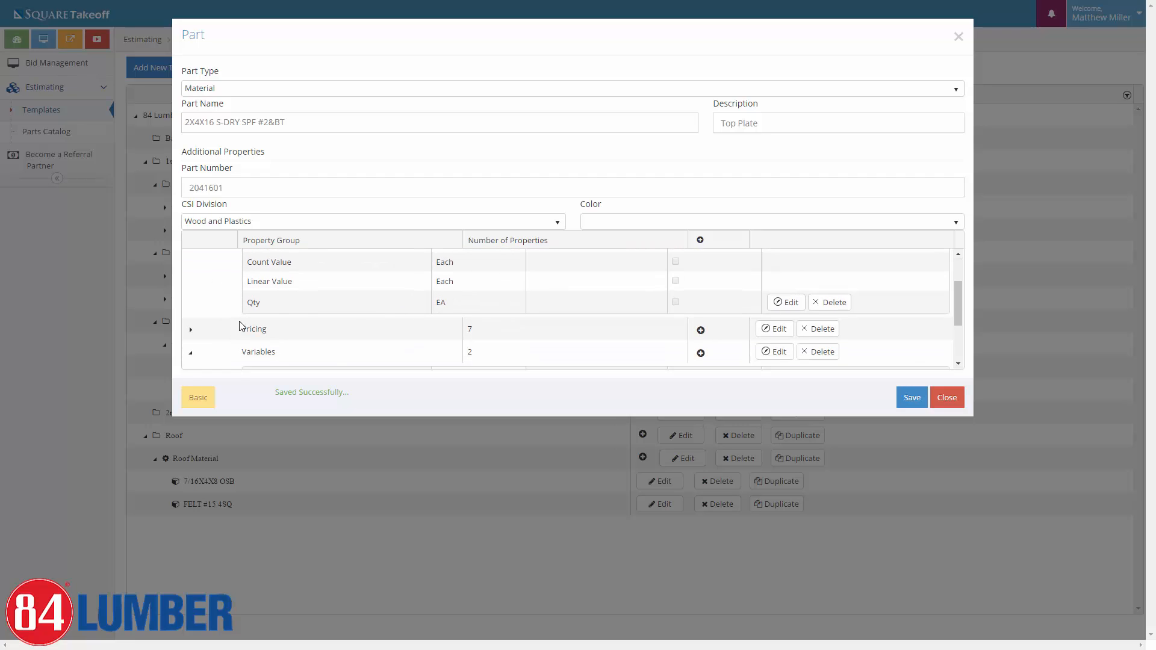
pyautogui.scroll(-1, 293, 318)
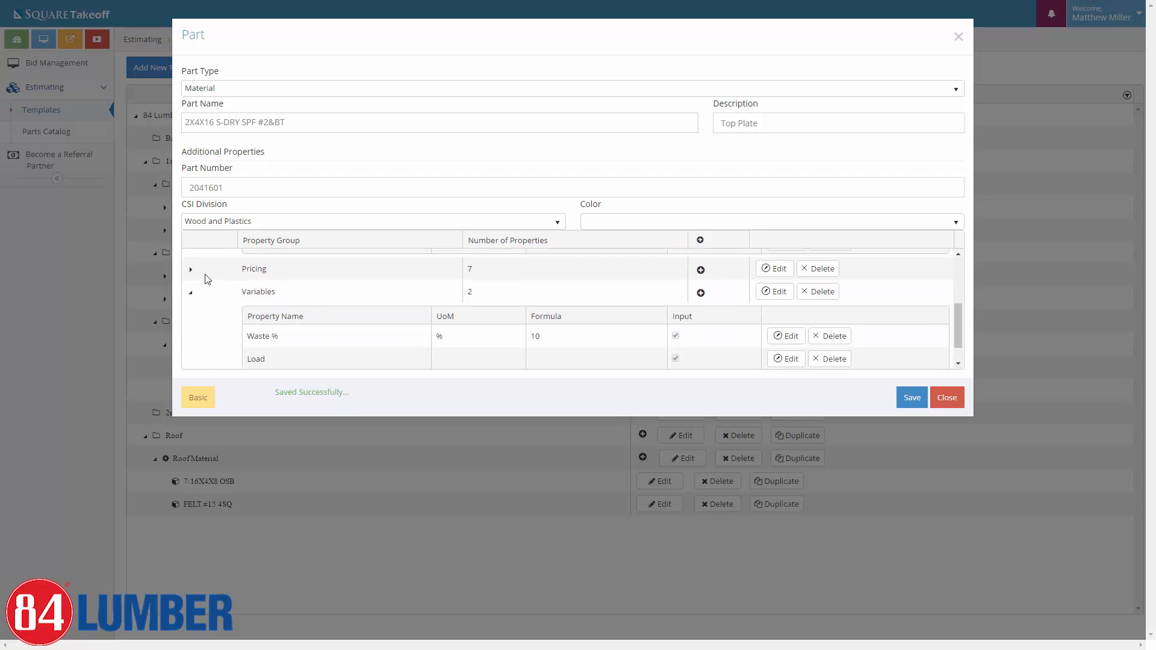
pyautogui.click(191, 269)
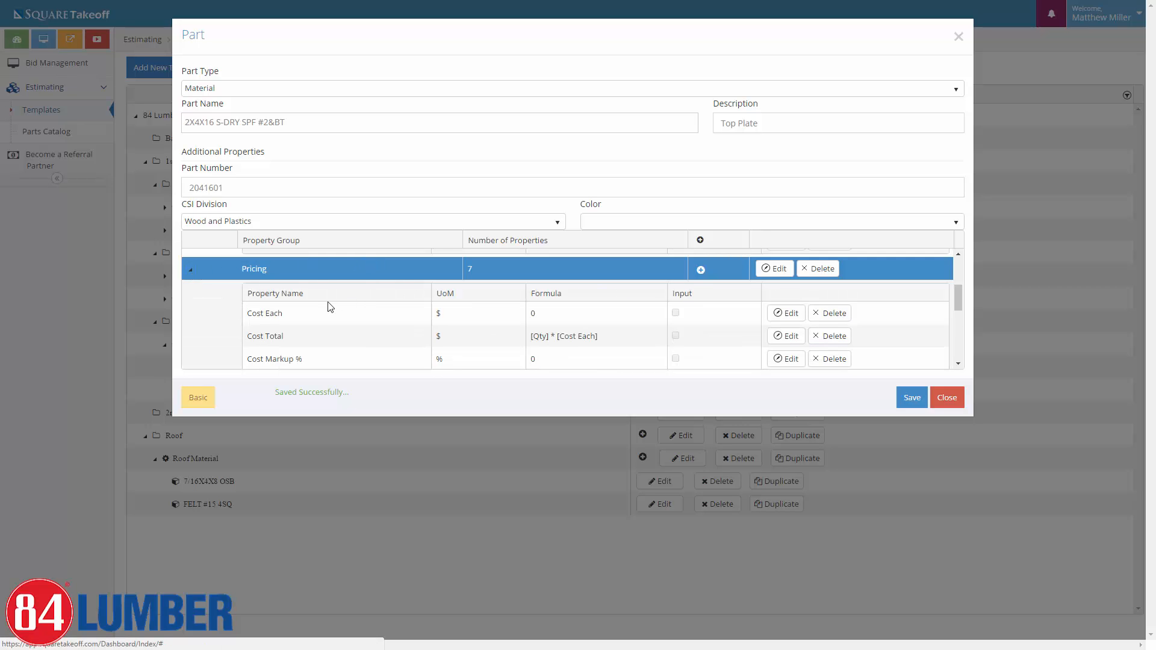
pyautogui.scroll(-4, 327, 305)
pyautogui.scroll(5, 316, 320)
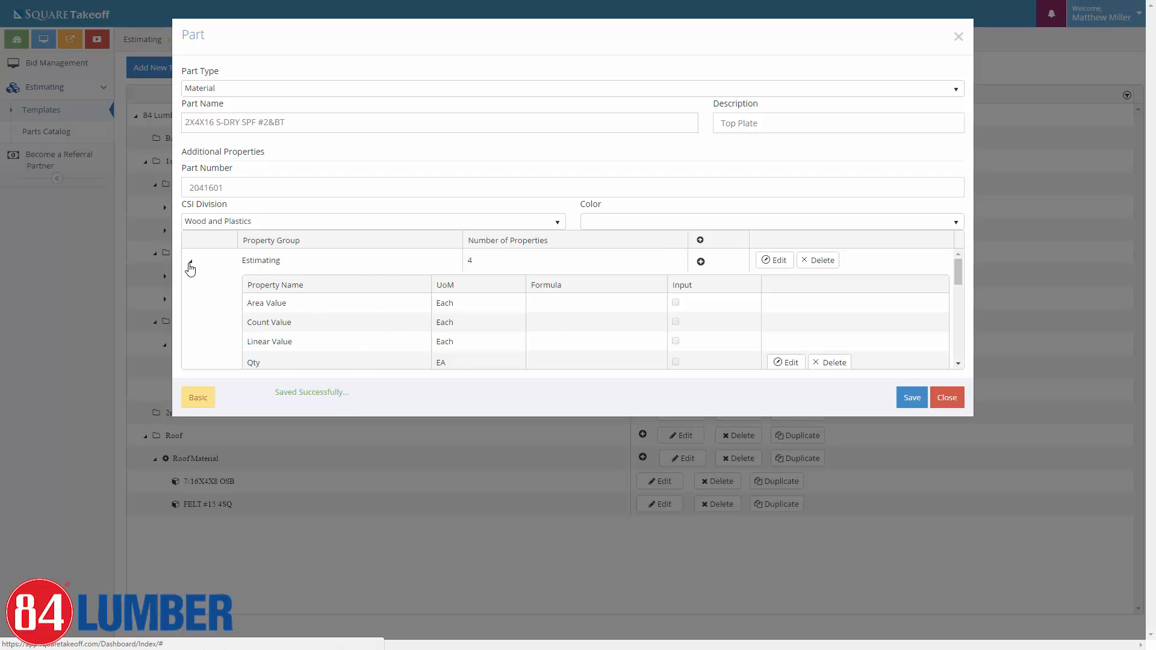
pyautogui.click(191, 264)
pyautogui.click(189, 286)
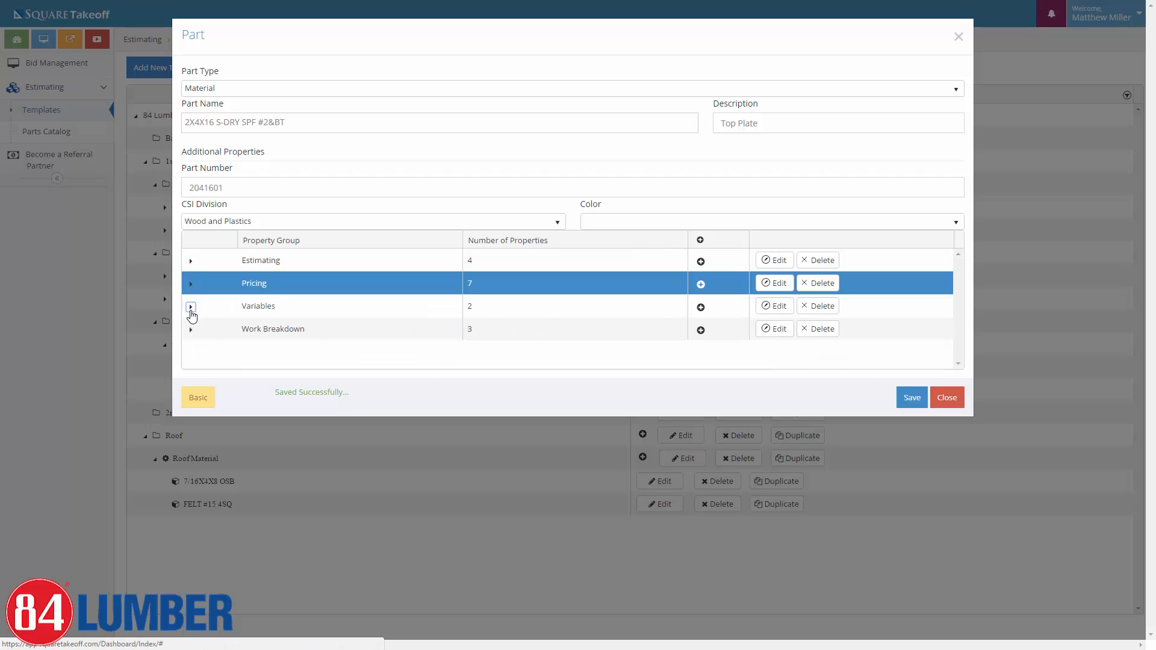
pyautogui.click(191, 308)
# - Review the properties in the part's Work Breakdown and Variables groups, and recheck the cost and markup formulas under Pricing
pyautogui.click(191, 331)
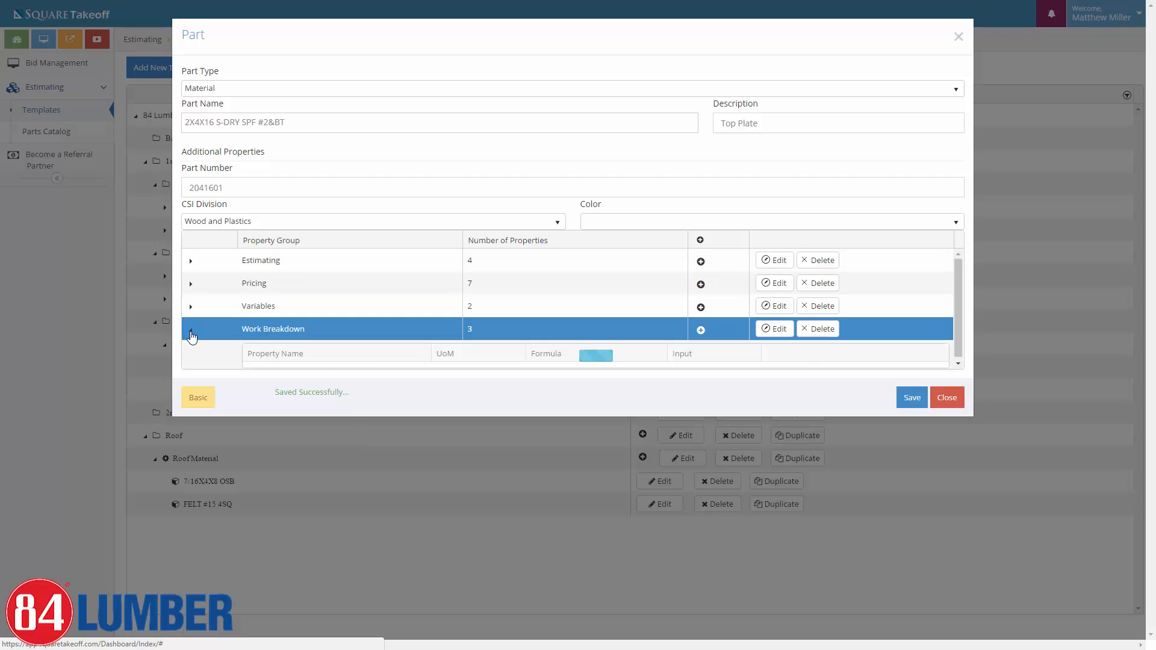
pyautogui.scroll(-1, 277, 312)
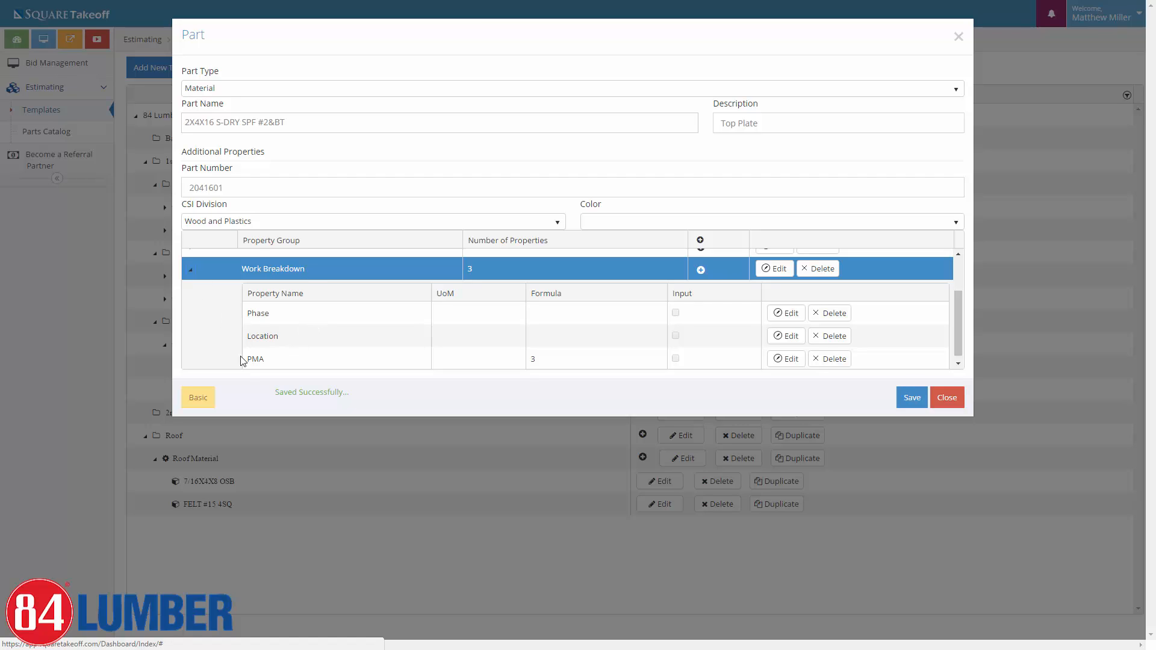
pyautogui.click(191, 270)
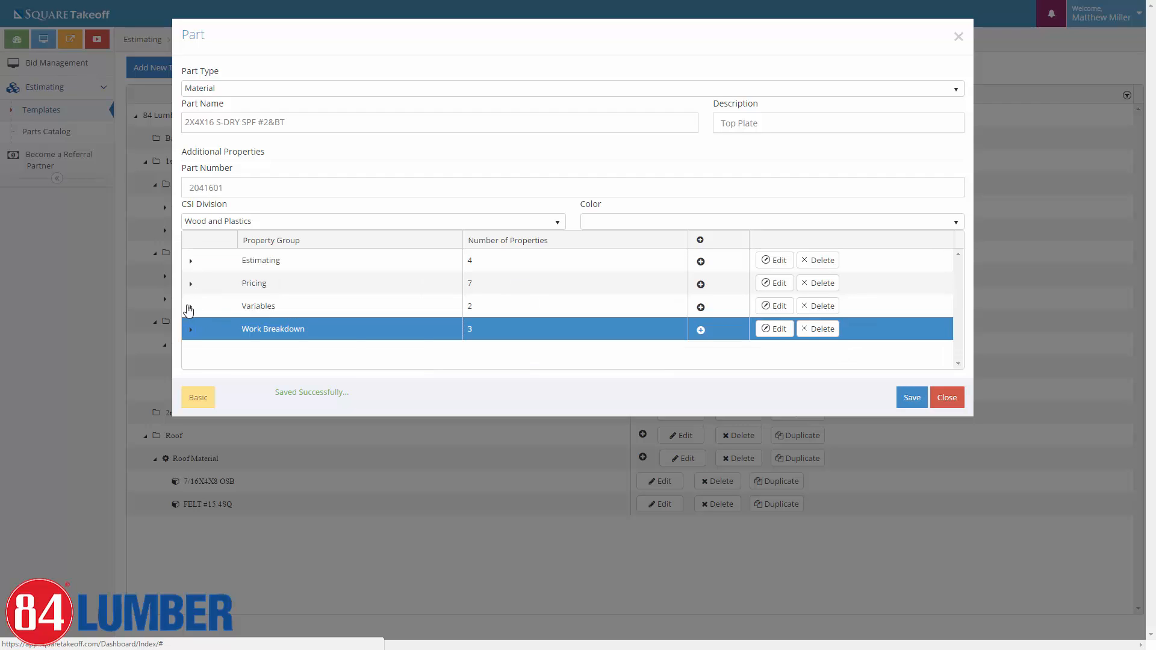
pyautogui.click(189, 307)
pyautogui.scroll(-1, 230, 325)
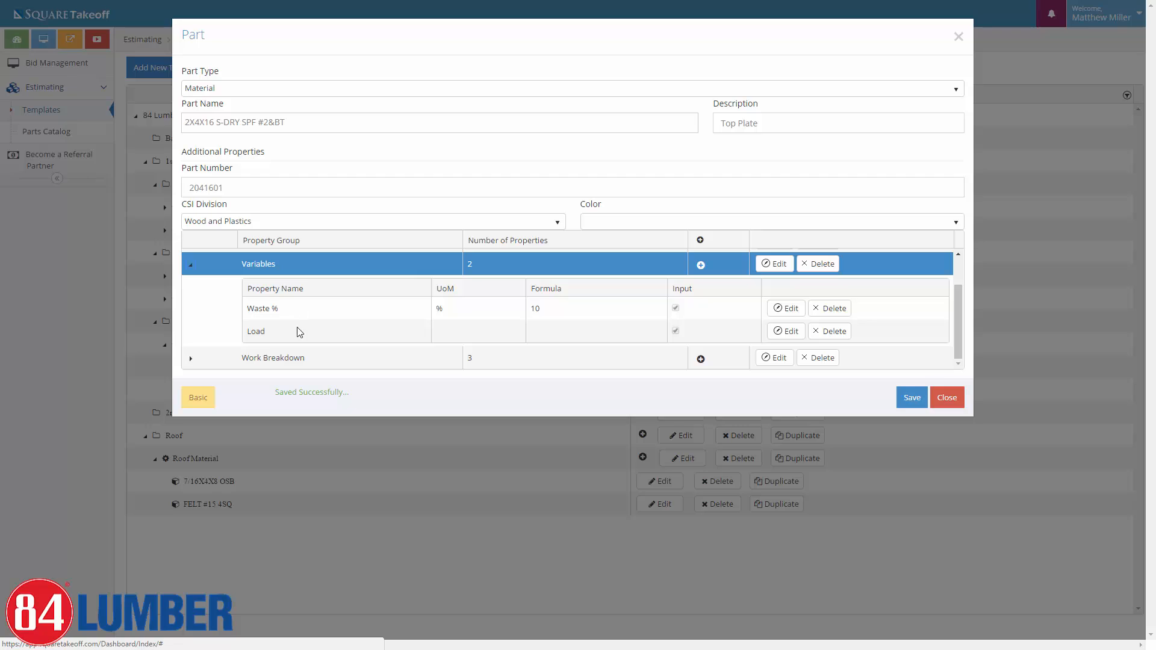
pyautogui.click(191, 265)
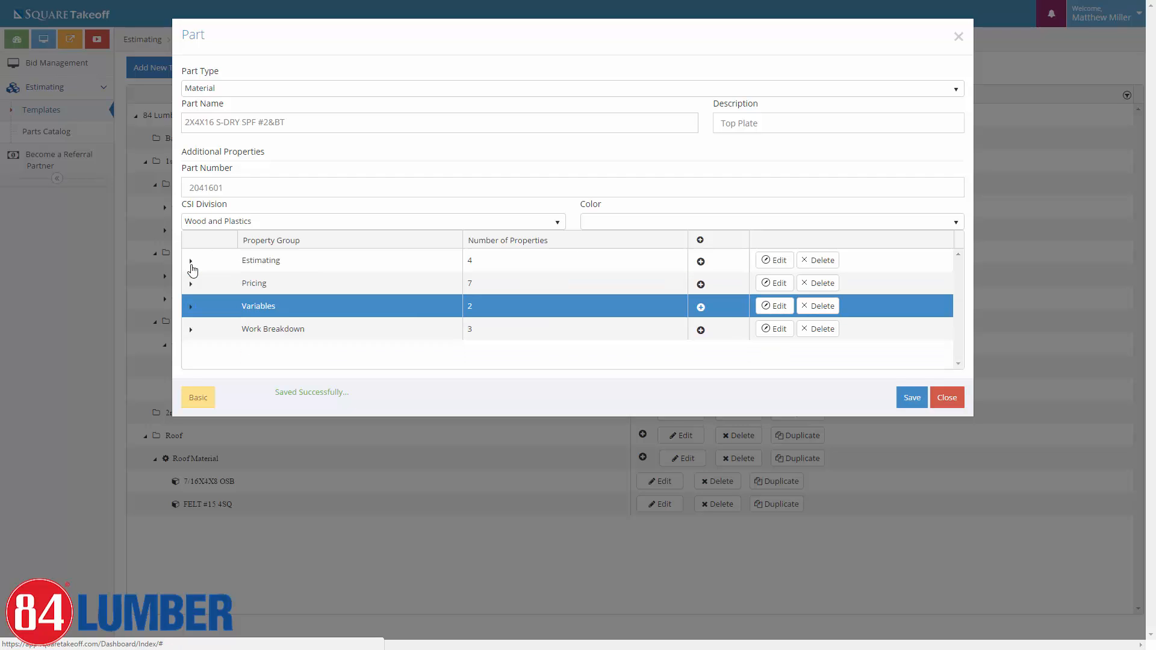
pyautogui.click(190, 285)
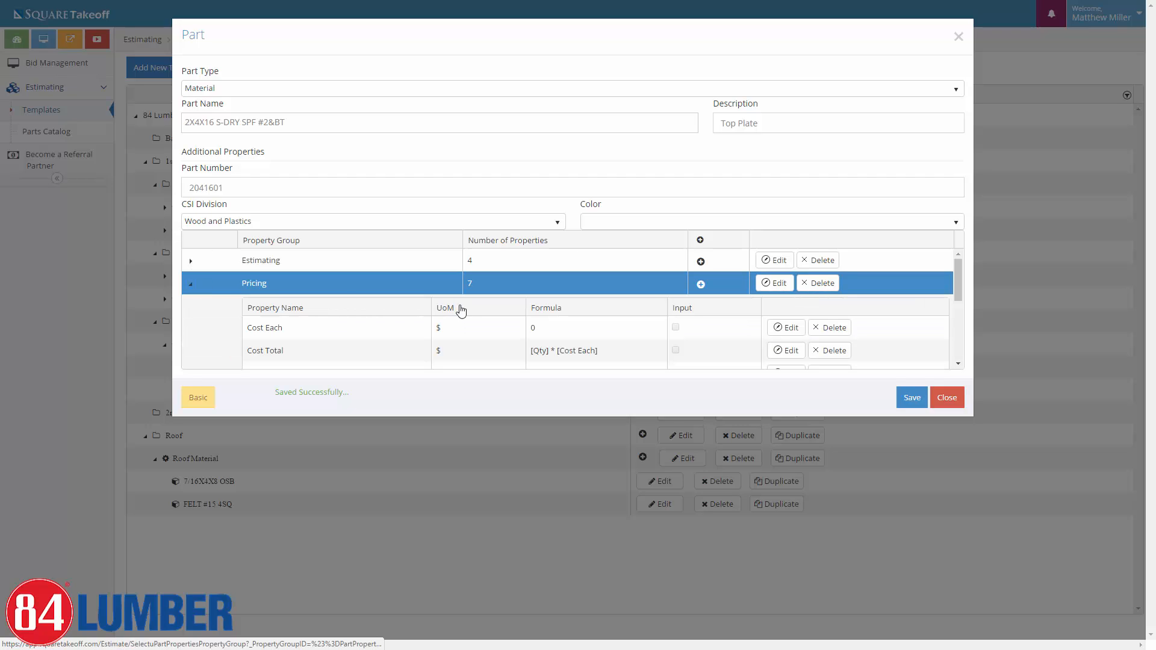
pyautogui.scroll(-2, 241, 323)
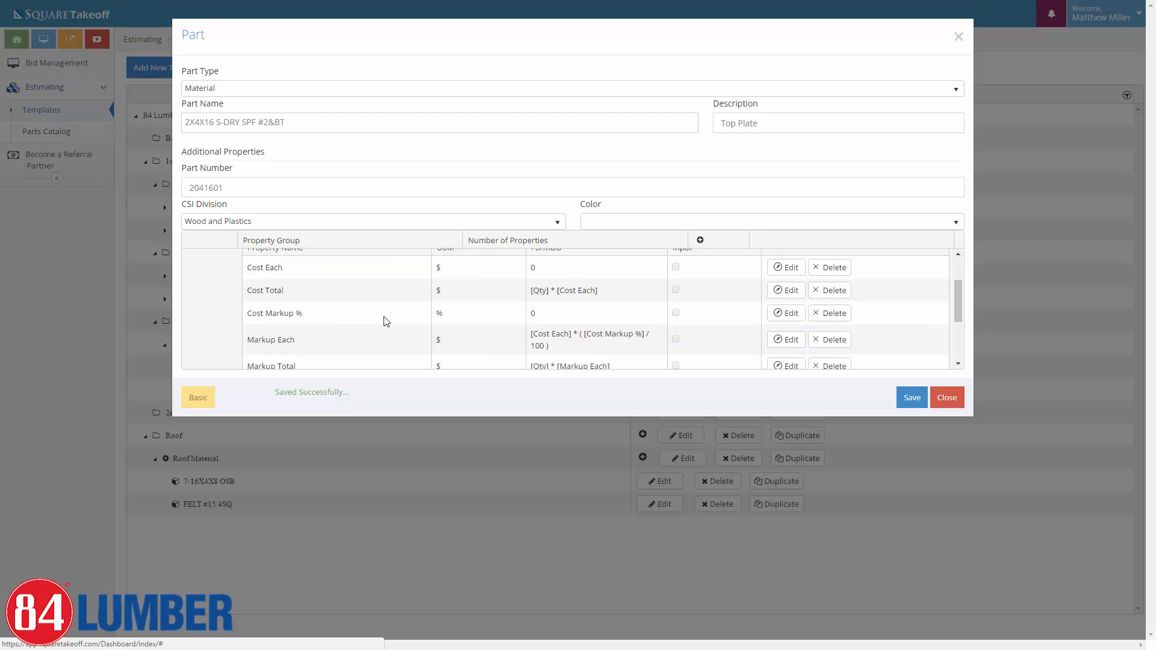
# - Review the remaining Pricing formulas, collapse that group, and look through the properties in the Estimating group
pyautogui.scroll(-2, 233, 333)
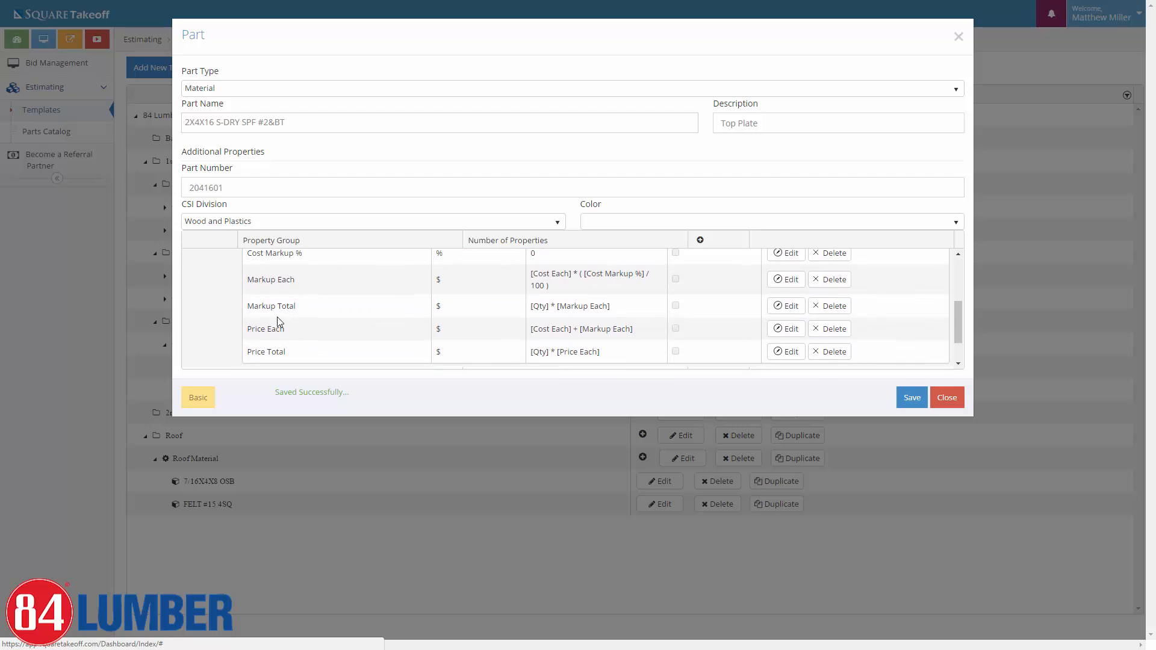
pyautogui.scroll(5, 241, 334)
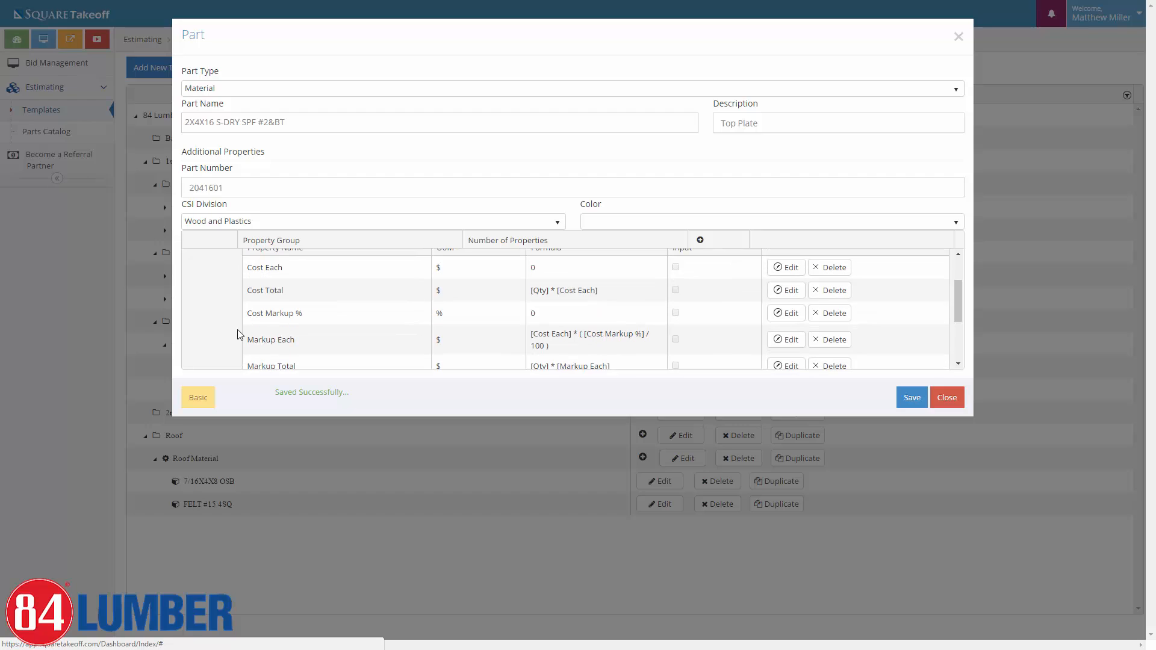
pyautogui.click(199, 284)
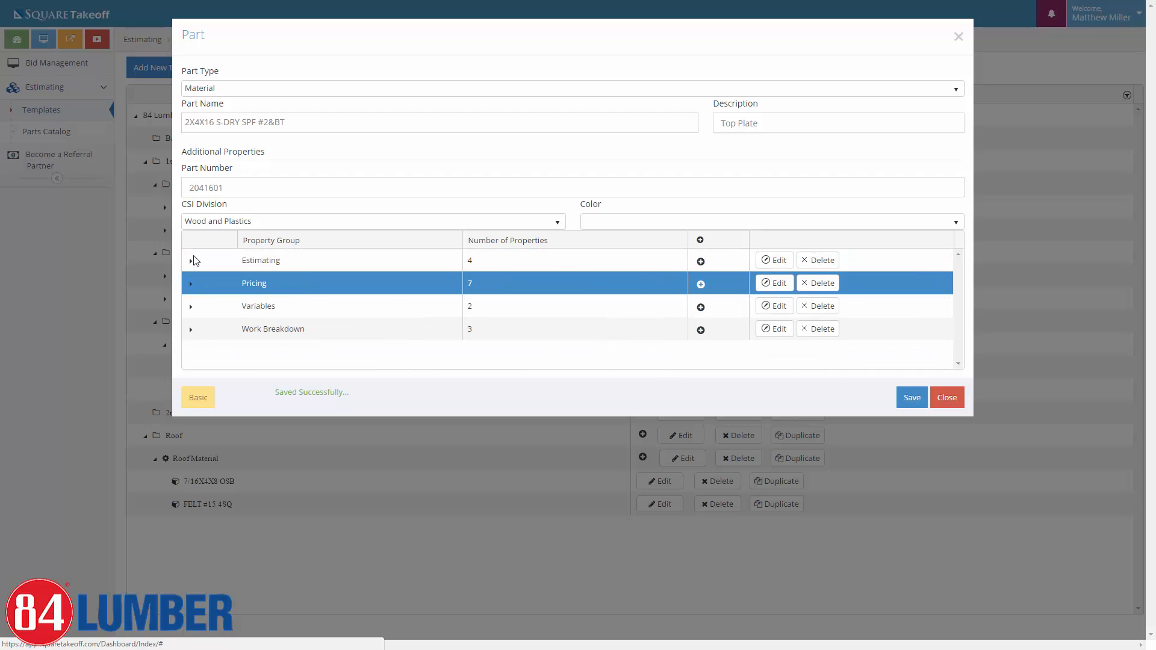
pyautogui.click(200, 261)
pyautogui.scroll(-2, 212, 302)
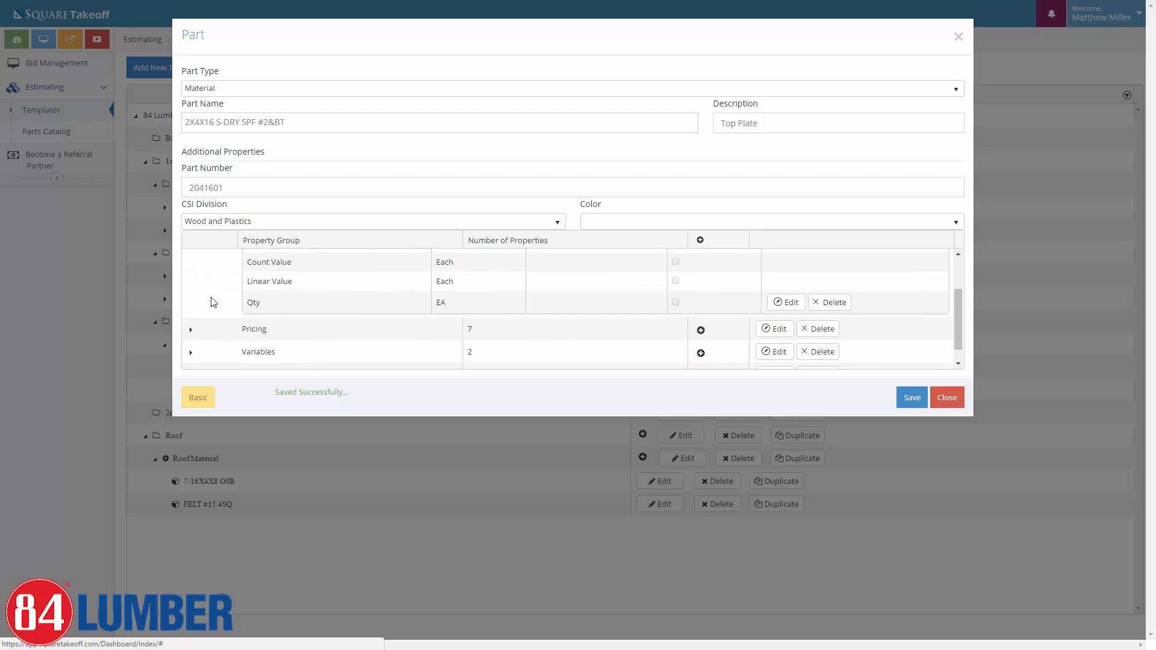
pyautogui.scroll(2, 216, 299)
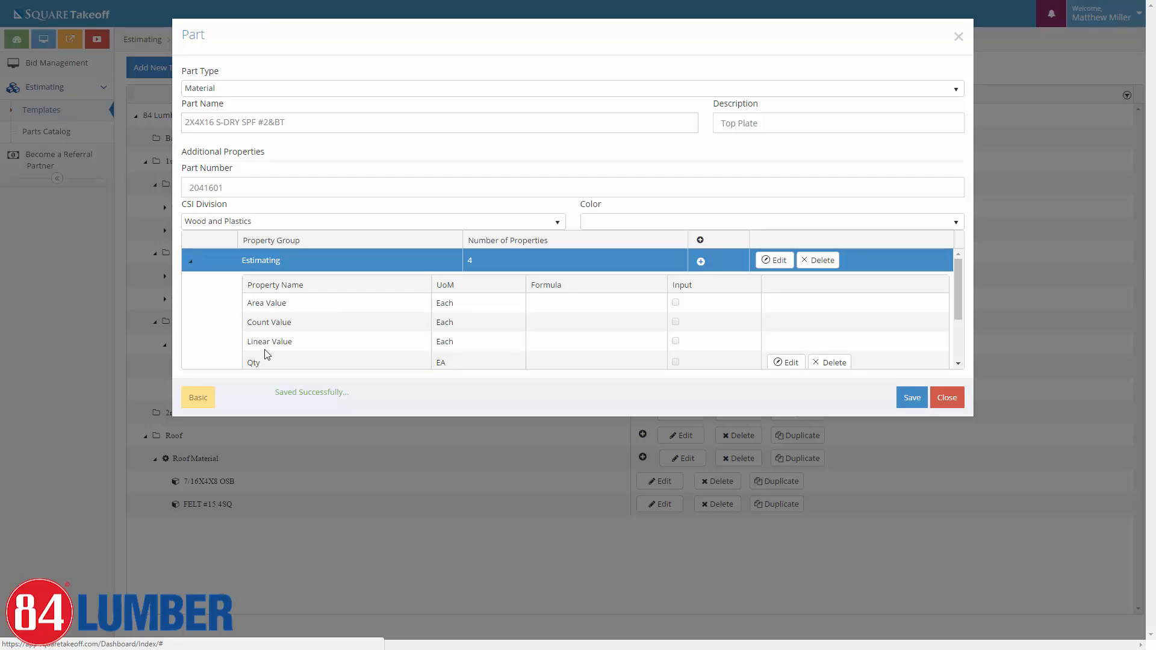
pyautogui.scroll(-2, 332, 348)
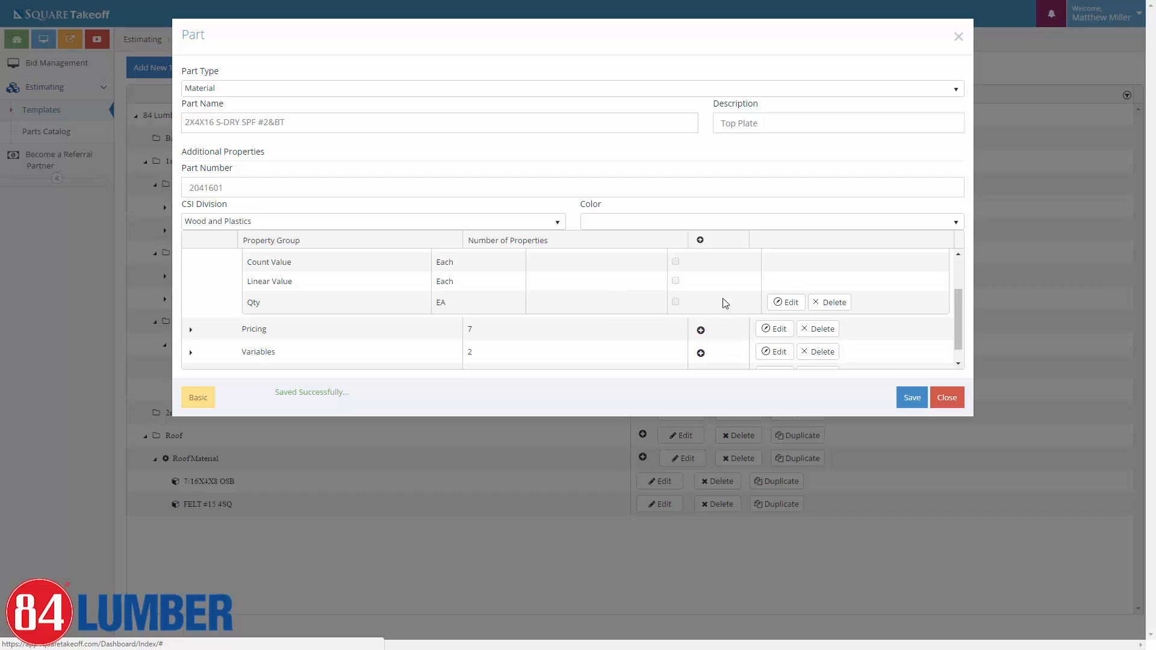
# - Open the Qty property for editing and review its input settings, list items and property data
pyautogui.click(786, 303)
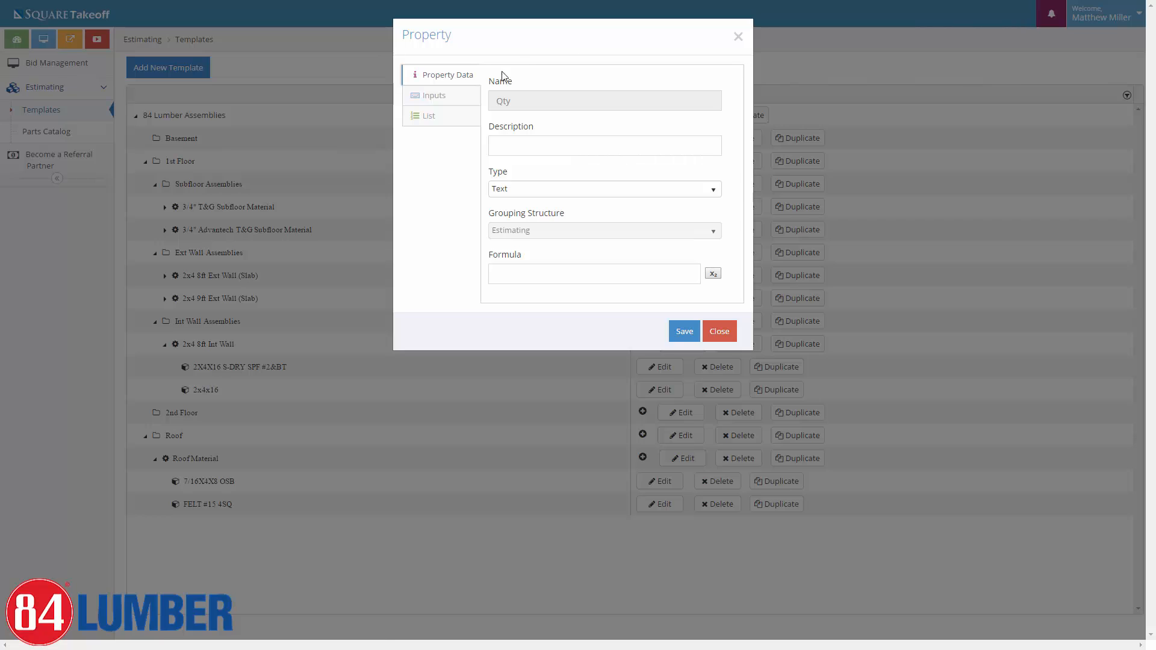
pyautogui.click(427, 95)
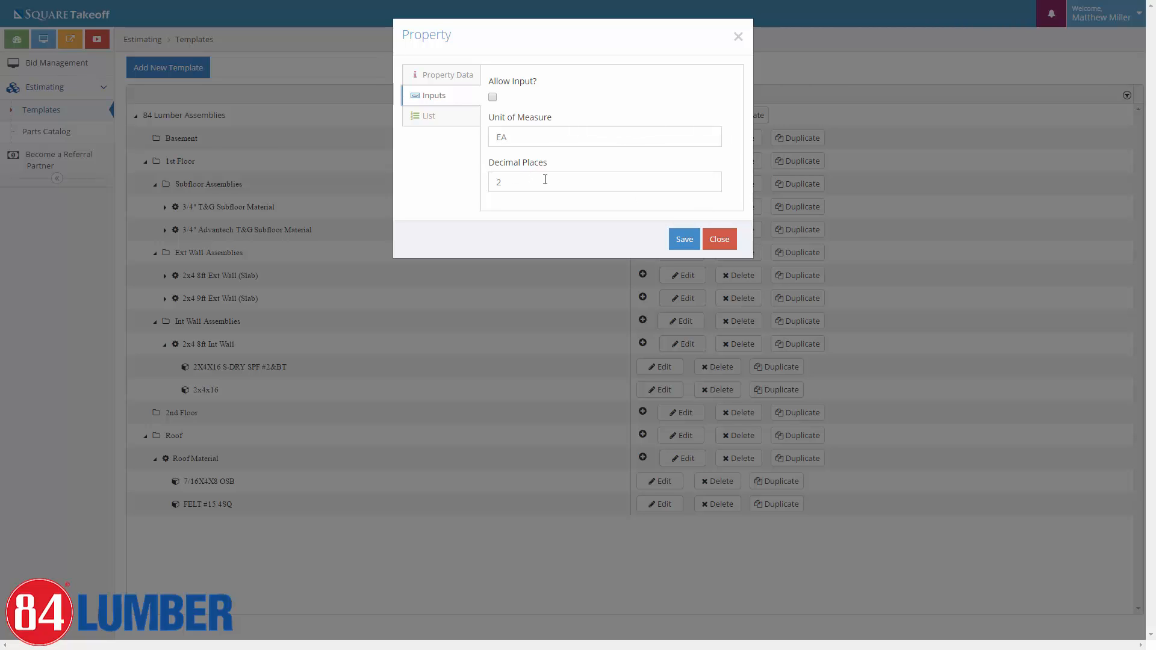
pyautogui.click(435, 119)
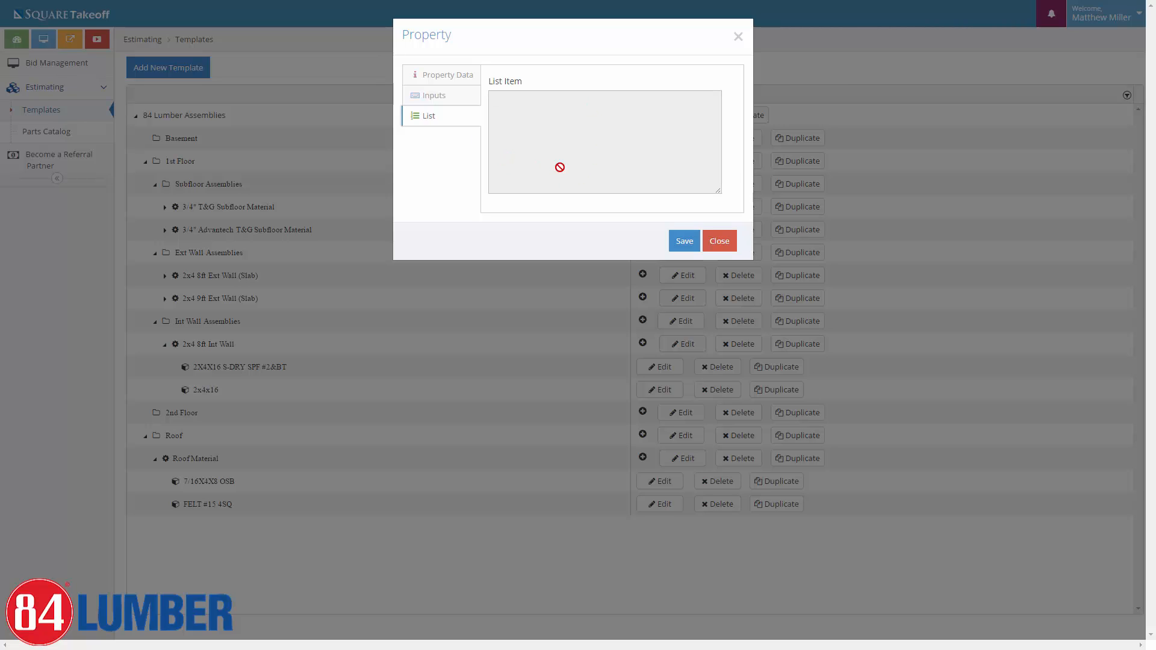
pyautogui.click(428, 80)
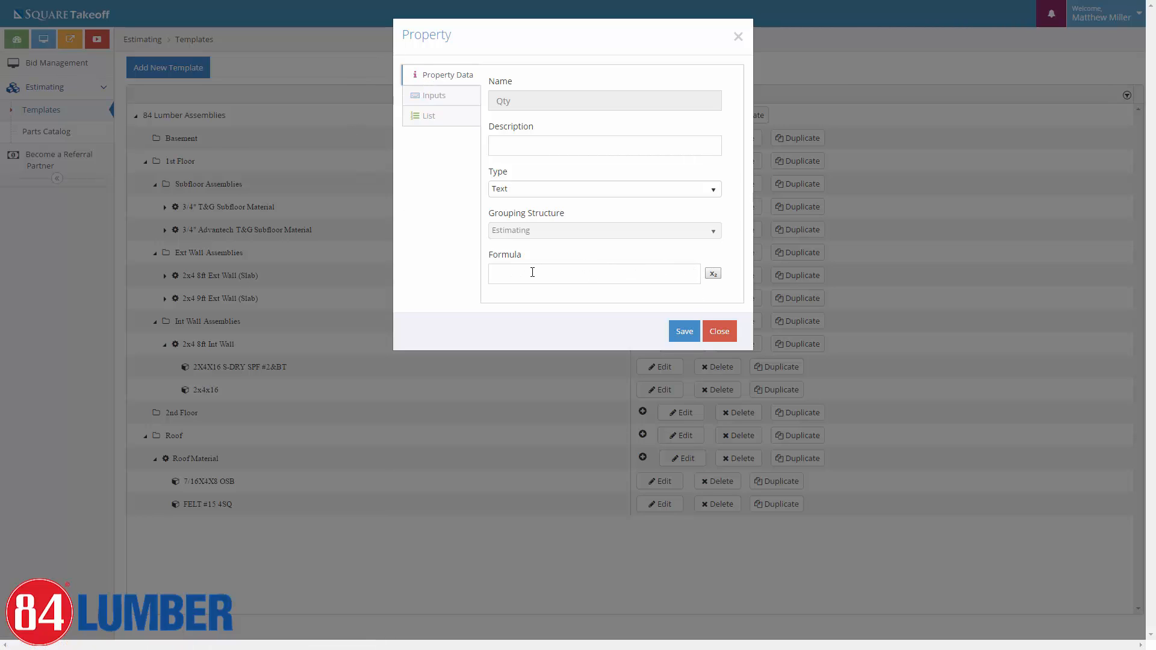
# - Open the Formula Writer for Qty and examine the available properties, functions and operators
pyautogui.click(713, 274)
pyautogui.click(713, 275)
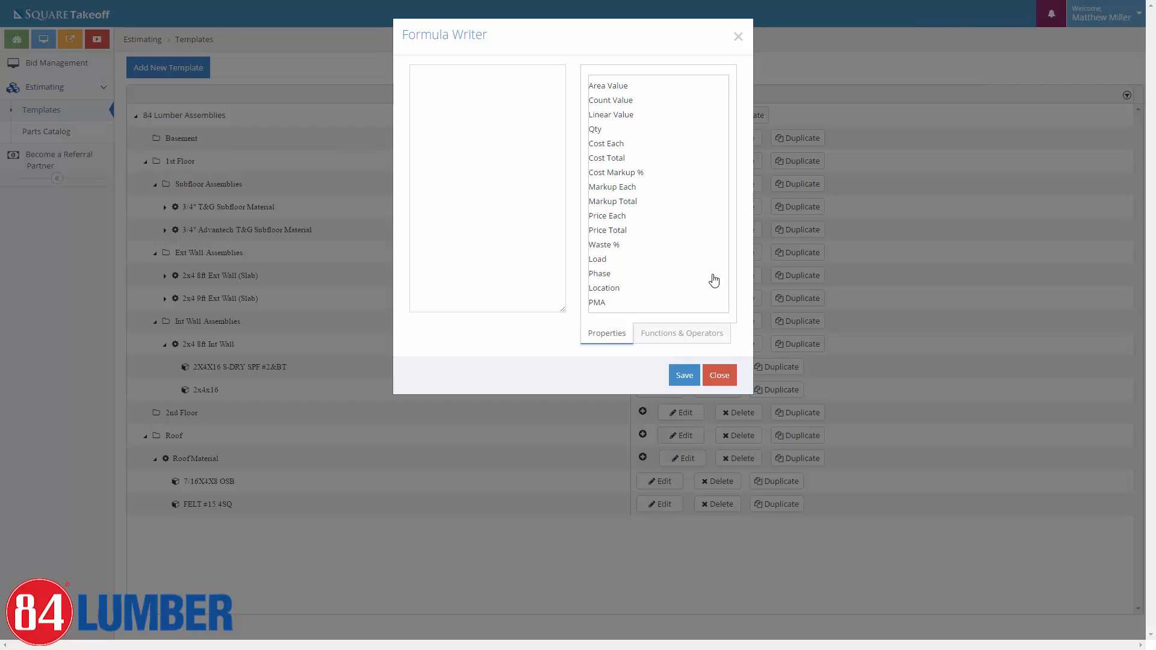
pyautogui.click(415, 72)
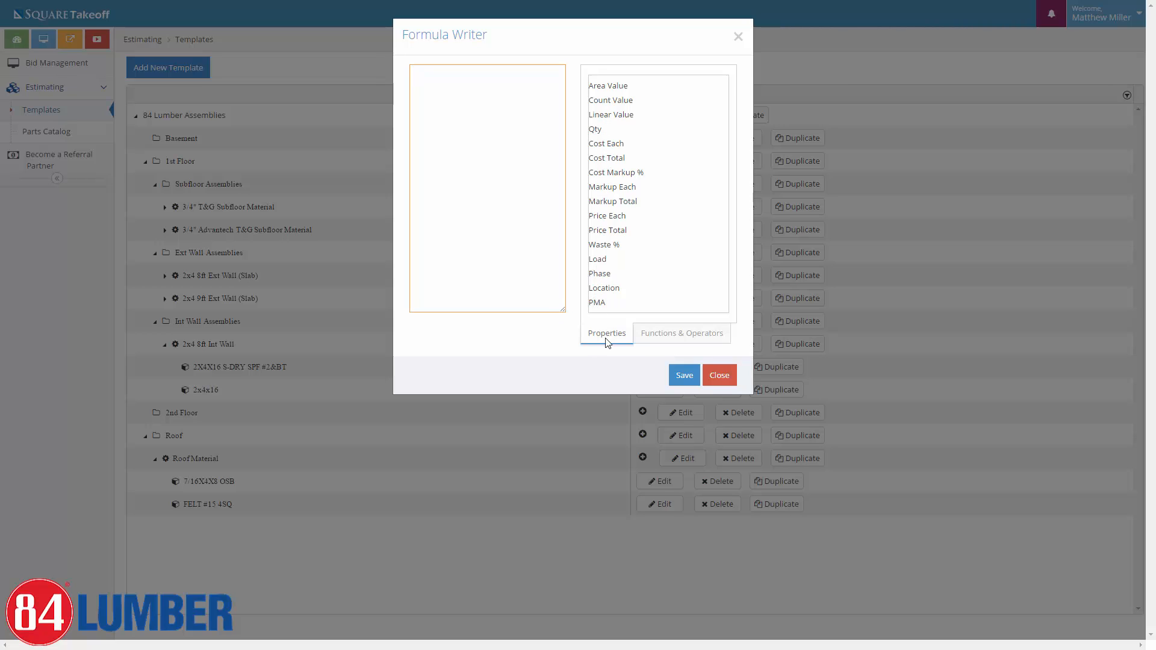
pyautogui.click(661, 338)
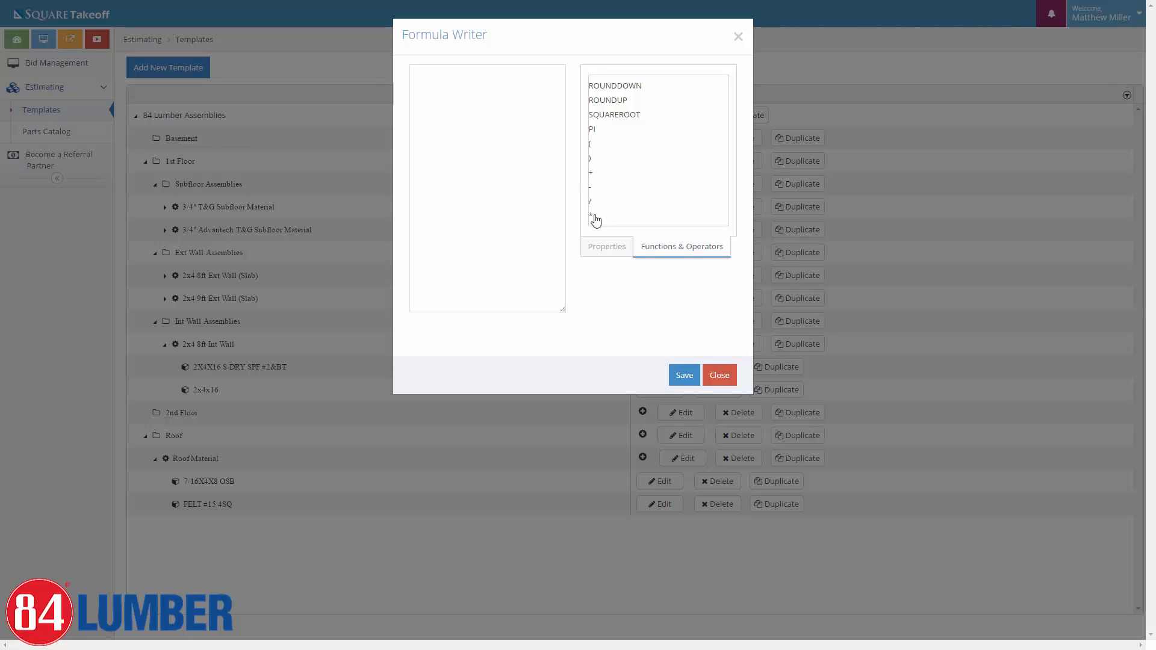
pyautogui.click(605, 249)
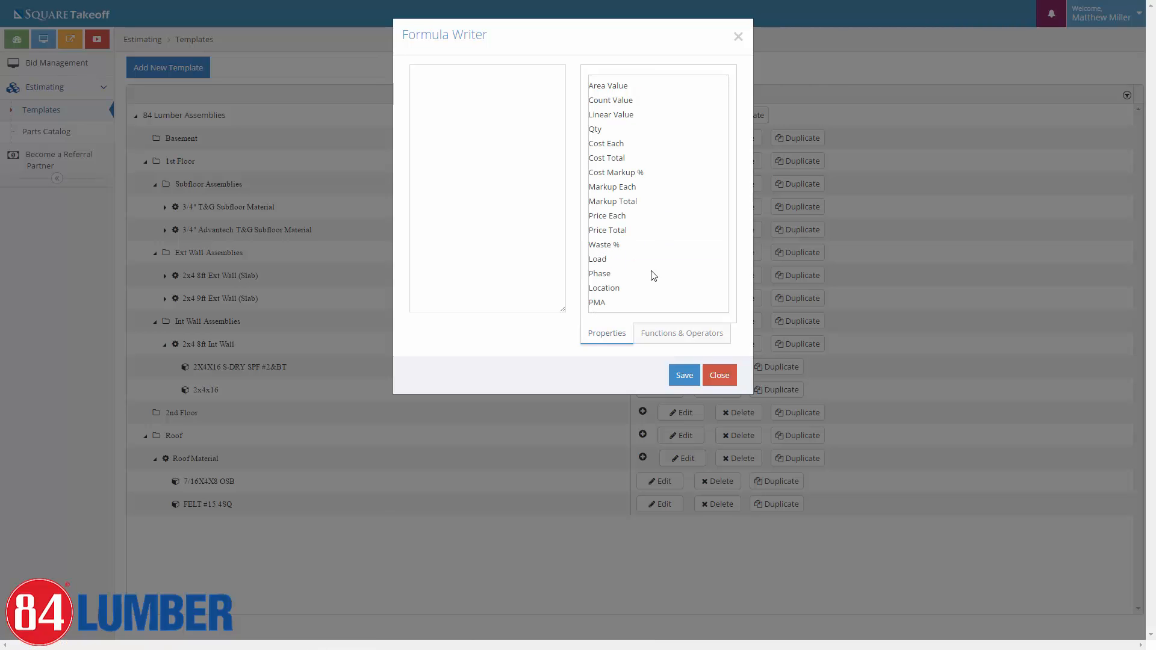
# - Begin the Qty formula by dividing Linear Value by 16
pyautogui.click(445, 81)
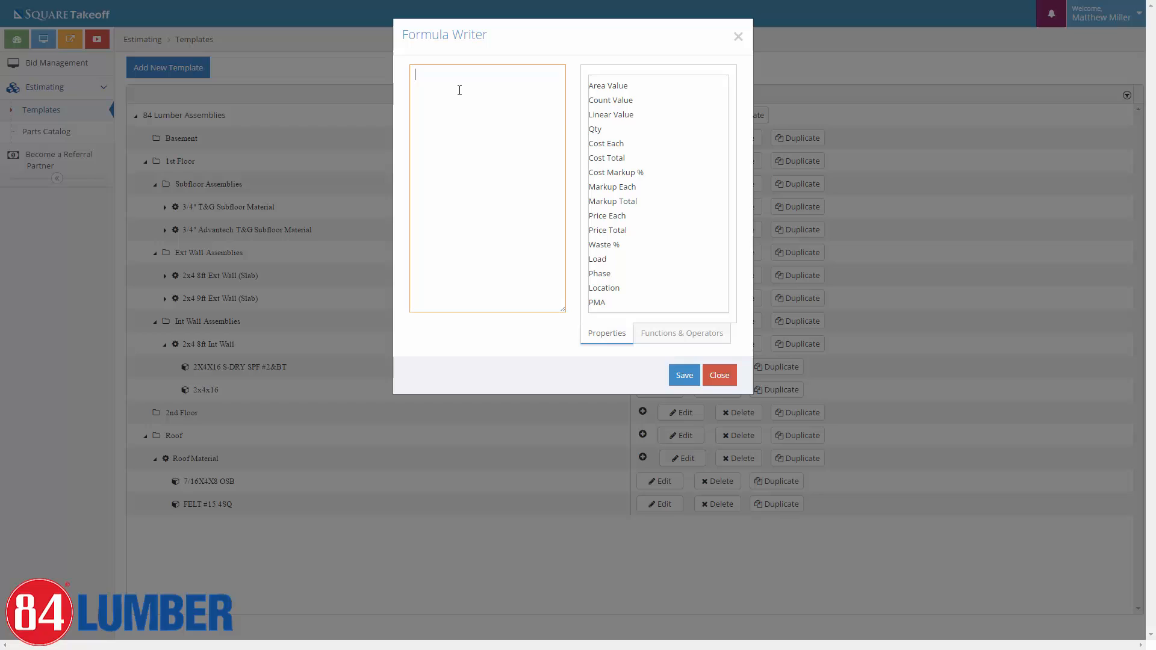
pyautogui.doubleClick(616, 121)
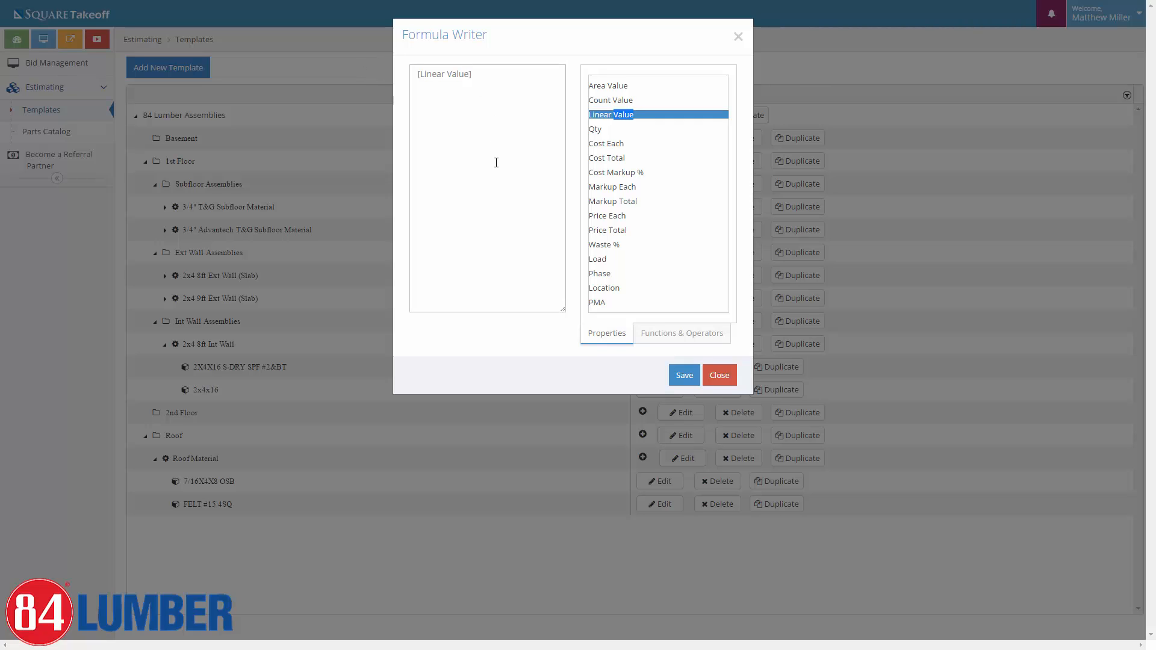
pyautogui.click(497, 74)
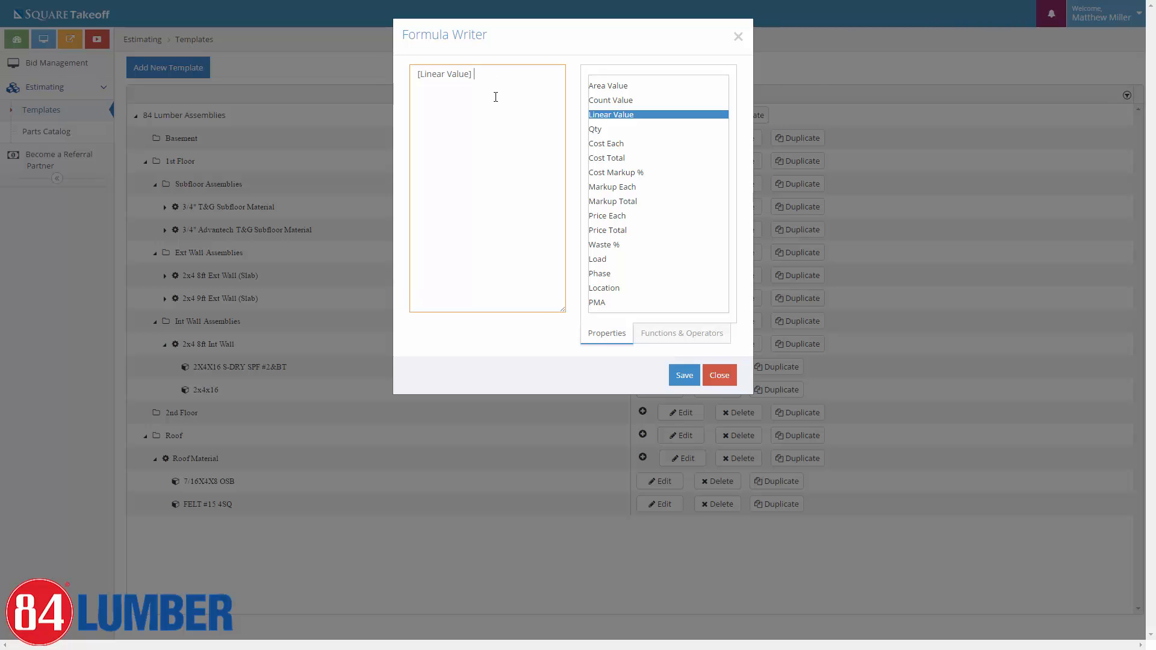
pyautogui.click(648, 332)
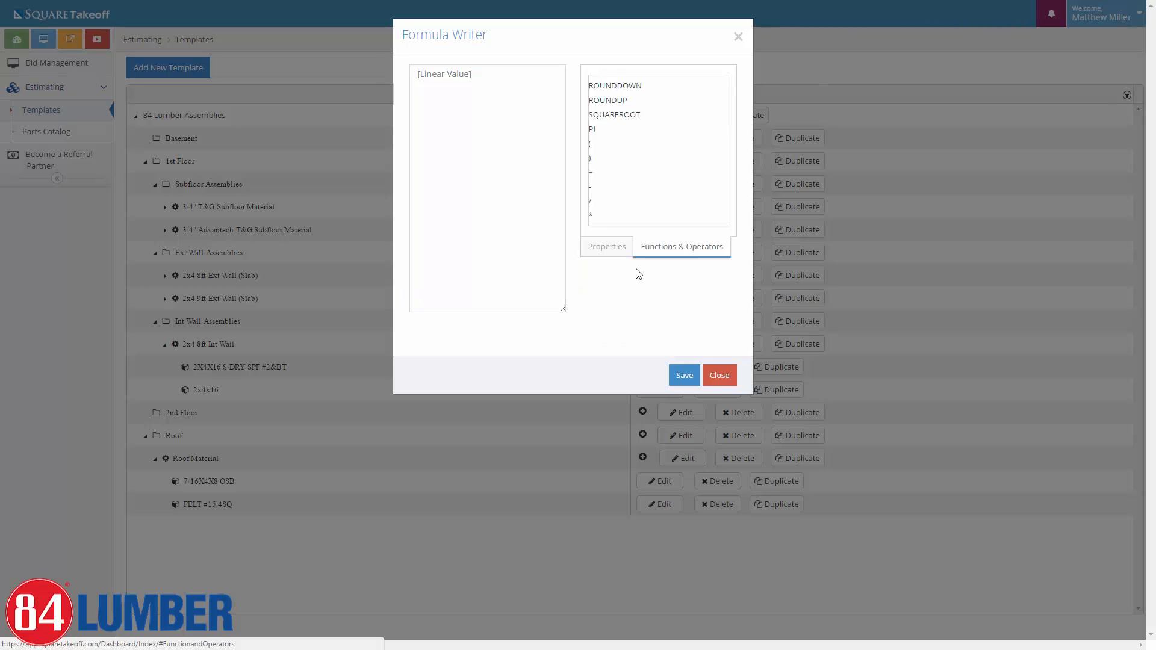
pyautogui.doubleClick(598, 201)
pyautogui.click(529, 92)
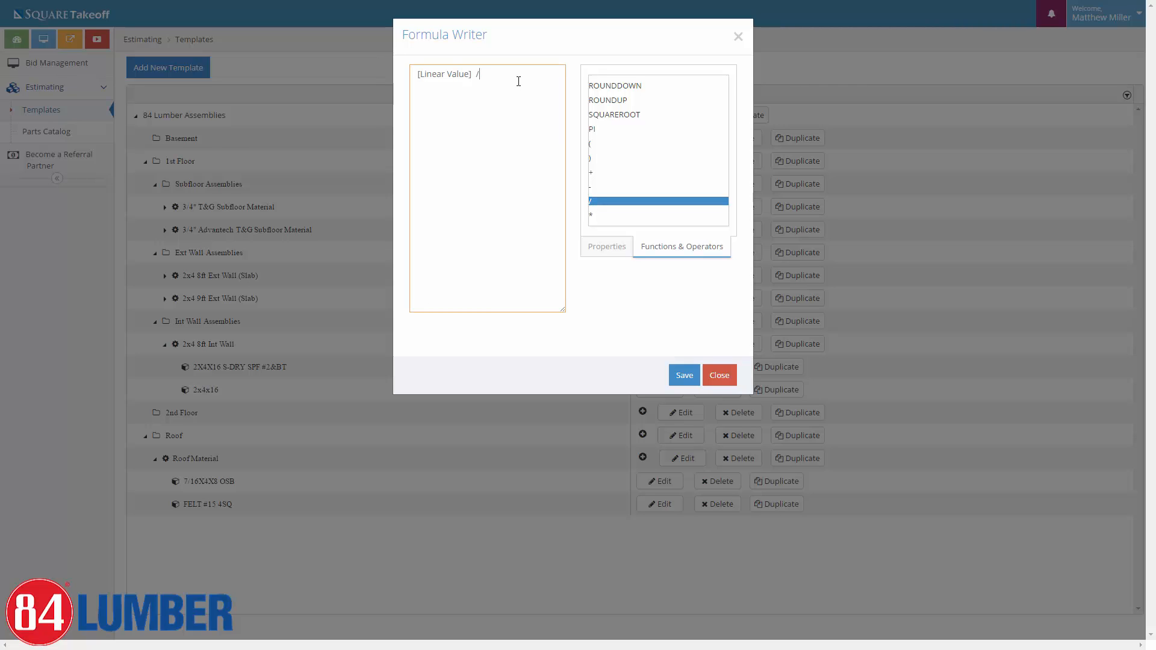
pyautogui.write('16')
# - Enclose the Linear Value division in parentheses
pyautogui.doubleClick(590, 159)
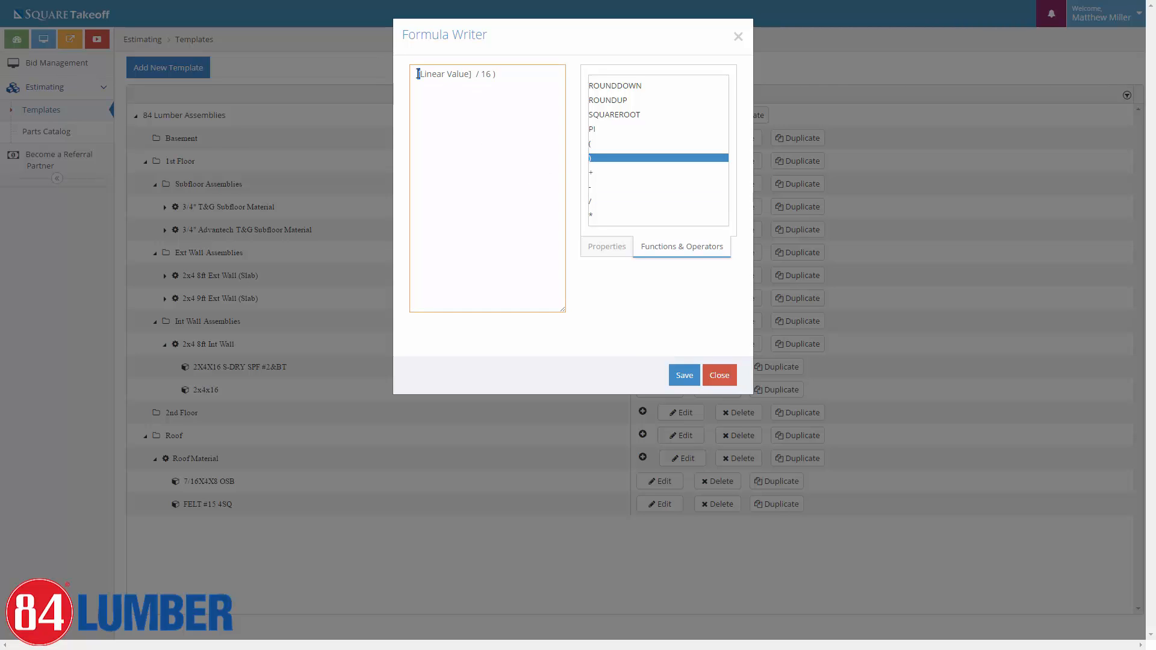
pyautogui.doubleClick(590, 145)
pyautogui.click(496, 74)
pyautogui.press('BackSpace')
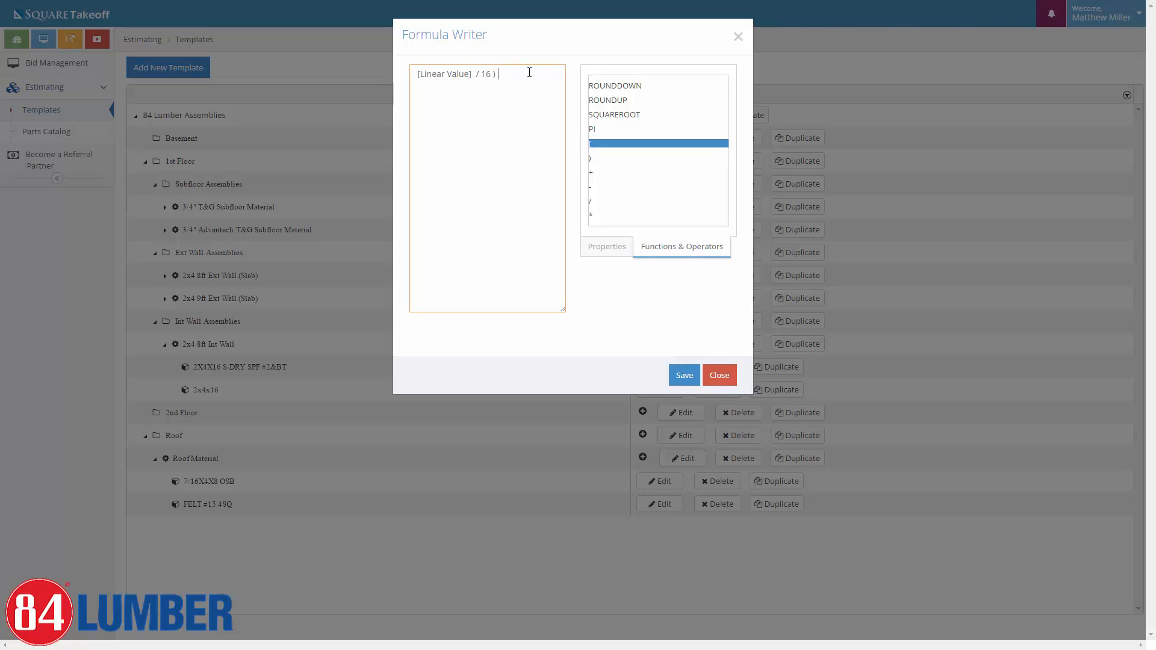
pyautogui.click(416, 74)
# - Multiply the parenthesized division by 2 and enclose the product in an outer pair of parentheses
pyautogui.click(592, 218)
pyautogui.doubleClick(592, 219)
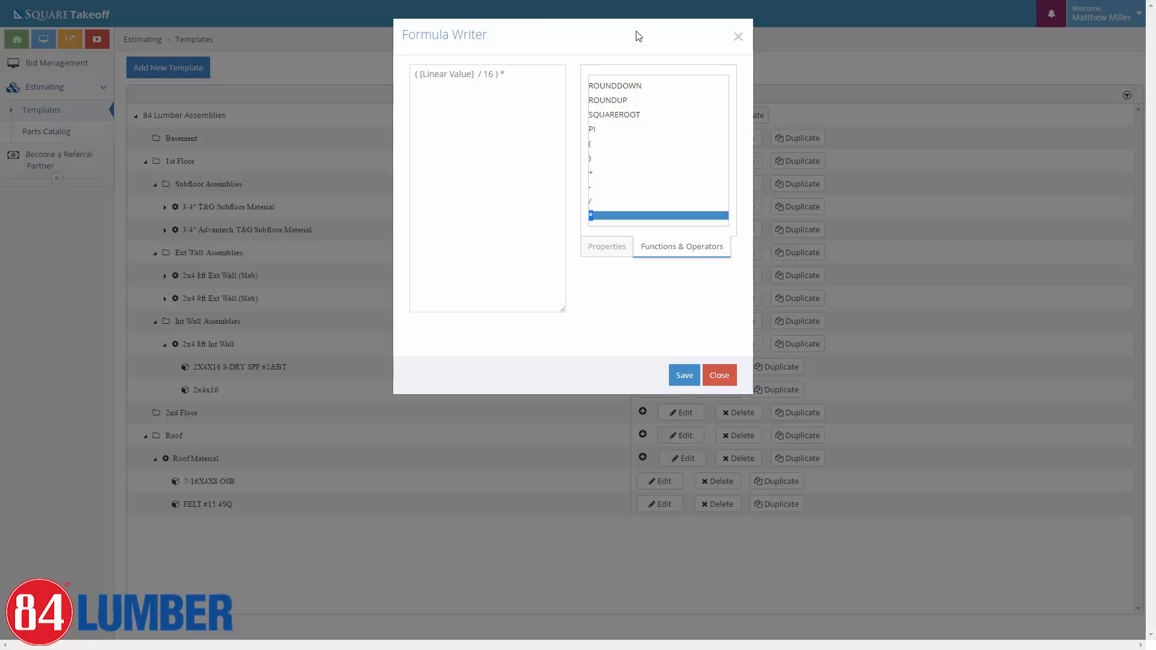
pyautogui.click(521, 73)
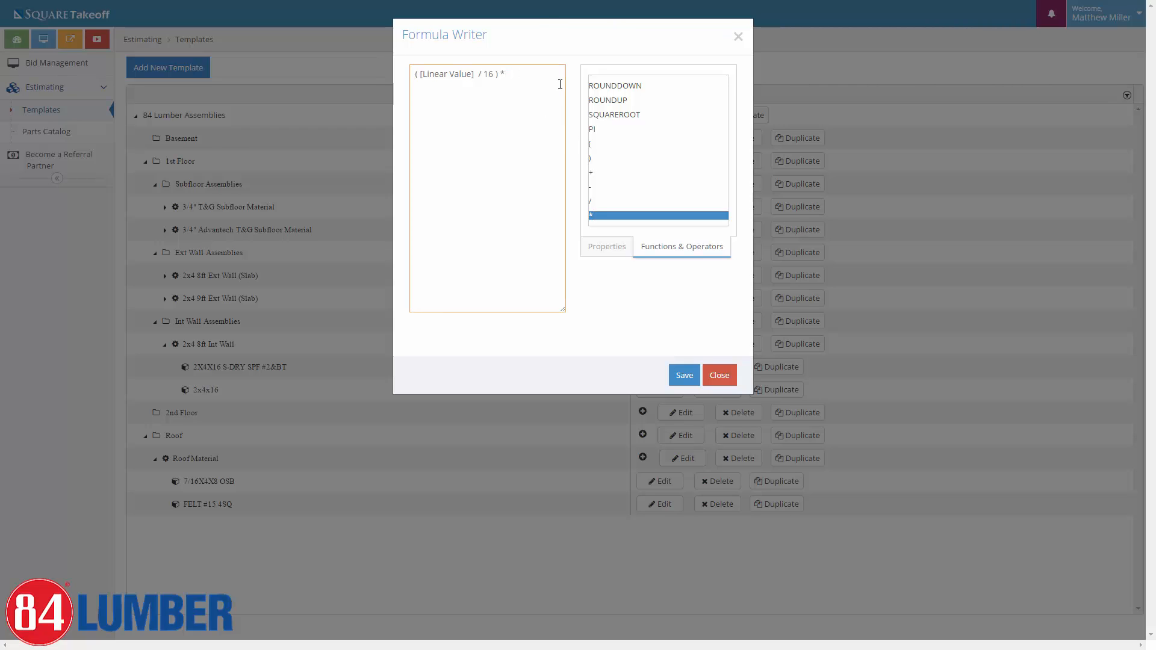
pyautogui.write('1')
pyautogui.press('BackSpace')
pyautogui.write('2')
pyautogui.doubleClick(591, 158)
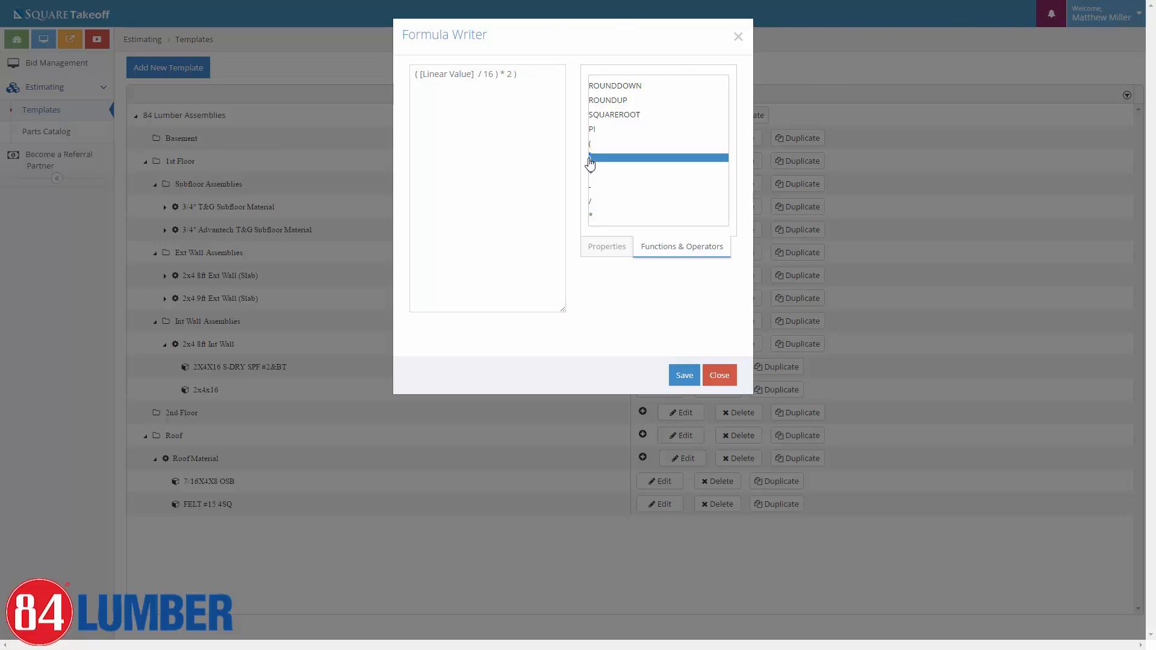
pyautogui.click(413, 76)
pyautogui.write('(')
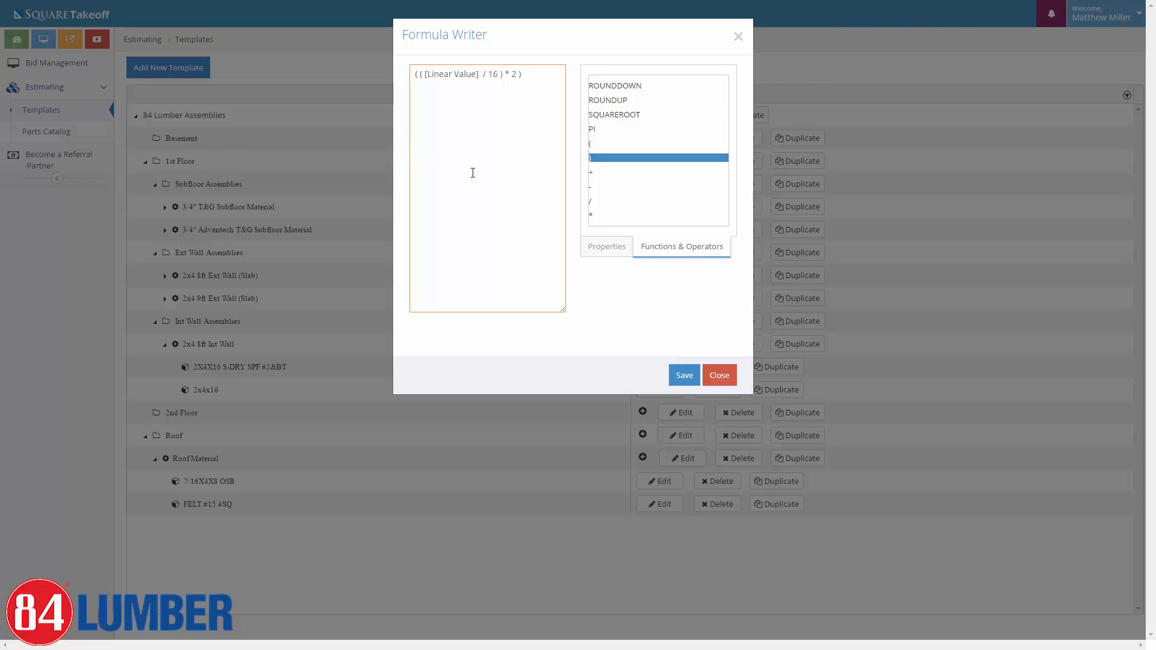
# - Append a multiplication operator to the end of the Qty formula
pyautogui.click(592, 251)
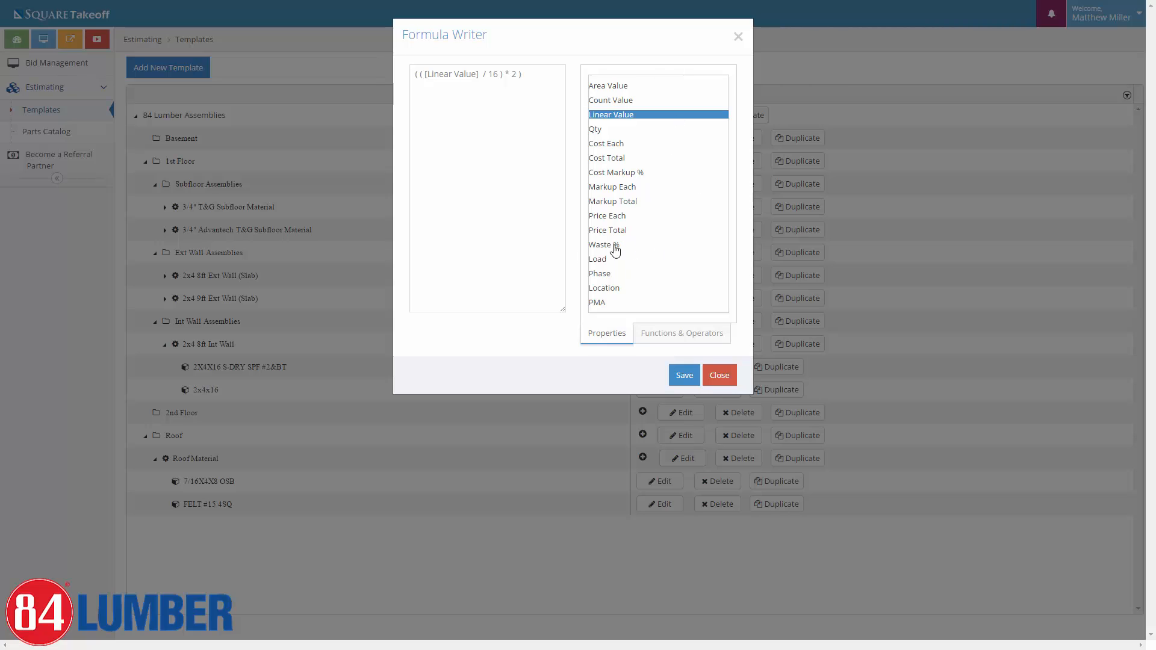
pyautogui.click(547, 77)
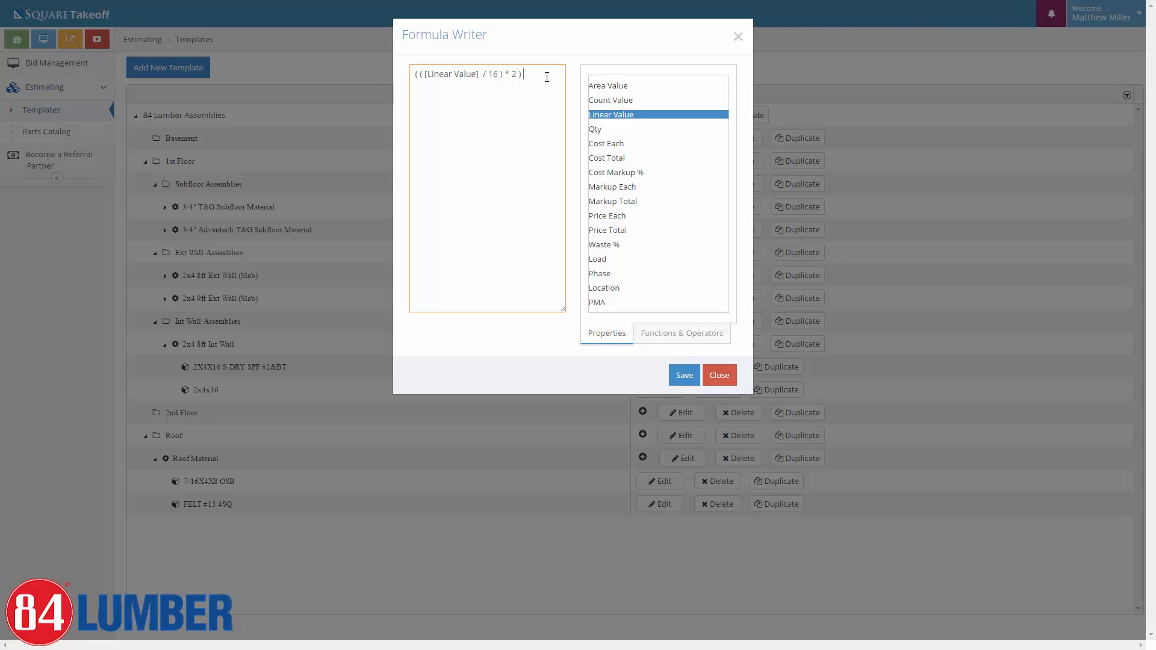
pyautogui.write('* ')
pyautogui.write('(')
pyautogui.write('1.10')
pyautogui.press('BackSpace')
pyautogui.press('BackSpace')
pyautogui.press('BackSpace')
pyautogui.press('BackSpace')
# - Add the waste factor ( [Waste %] + 100 ) /100 as the multiplier in the Qty formula
pyautogui.write('(')
pyautogui.doubleClick(605, 245)
pyautogui.click(478, 89)
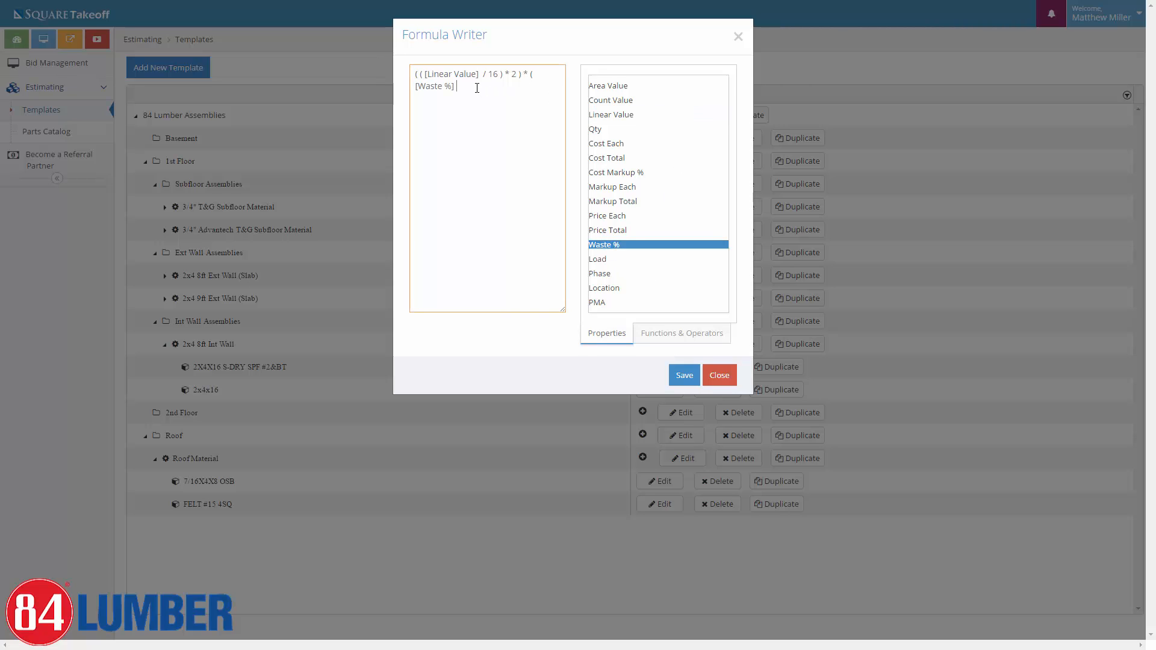
pyautogui.write('+ 100) /100')
# - Wrap the whole Qty formula in ROUNDUP( ), and save both the formula and the property
pyautogui.click(414, 73)
pyautogui.write('(')
pyautogui.click(413, 74)
pyautogui.write('ROUNDUP')
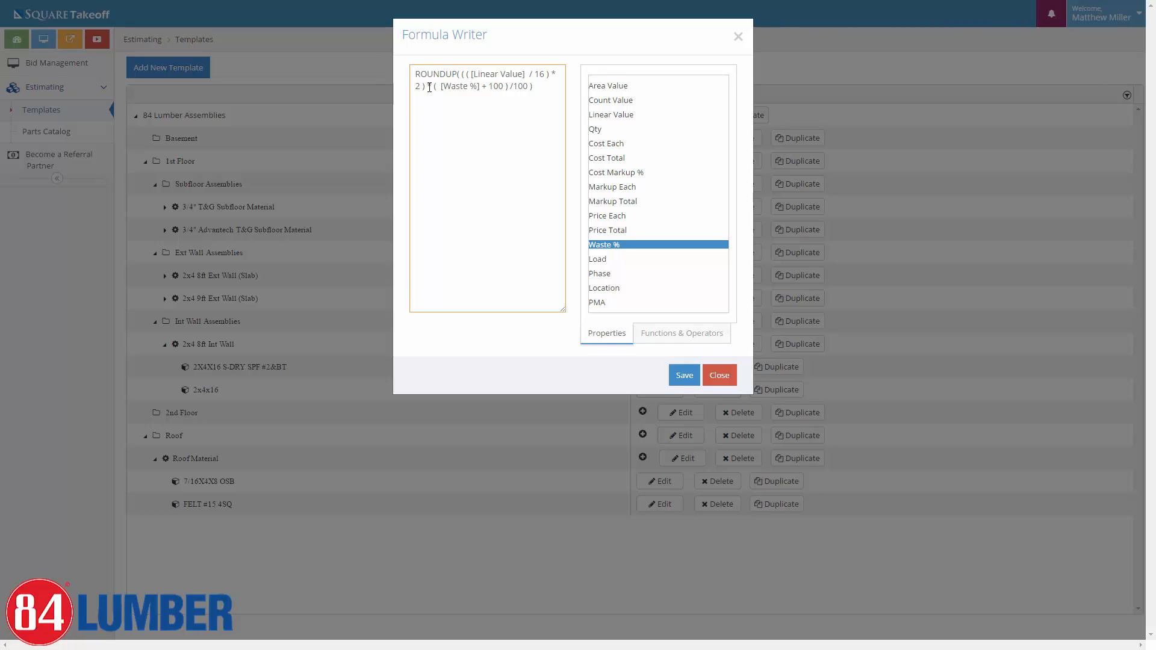
pyautogui.click(504, 159)
pyautogui.click(683, 379)
pyautogui.click(684, 376)
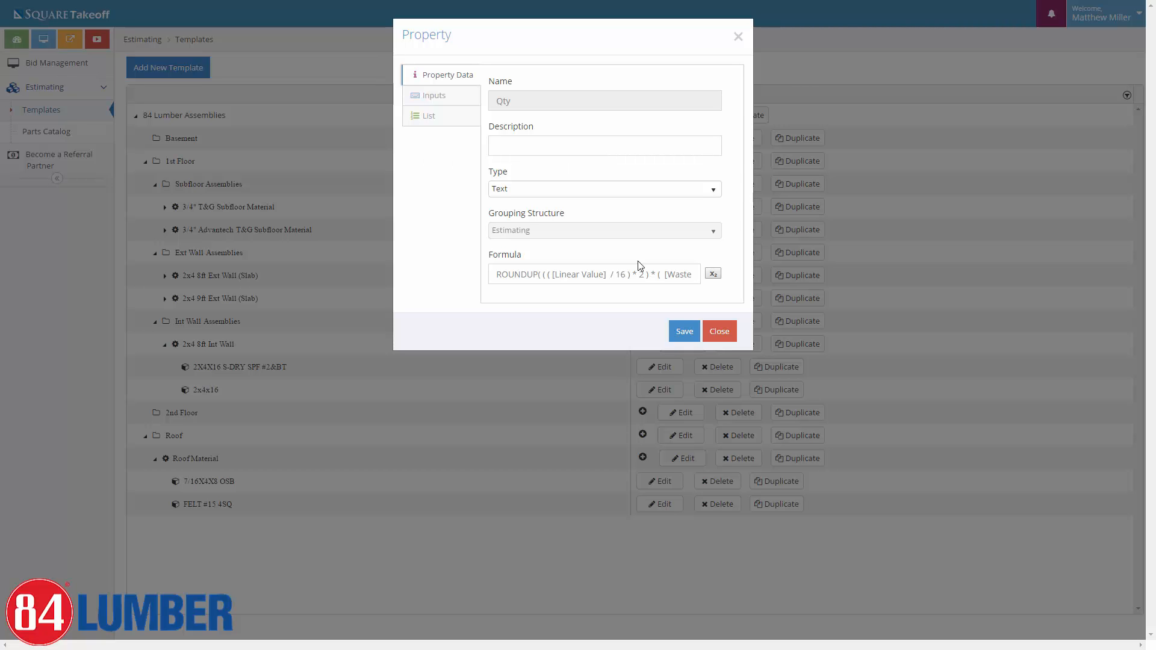
pyautogui.click(683, 331)
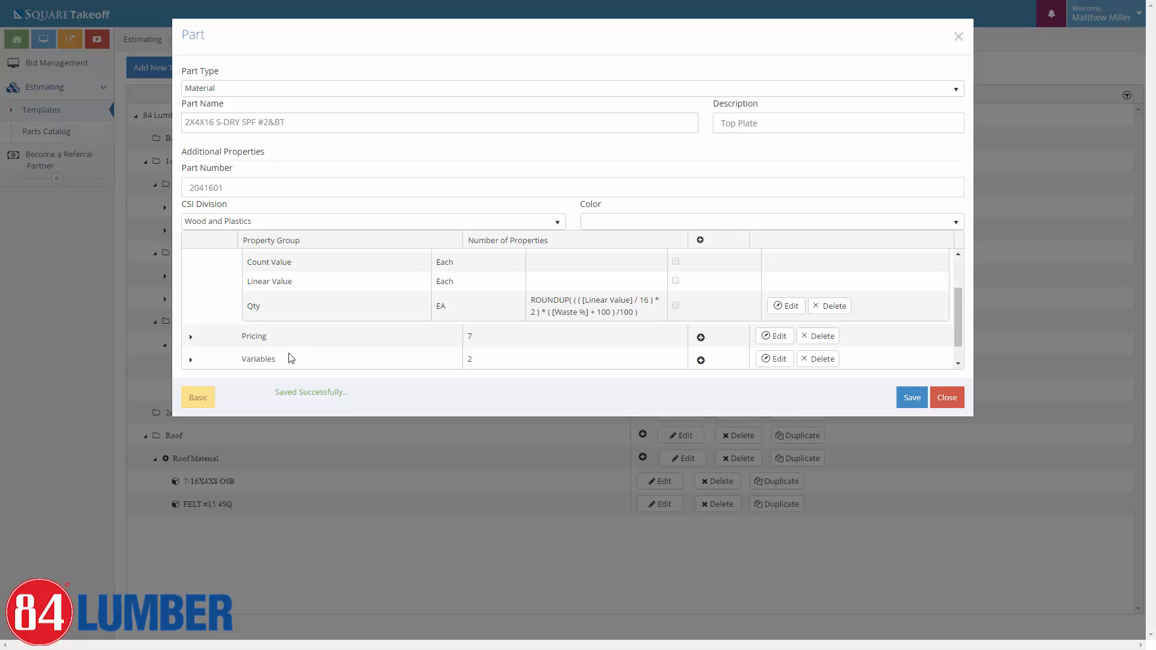
# - Add a Text property named Material Length to the Variables group, with 16 as its formula
pyautogui.scroll(-1, 259, 343)
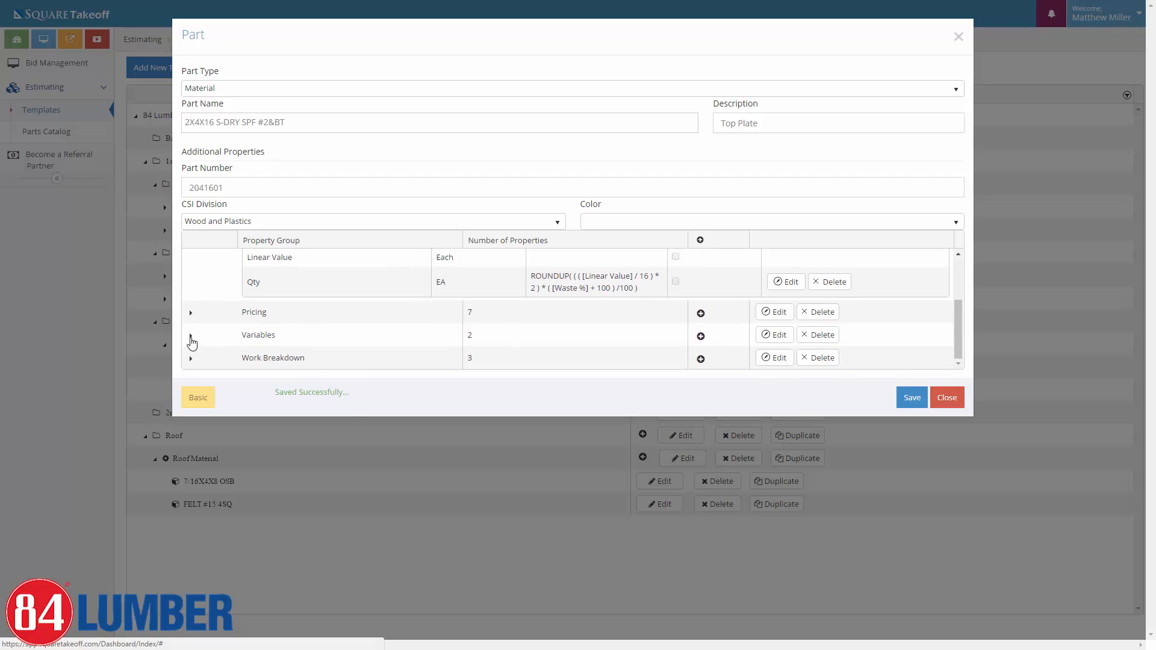
pyautogui.click(190, 336)
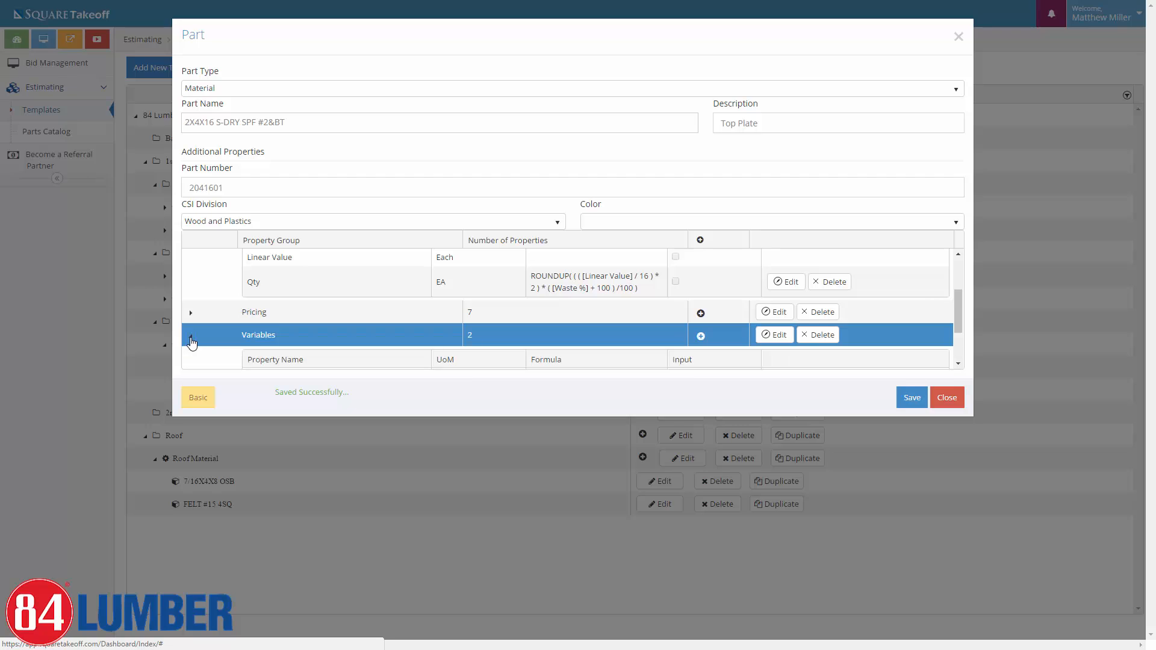
pyautogui.scroll(-2, 215, 335)
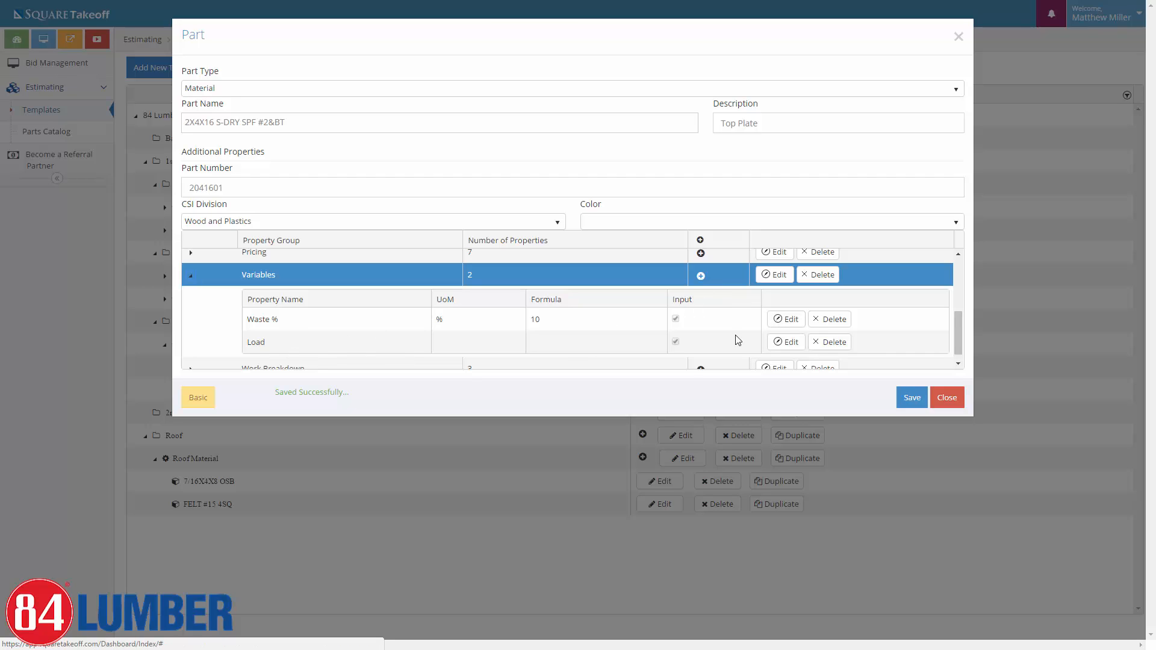
pyautogui.click(701, 277)
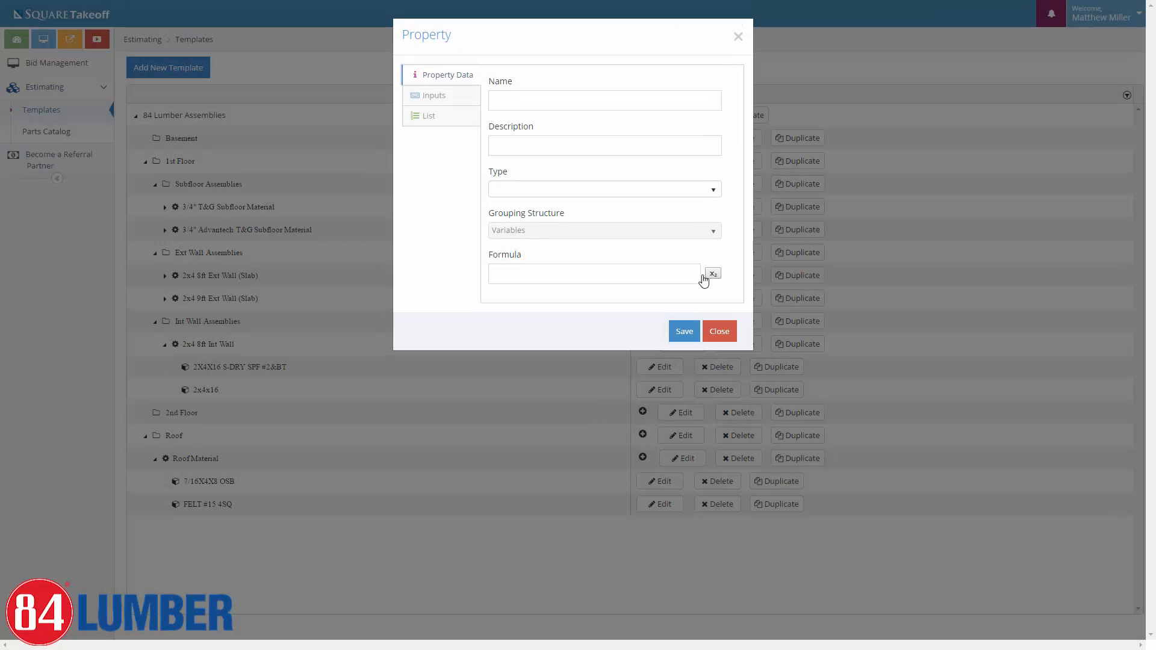
pyautogui.click(551, 101)
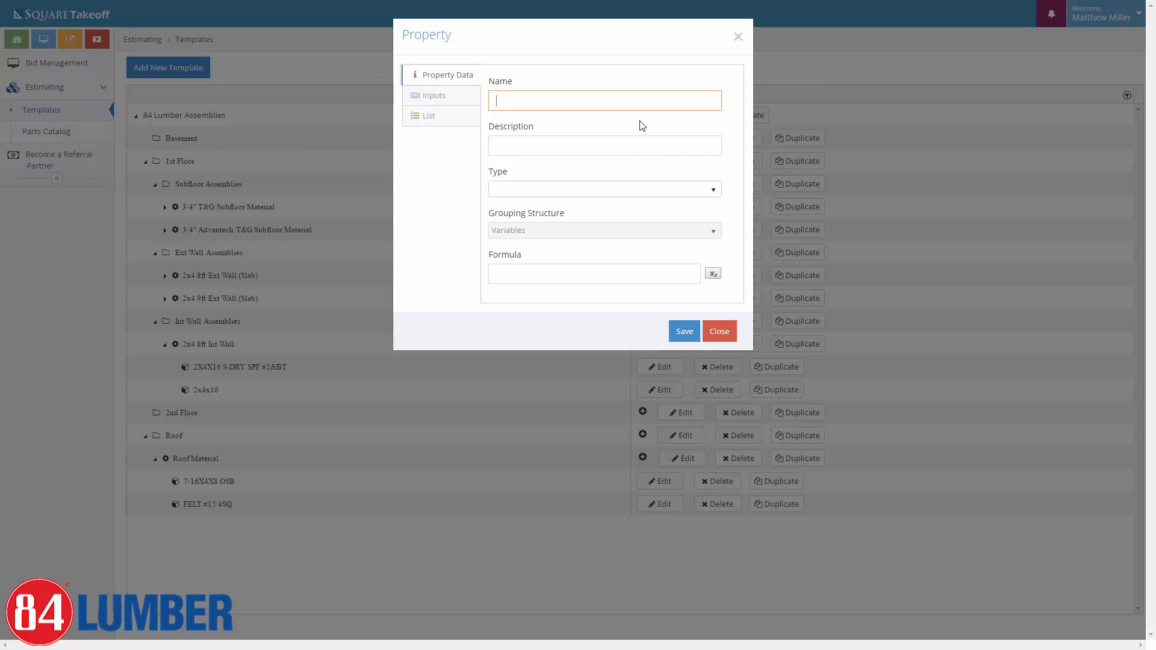
pyautogui.write('Material Length')
pyautogui.click(552, 196)
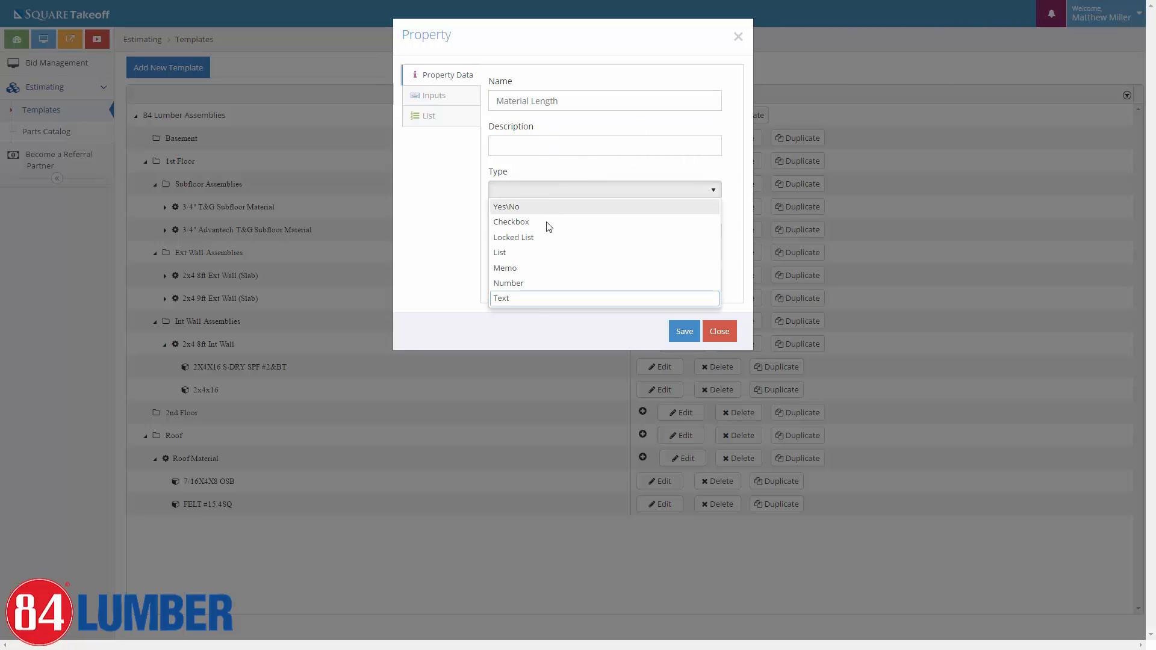
pyautogui.click(502, 298)
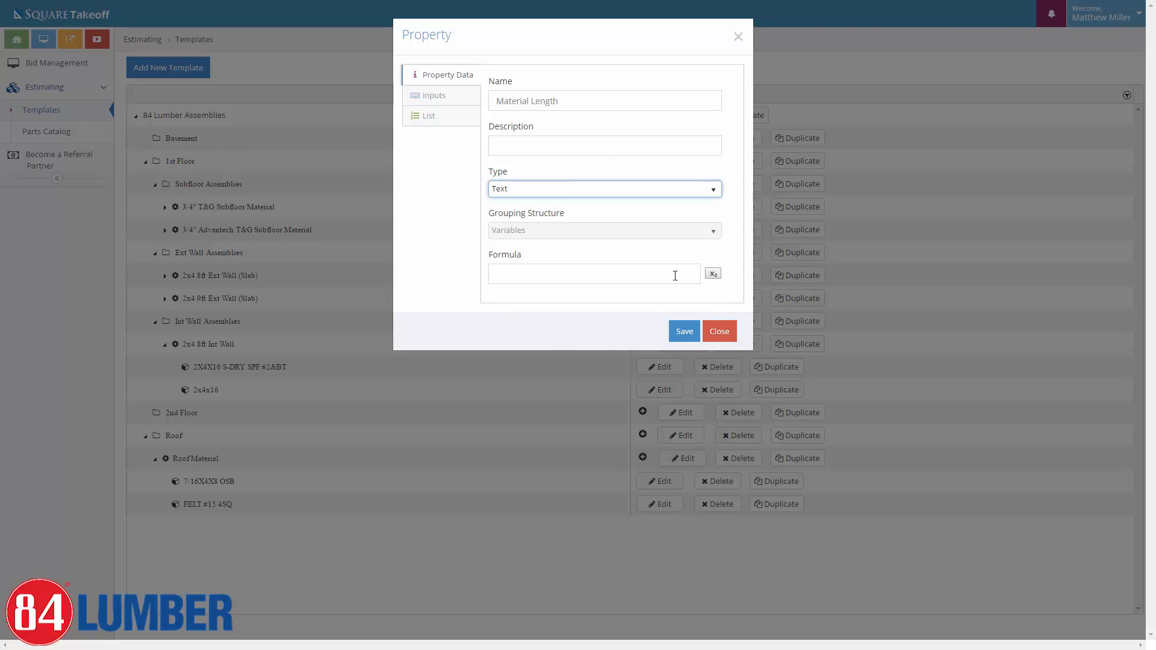
pyautogui.click(544, 270)
pyautogui.write('16')
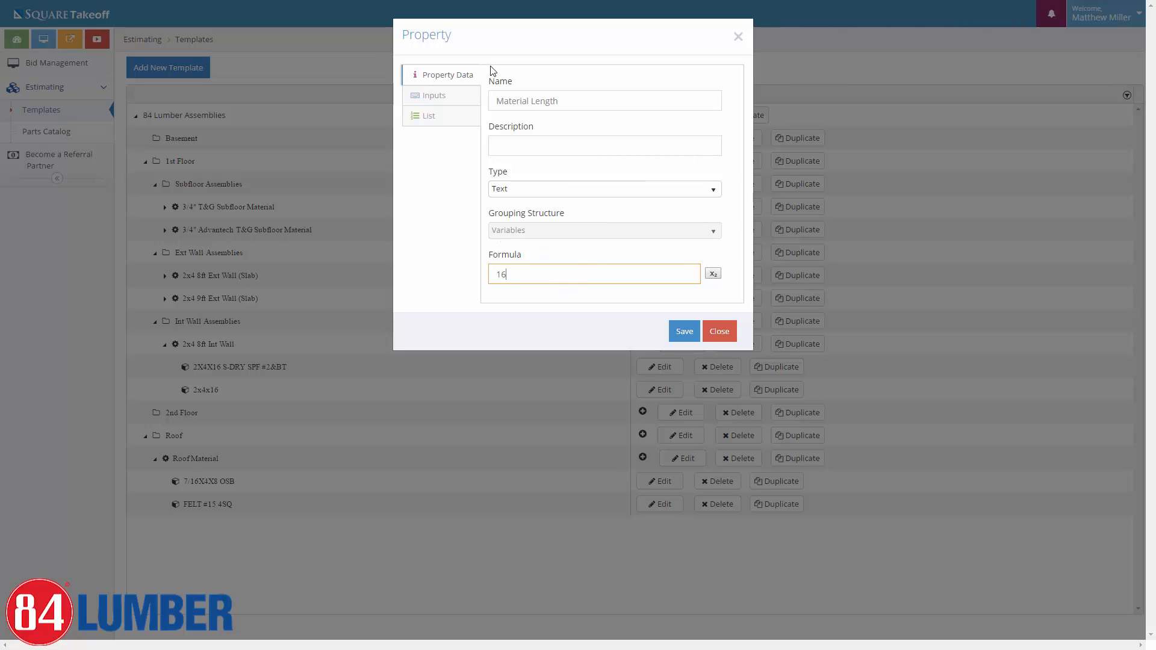
# - Allow input for the Material Length property, set its unit of measure to FT, and save it
pyautogui.click(422, 97)
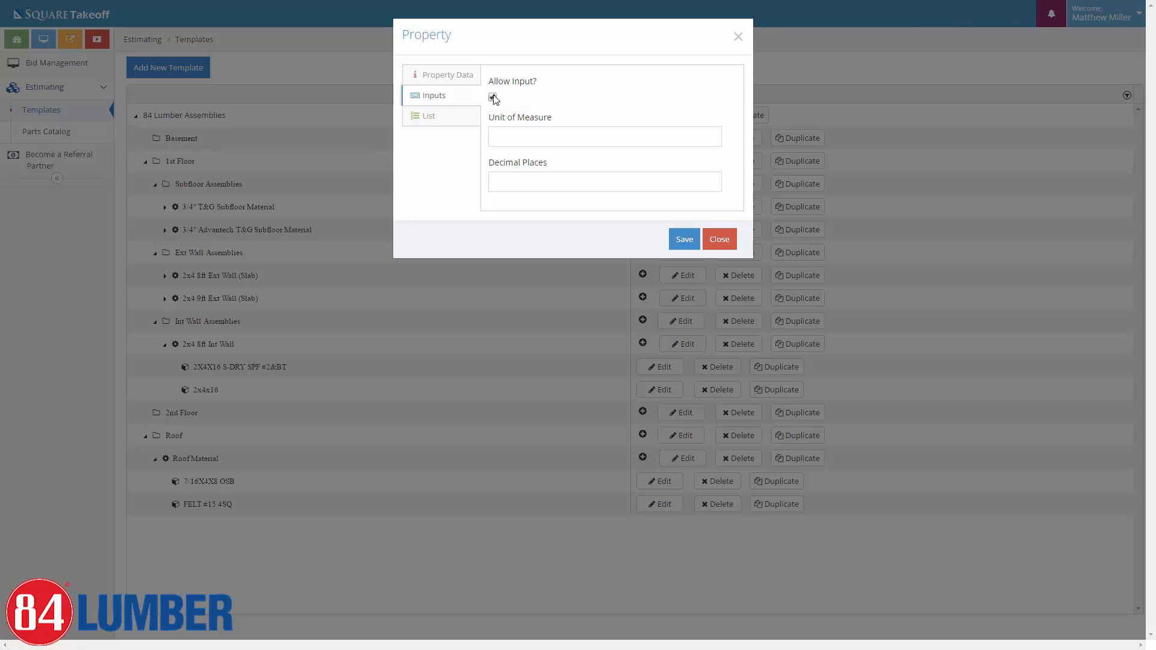
pyautogui.click(510, 141)
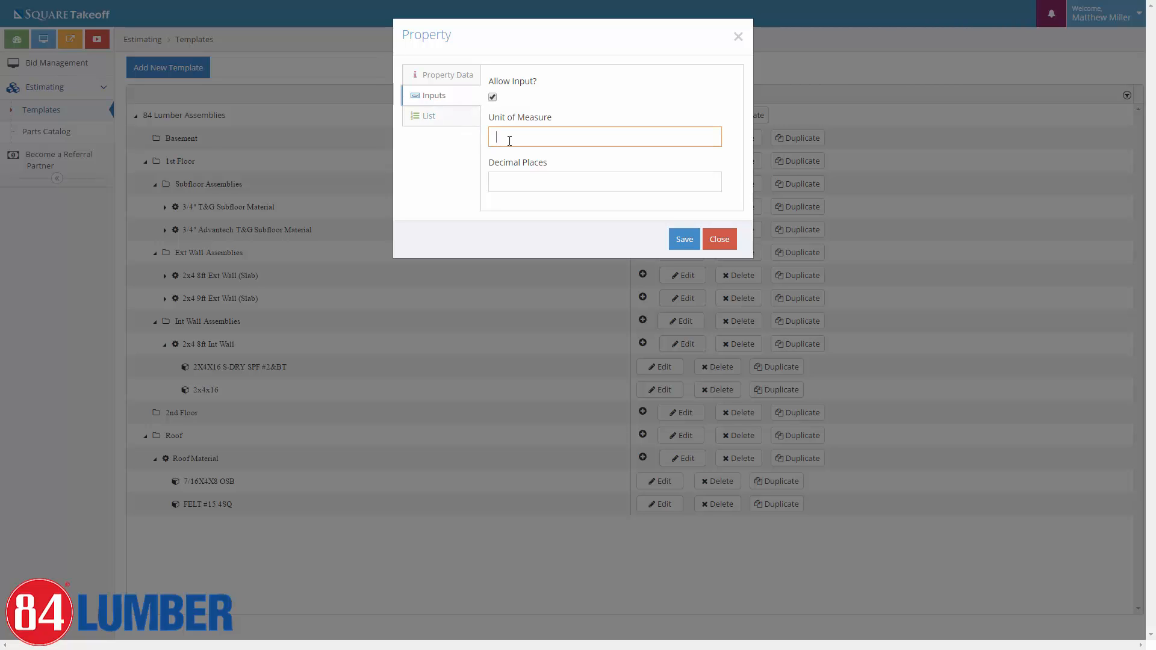
pyautogui.write('FT')
pyautogui.click(681, 242)
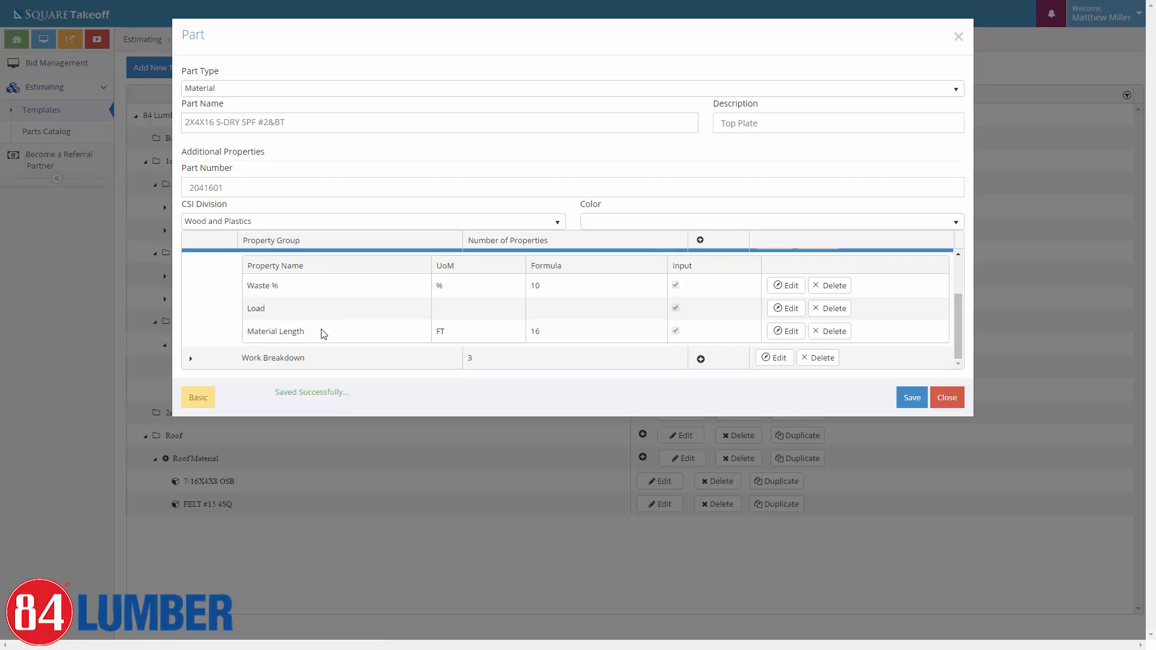
# - Add a Text property named # of Plates to the Variables group, with 2 as its formula
pyautogui.scroll(2, 692, 324)
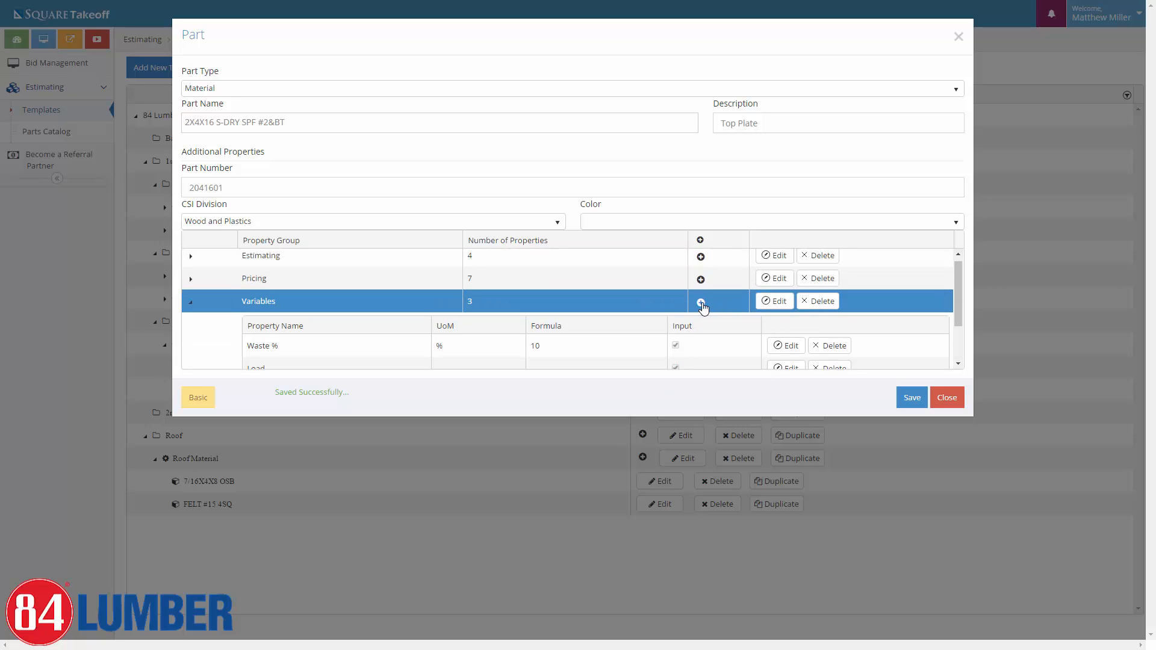
pyautogui.click(701, 303)
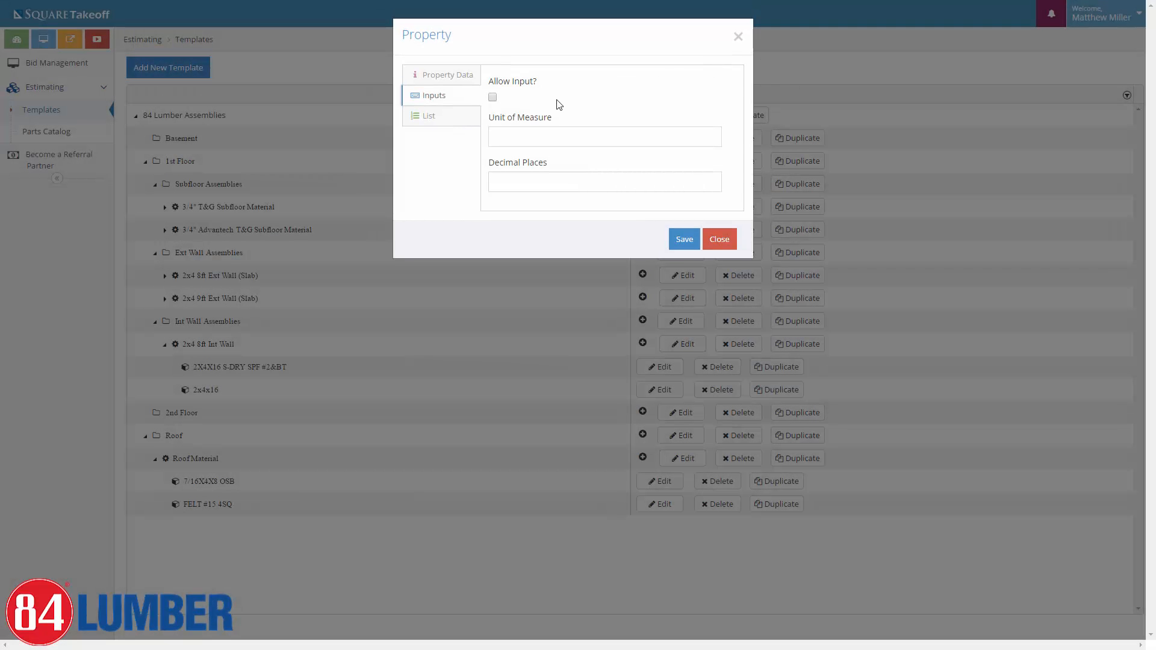
pyautogui.click(464, 85)
pyautogui.click(500, 101)
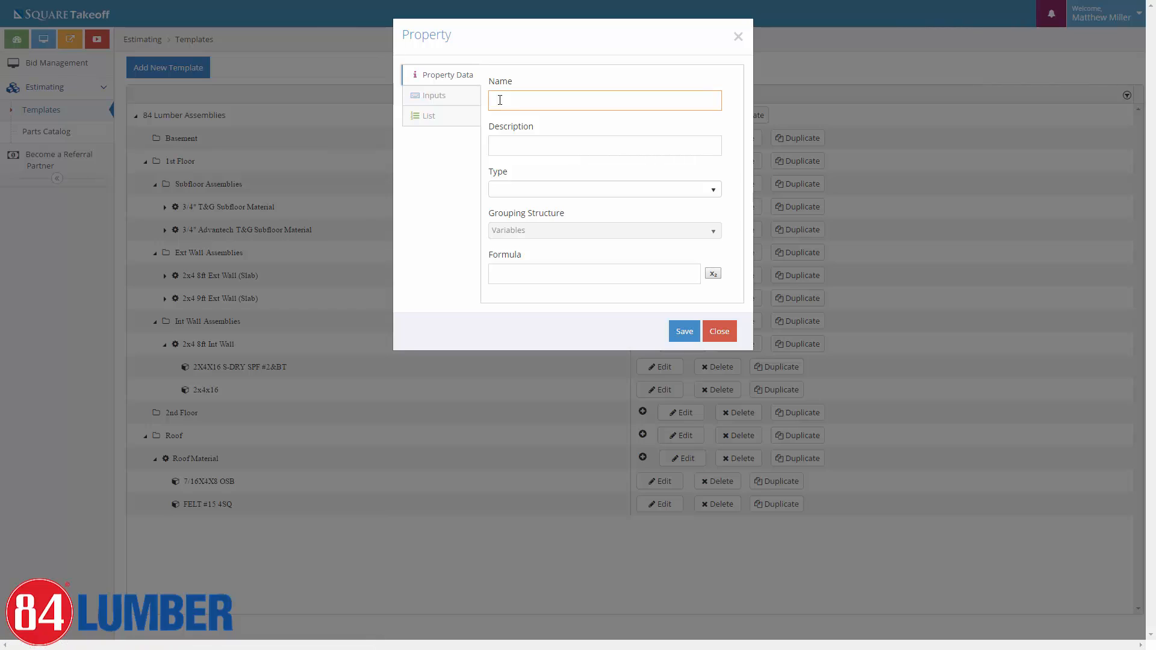
pyautogui.write('# of Plates')
pyautogui.click(577, 189)
pyautogui.click(508, 299)
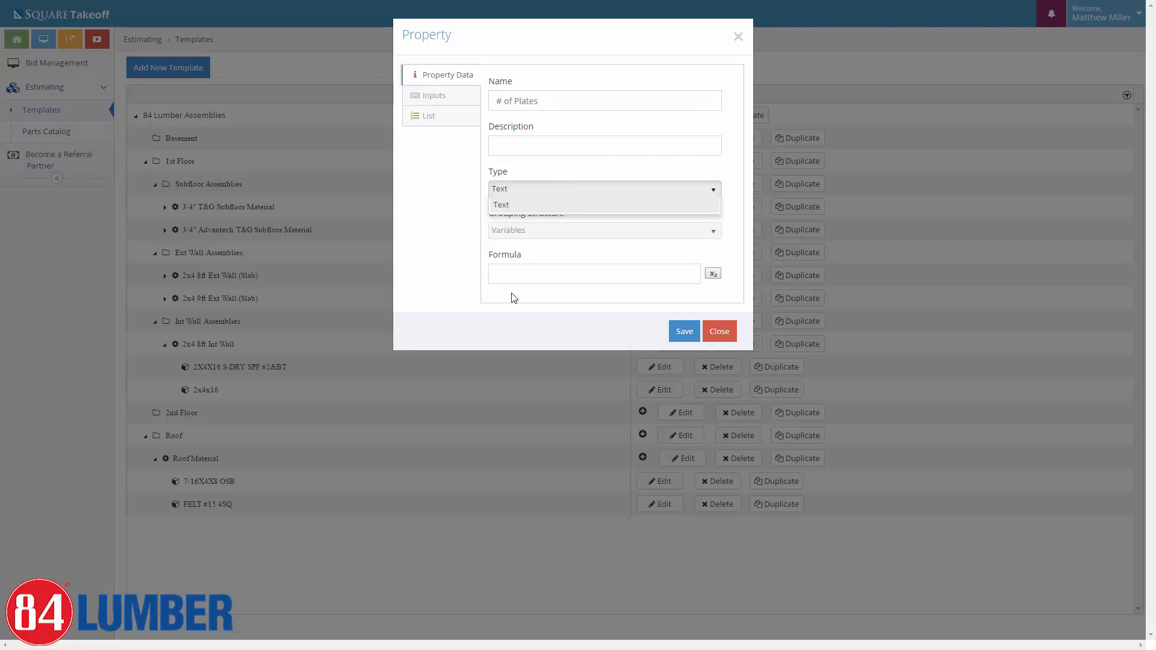
pyautogui.click(524, 270)
pyautogui.write('2')
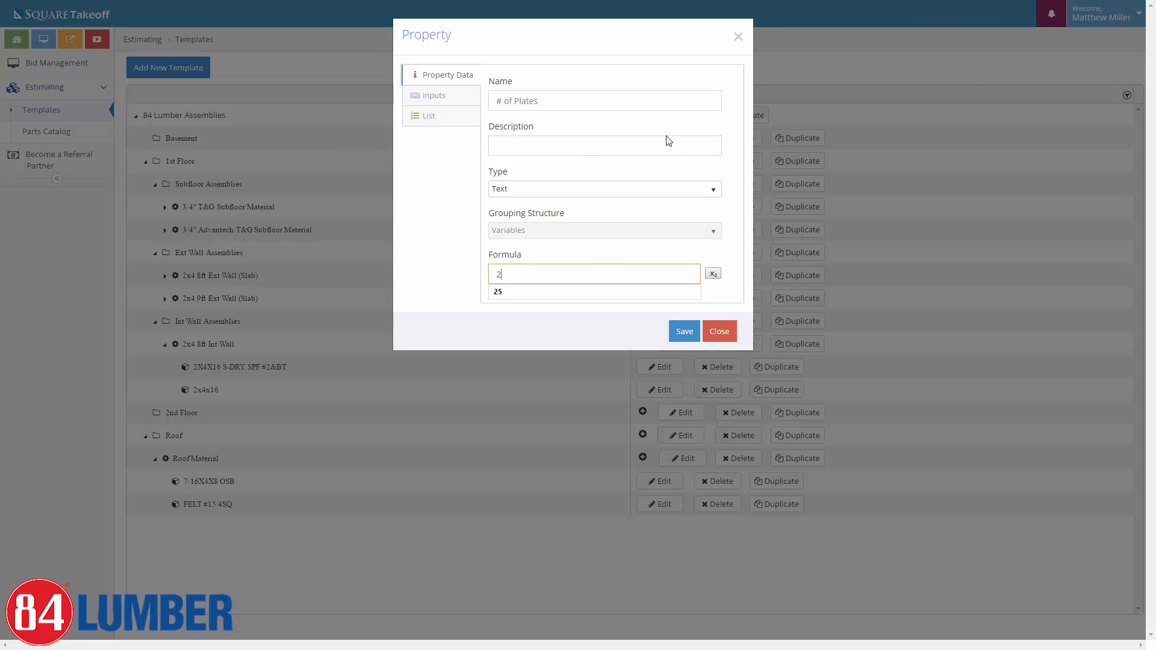
pyautogui.click(443, 246)
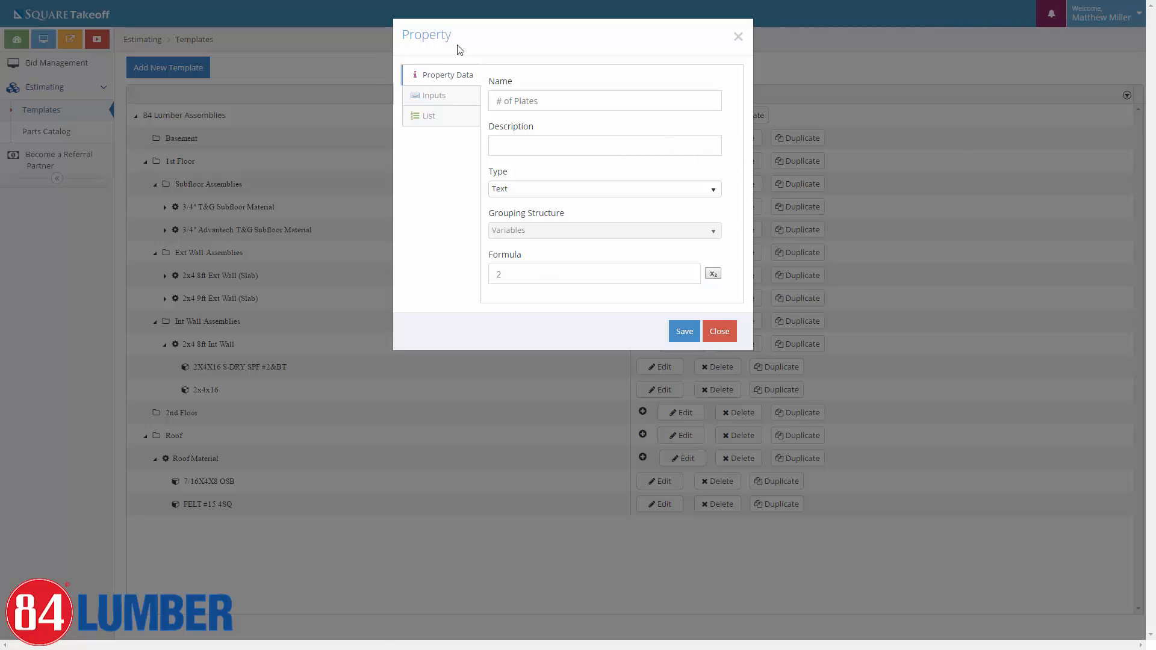
# - Allow input for the # of Plates property, set its unit of measure to EA, and save it
pyautogui.click(436, 102)
pyautogui.click(492, 98)
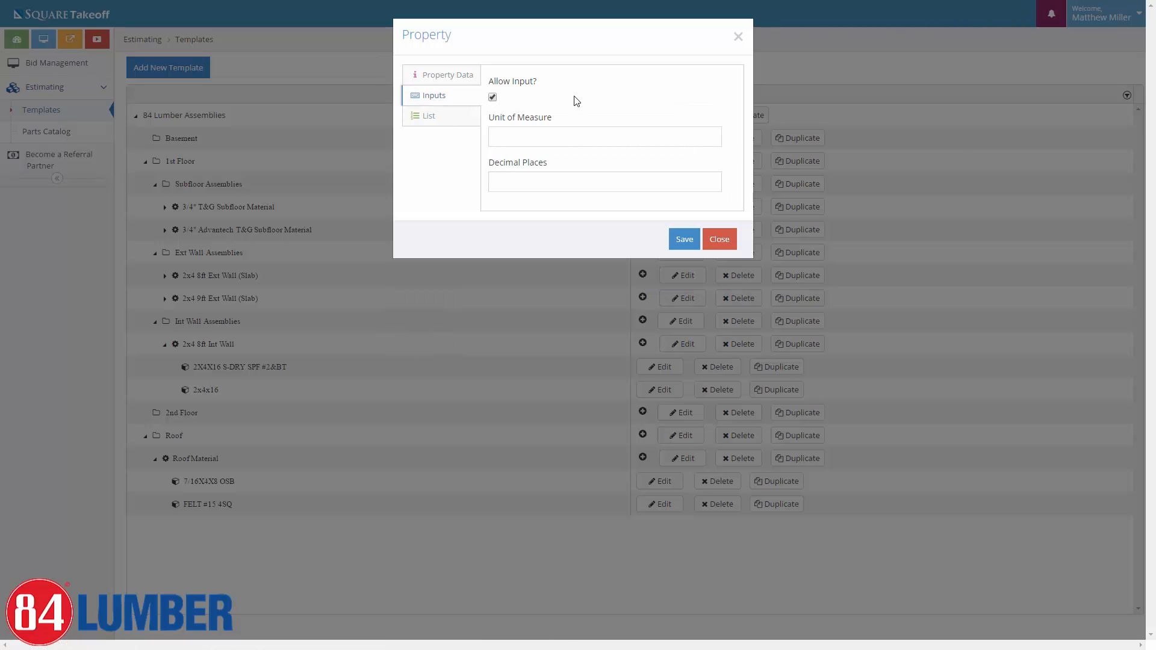
pyautogui.click(531, 138)
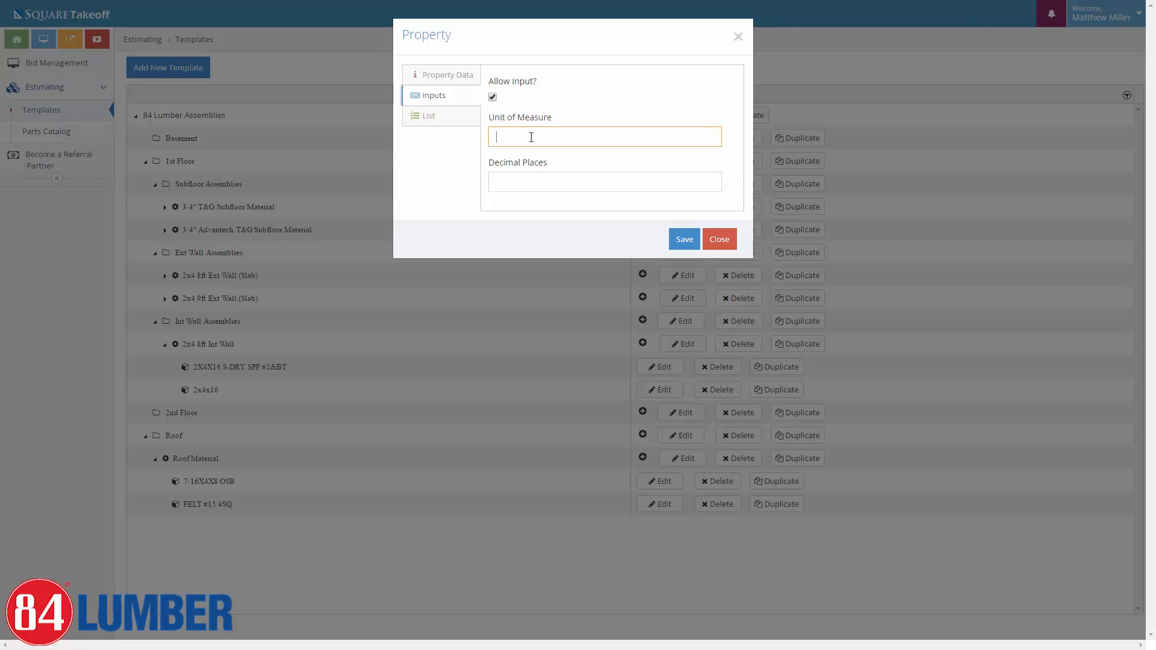
pyautogui.write('EA')
pyautogui.click(498, 155)
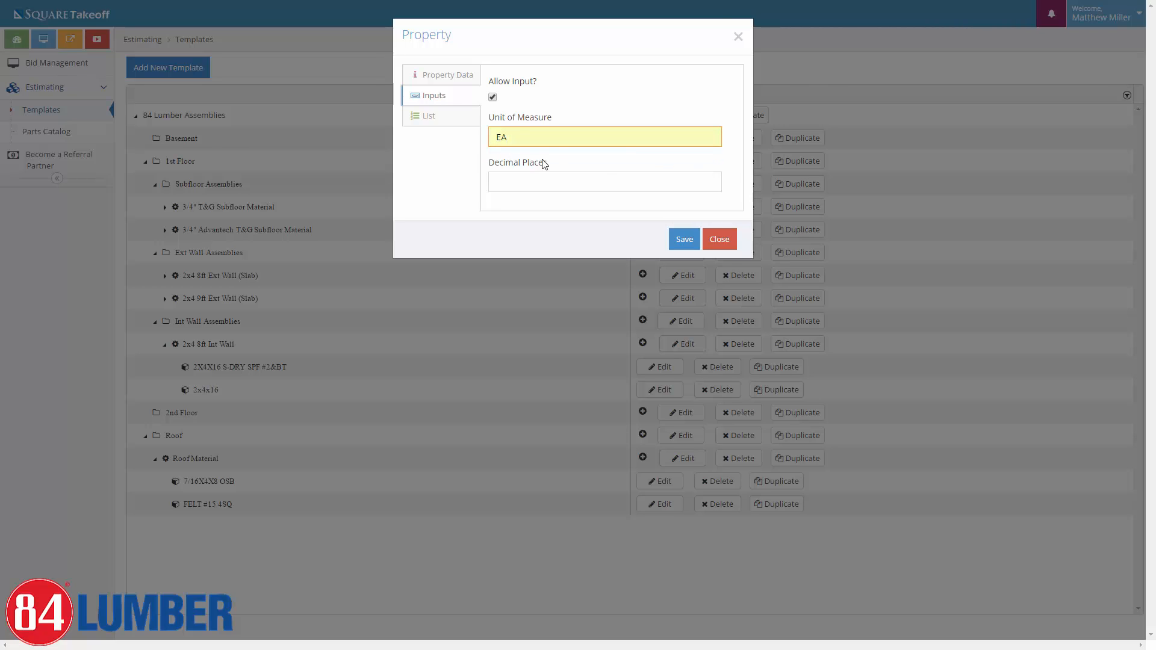
pyautogui.click(681, 249)
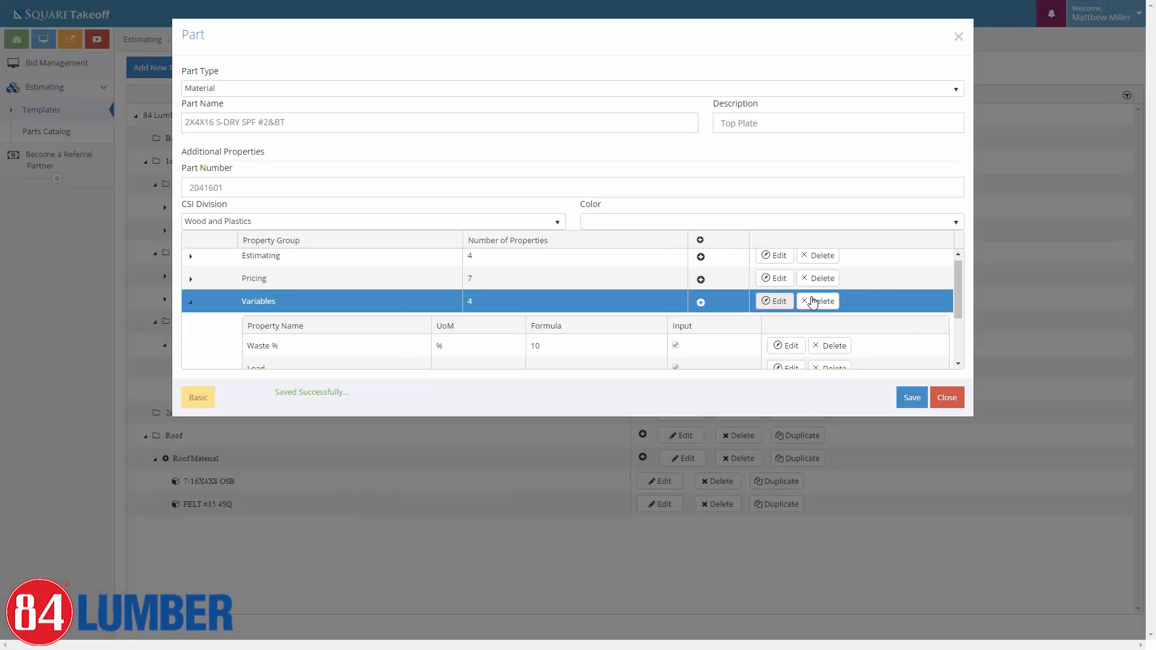
# - Review the part's variables, and open the Estimating group's Qty formula in the Formula Writer
pyautogui.scroll(-2, 260, 348)
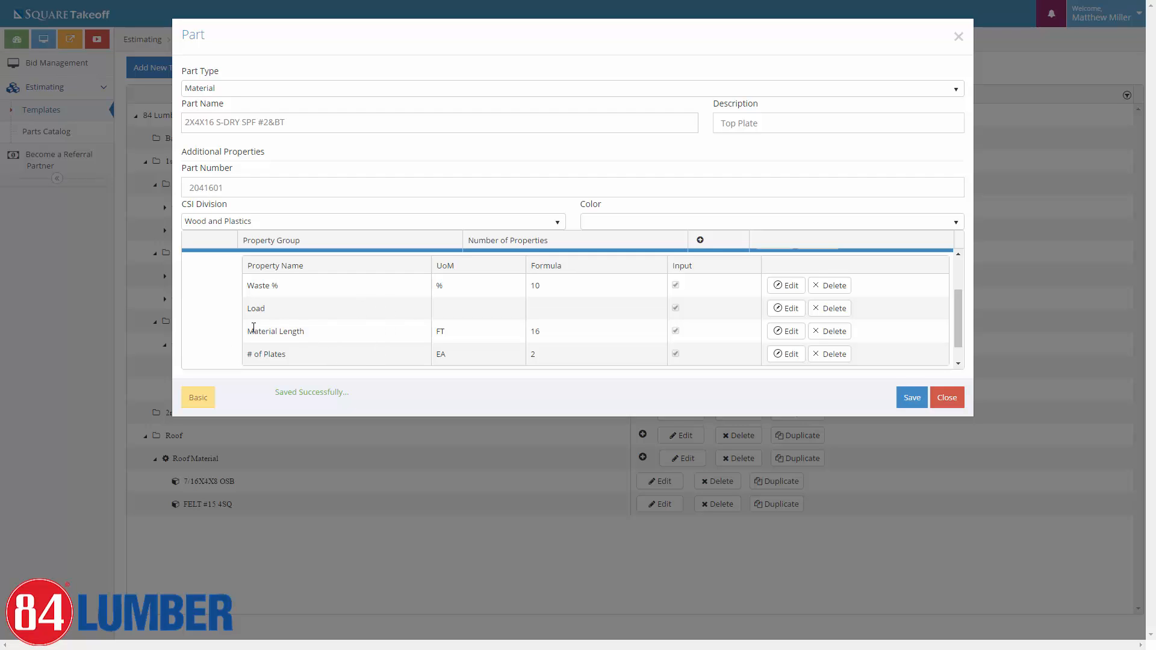
pyautogui.scroll(1, 306, 339)
pyautogui.scroll(1, 306, 339)
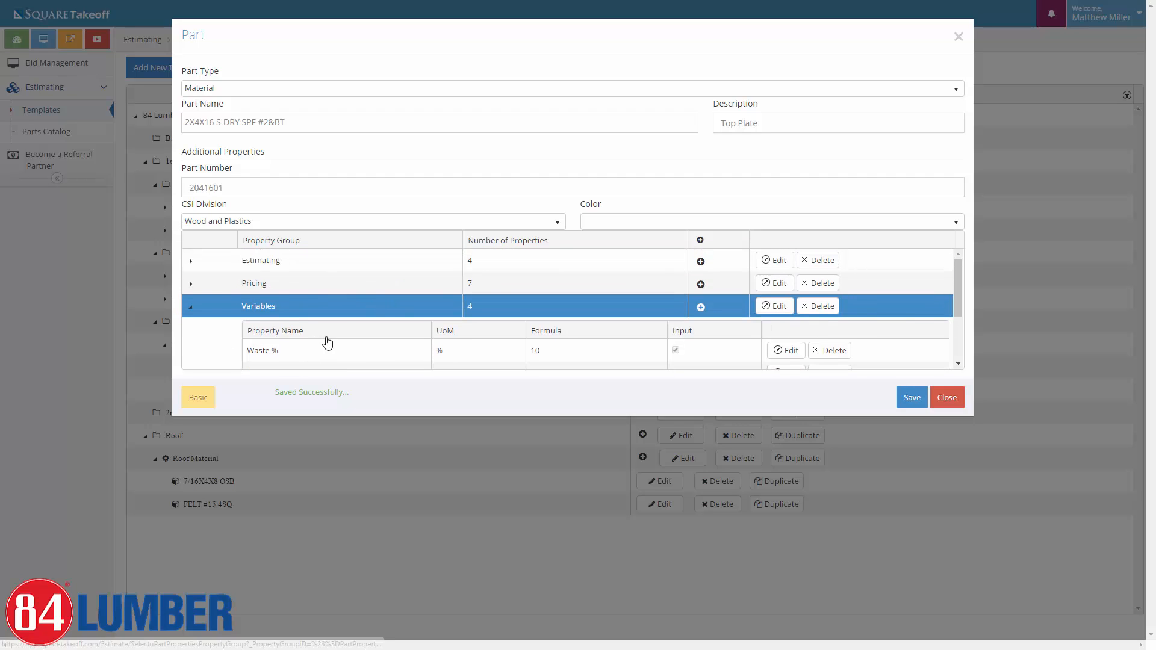
pyautogui.scroll(-2, 328, 338)
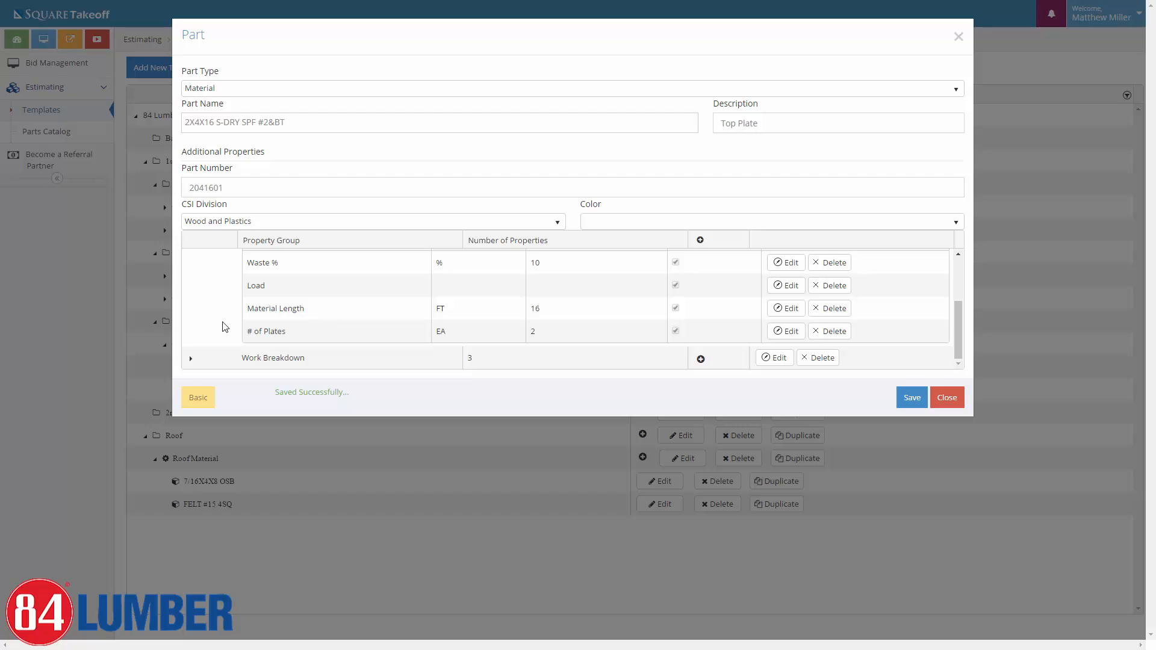
pyautogui.scroll(3, 319, 326)
pyautogui.scroll(1, 319, 325)
pyautogui.click(191, 260)
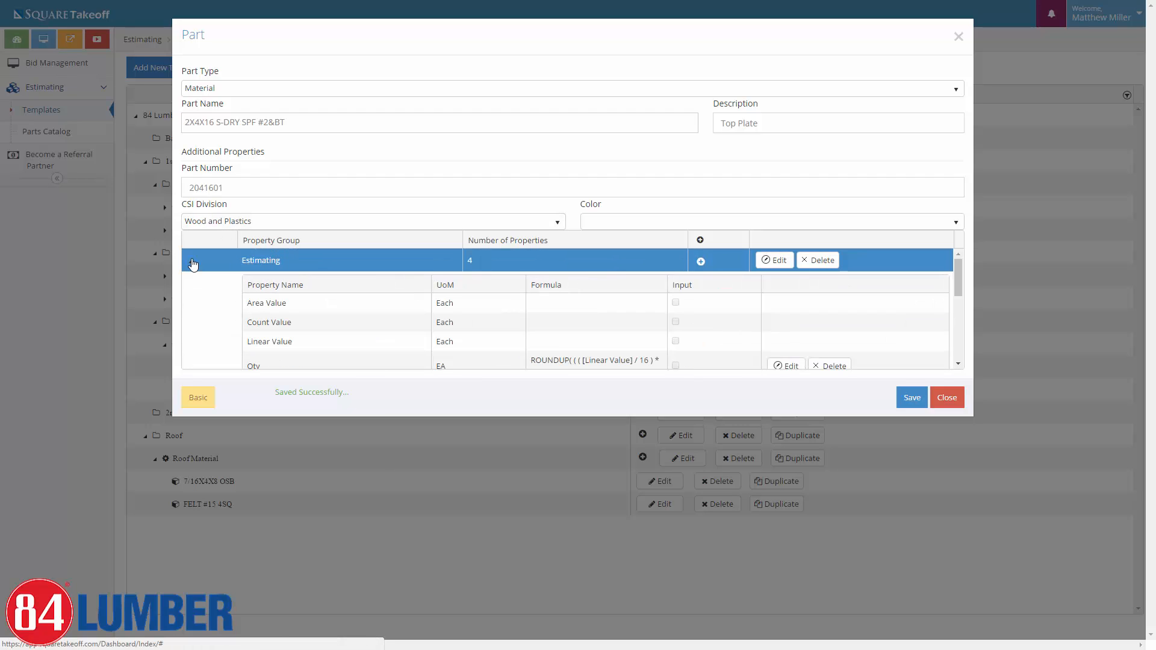
pyautogui.scroll(-1, 697, 353)
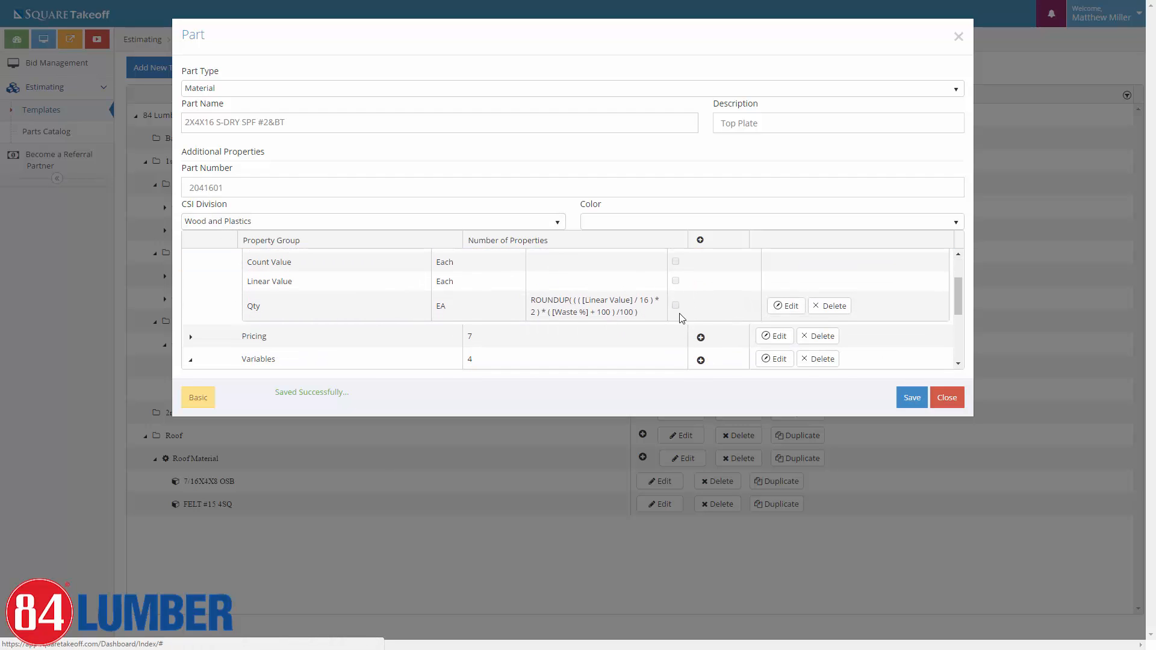
pyautogui.click(785, 306)
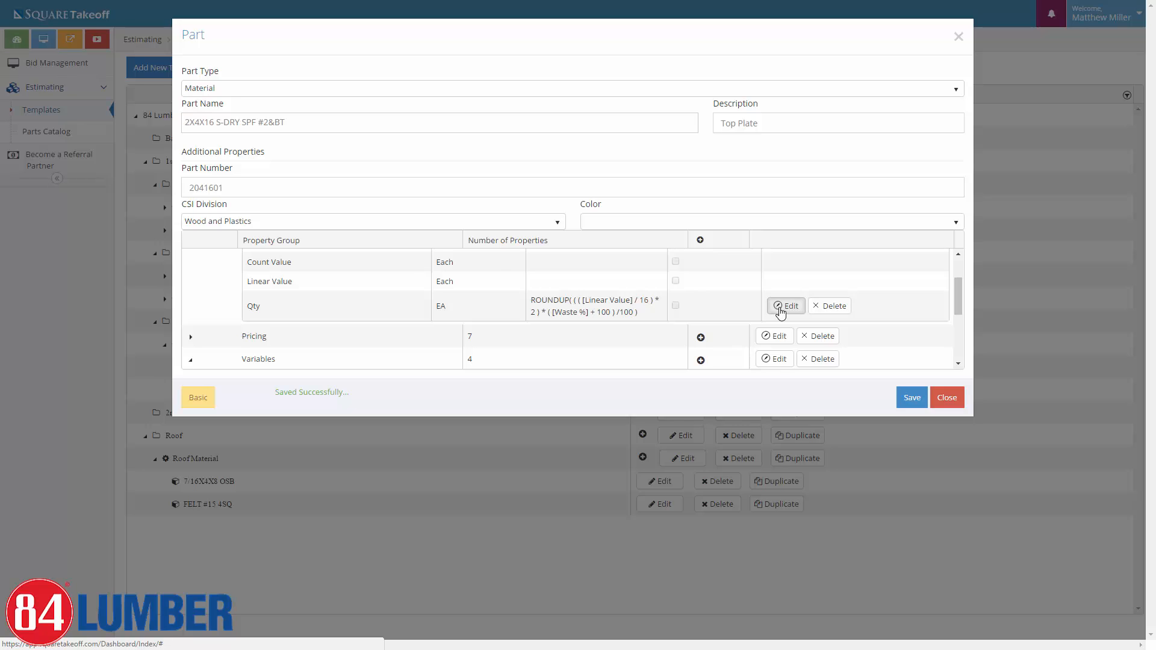
pyautogui.click(464, 76)
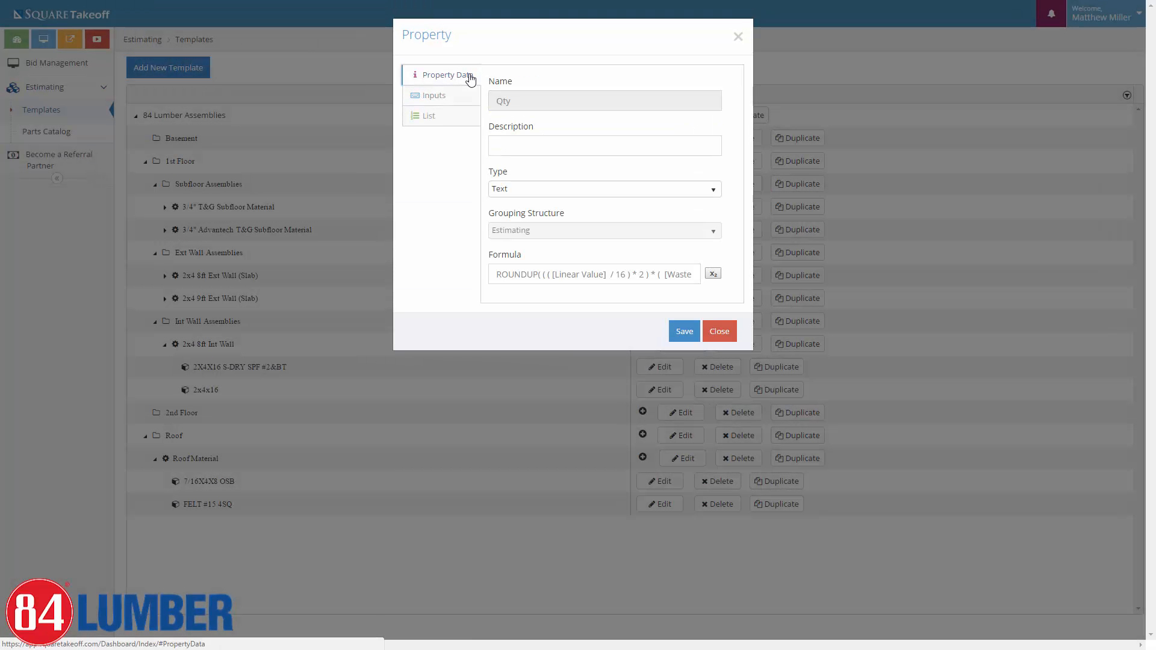
pyautogui.click(713, 275)
# - Start a second formula two lines below the existing Qty formula, dividing [Linear Value] by [Material Length]
pyautogui.click(545, 88)
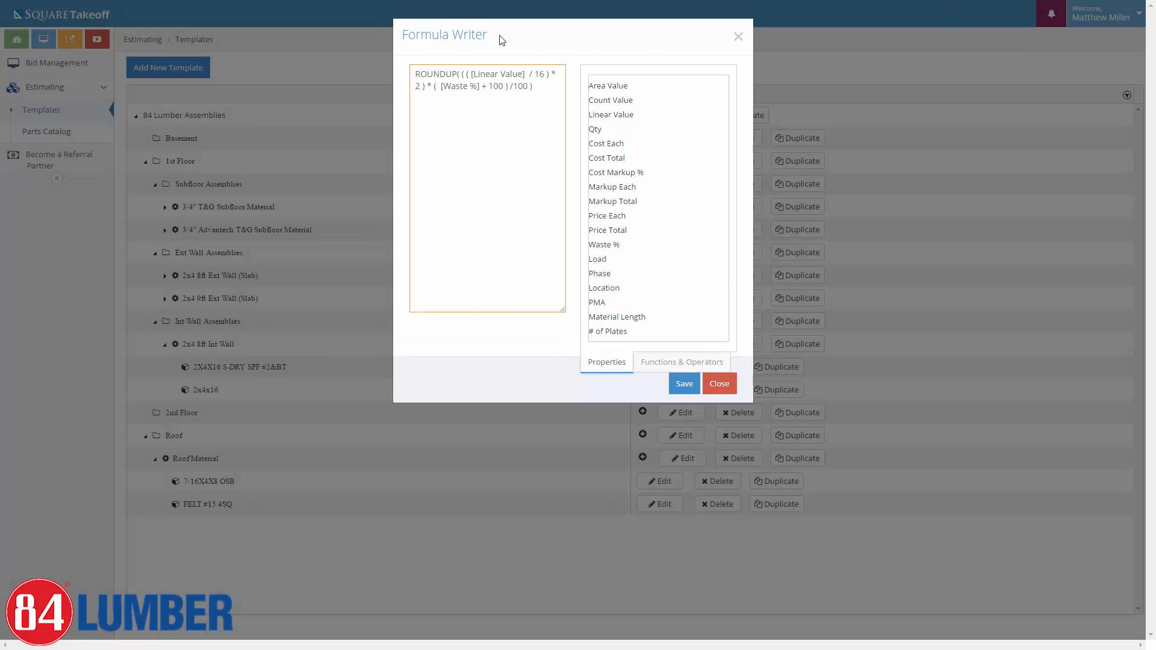
pyautogui.press('Return')
pyautogui.press('Return')
pyautogui.click(668, 363)
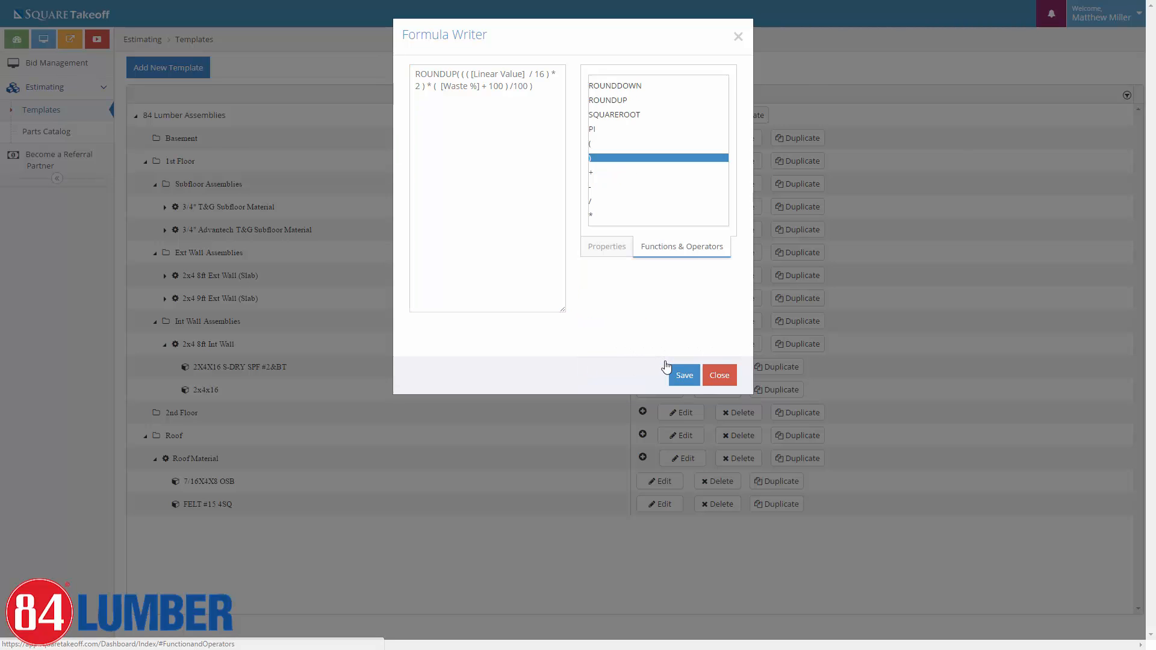
pyautogui.click(607, 248)
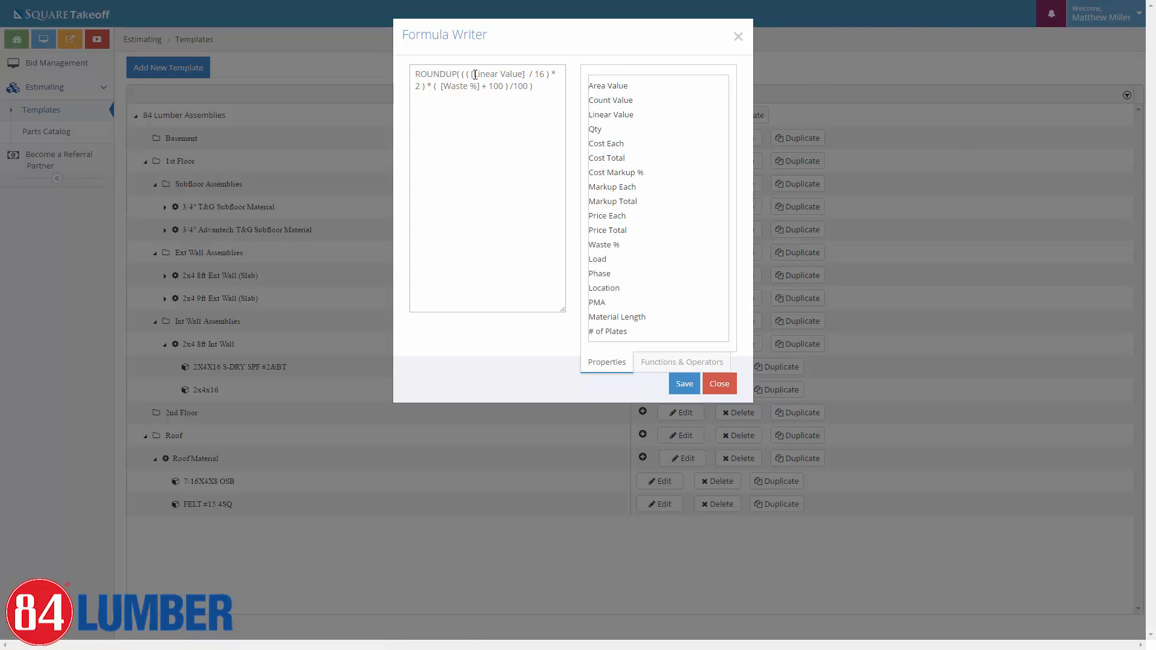
pyautogui.doubleClick(619, 115)
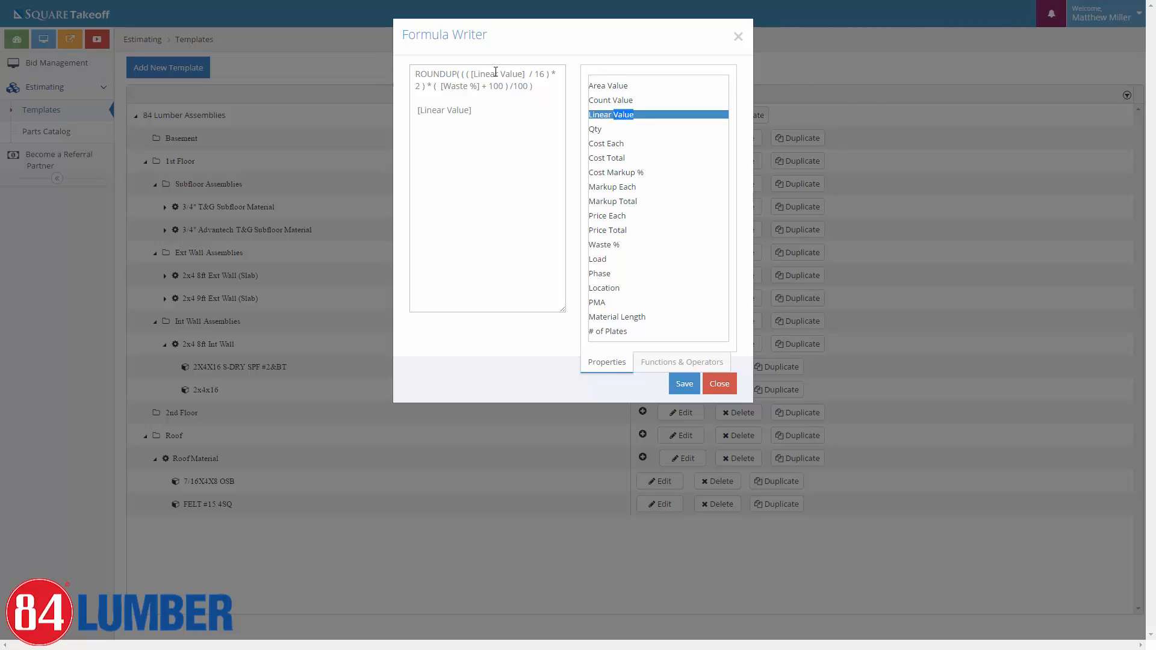
pyautogui.click(483, 112)
pyautogui.write('/')
pyautogui.doubleClick(635, 321)
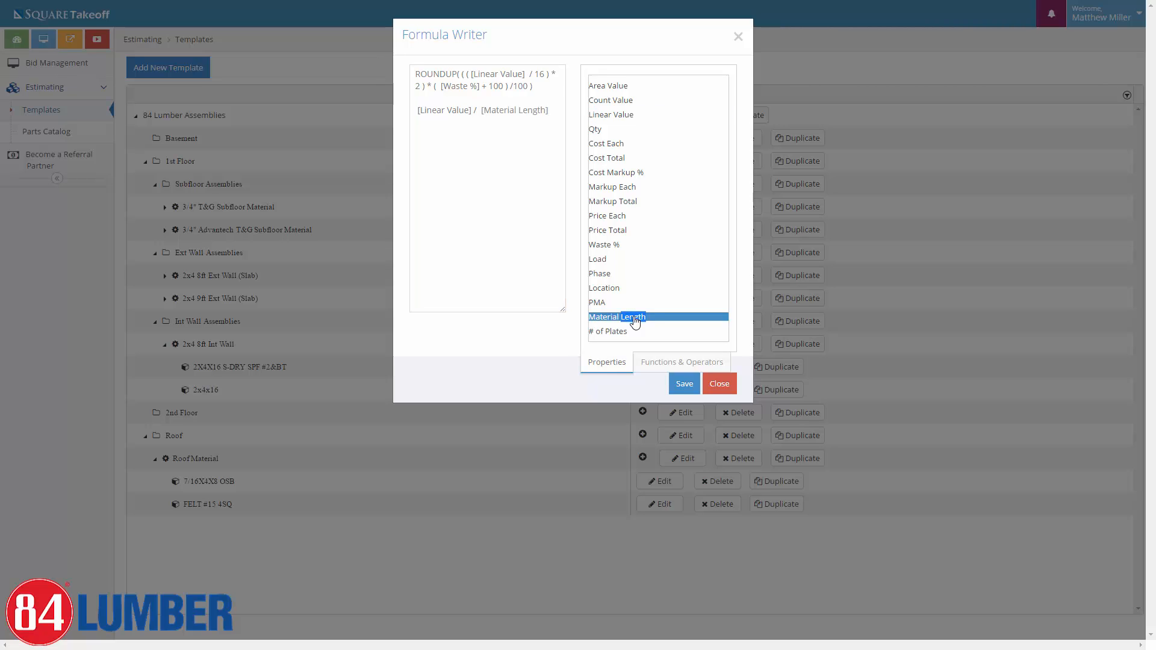
# - Enclose the new division in parentheses and multiply it by [# of Plates]
pyautogui.click(553, 114)
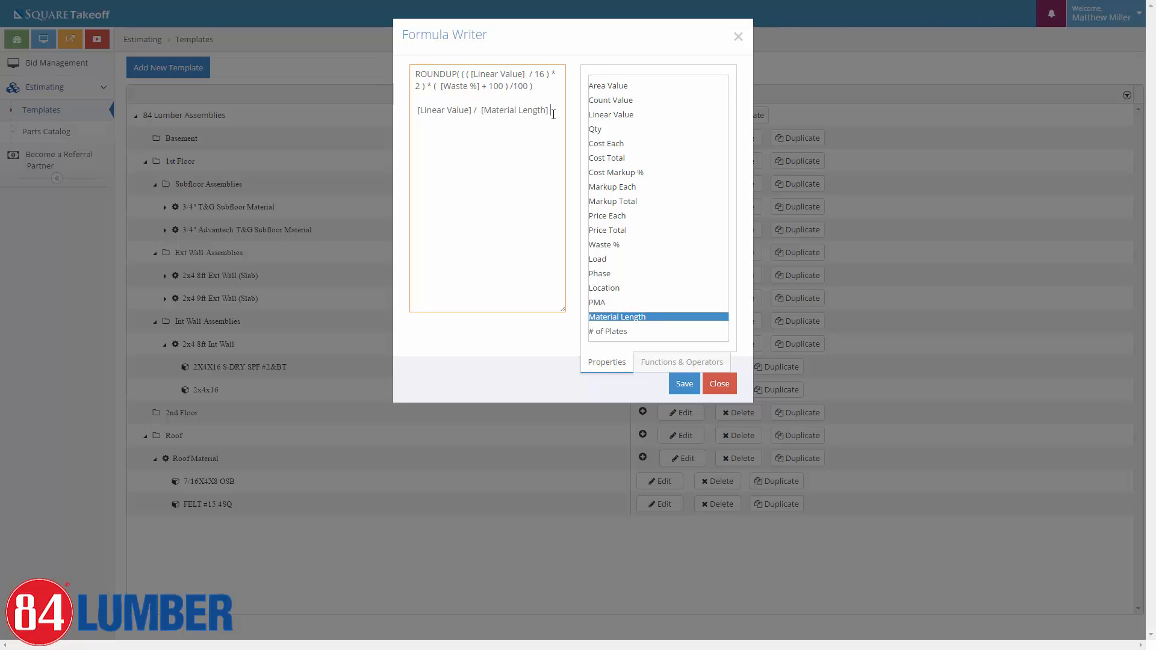
pyautogui.write(')  ')
pyautogui.write('(')
pyautogui.click(564, 111)
pyautogui.doubleClick(601, 332)
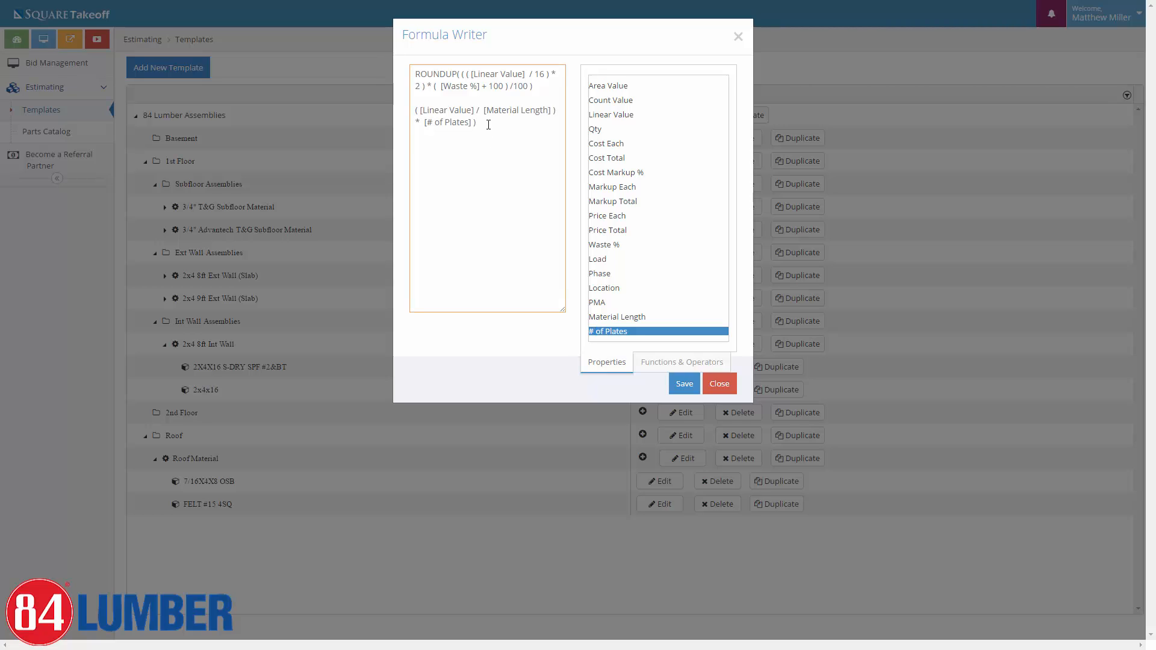
# - Enclose the plate calculation in an outer pair of parentheses and multiply it by ( [Waste %] + 100 ) / 100
pyautogui.click(412, 110)
pyautogui.write('( ')
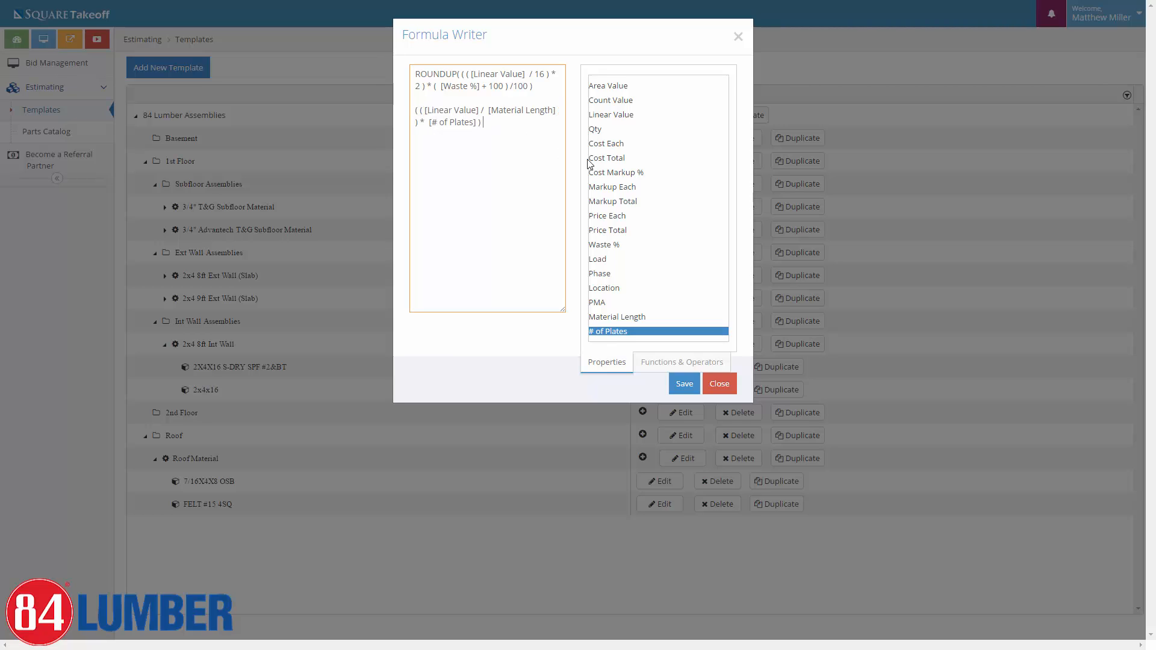
pyautogui.write('* (')
pyautogui.doubleClick(610, 247)
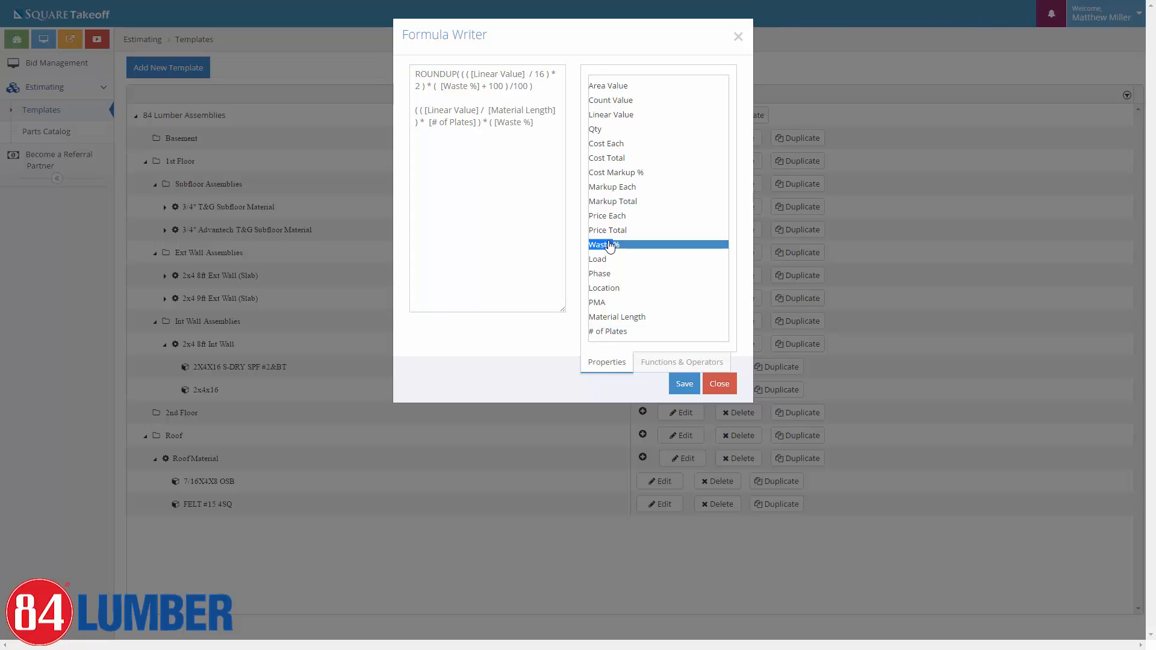
pyautogui.click(550, 130)
pyautogui.write('+ 100')
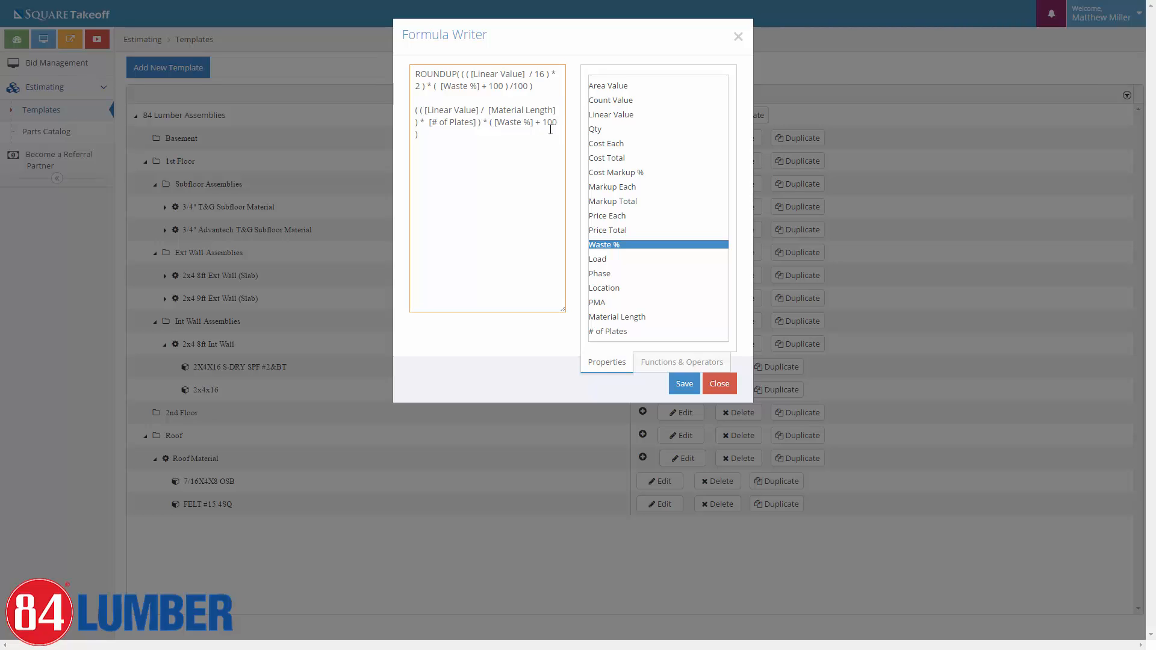
pyautogui.write(' )')
pyautogui.write(' / 100')
# - Wrap the entire new formula in a ROUNDUP function with its own opening and closing parentheses
pyautogui.write(' )')
pyautogui.write('(')
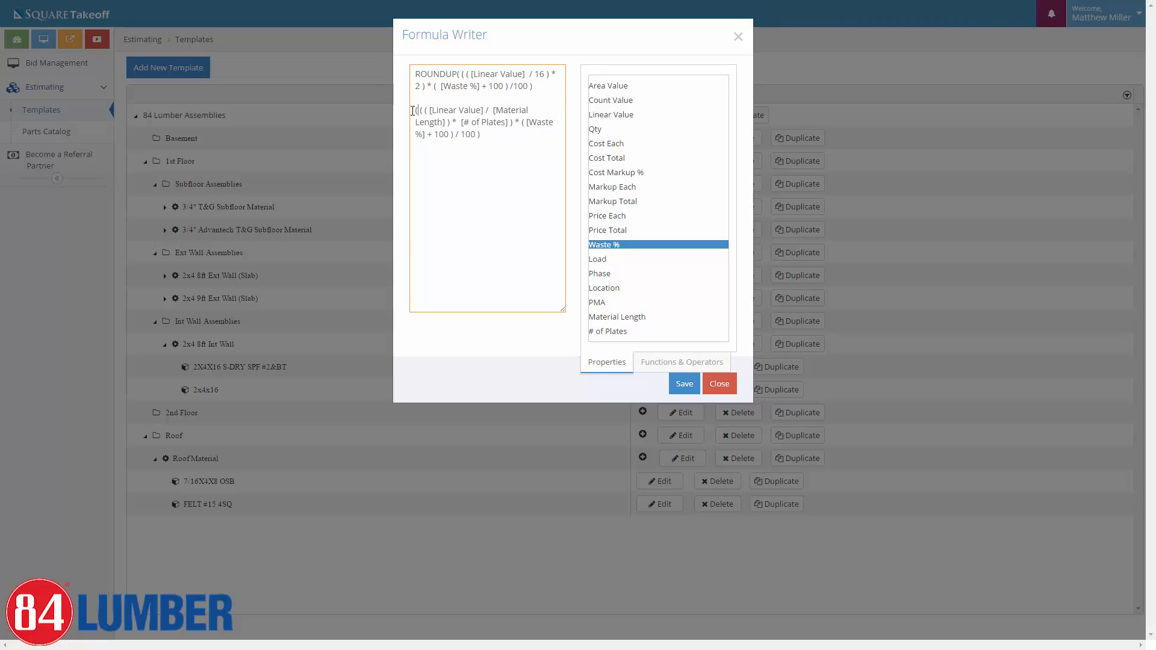
pyautogui.write(' ROUNDUP')
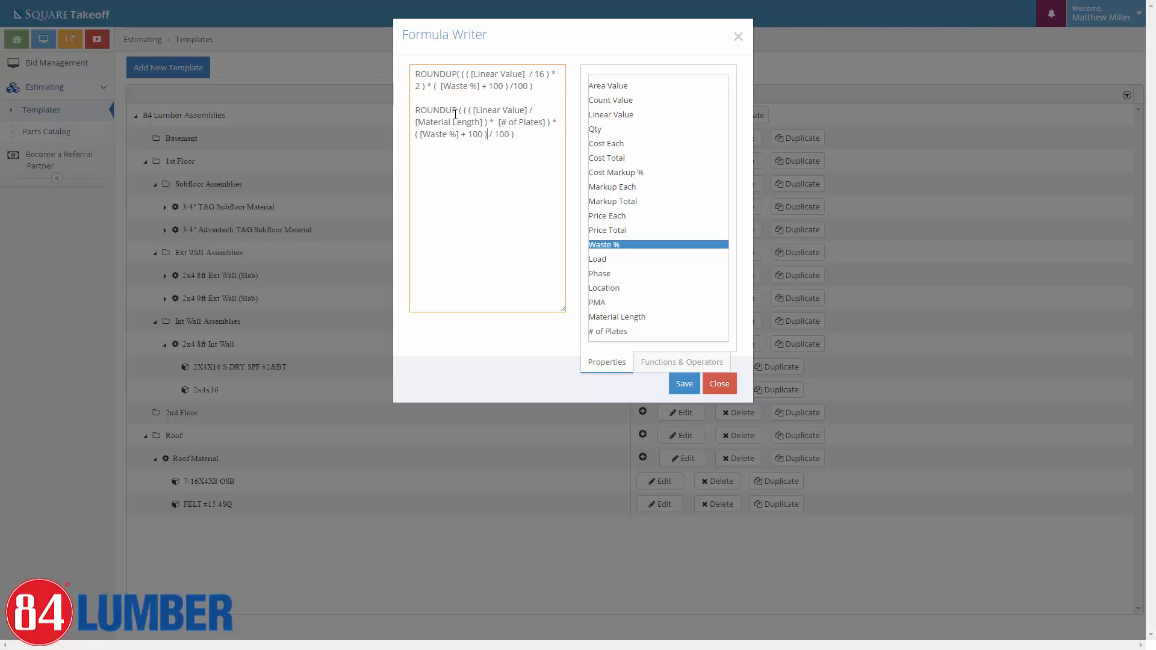
# - Delete the old ROUNDUP formula above the new one, and save the formula and the Qty property
pyautogui.moveTo(416, 110); pyautogui.dragTo(406, 68)
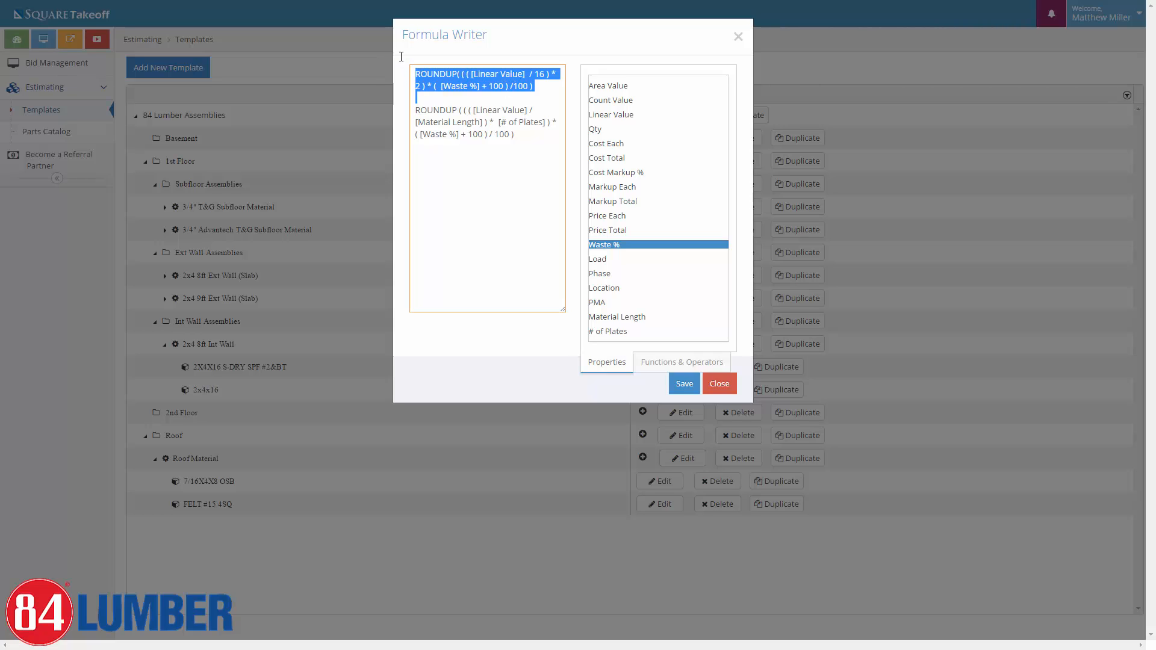
pyautogui.press('Delete')
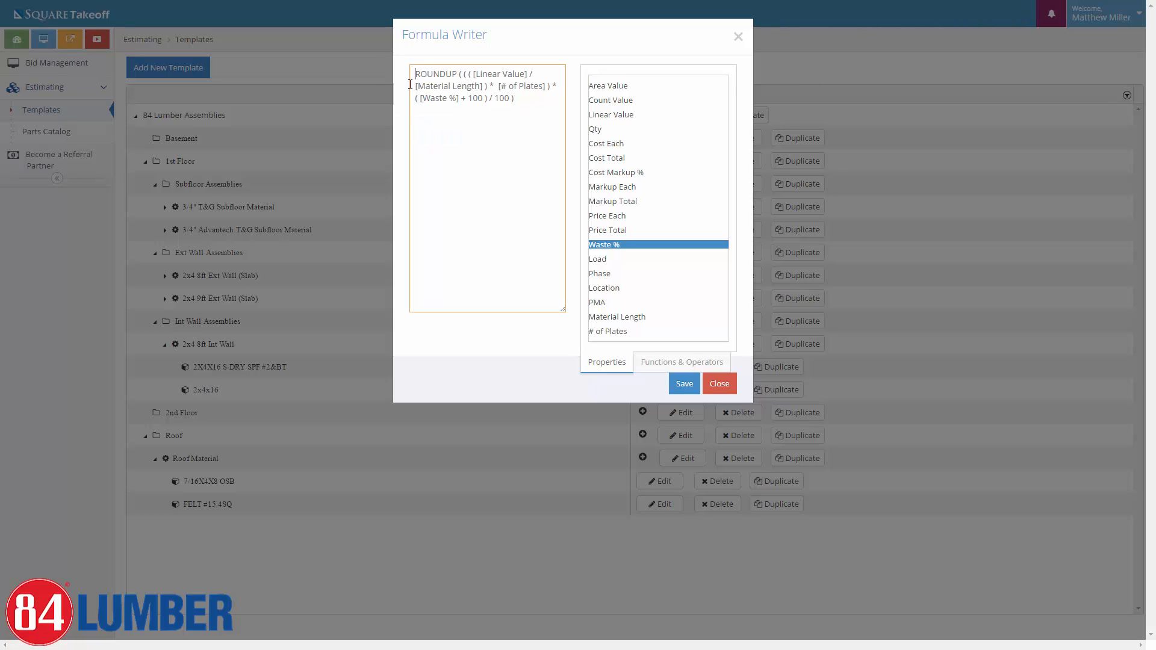
pyautogui.click(682, 385)
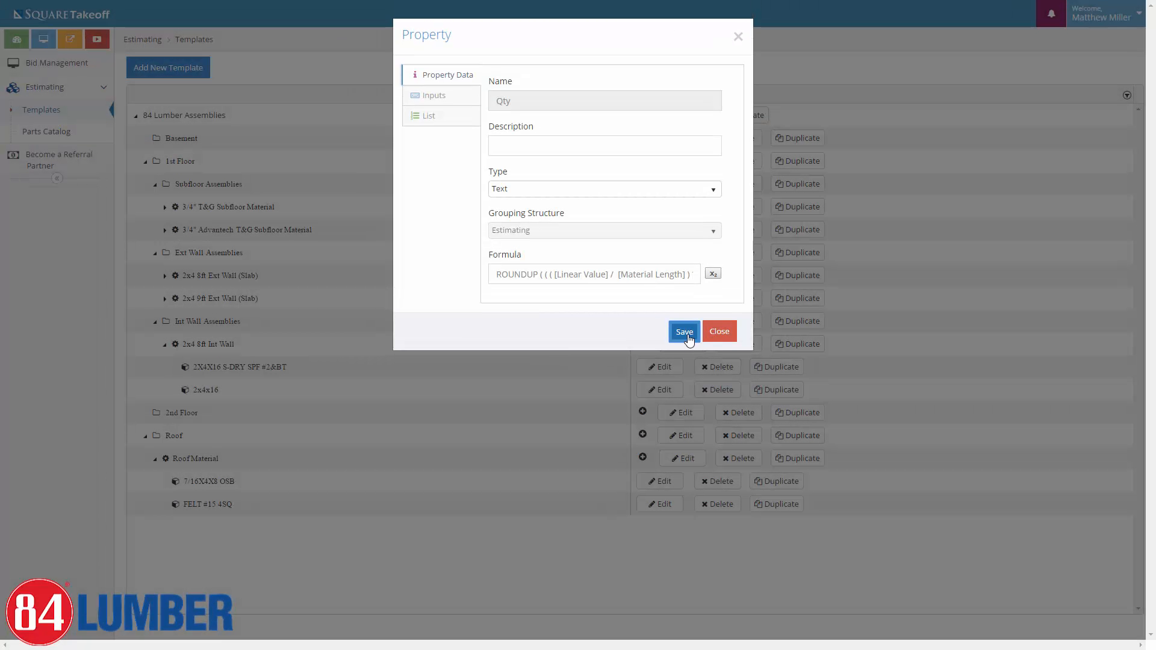
pyautogui.click(687, 335)
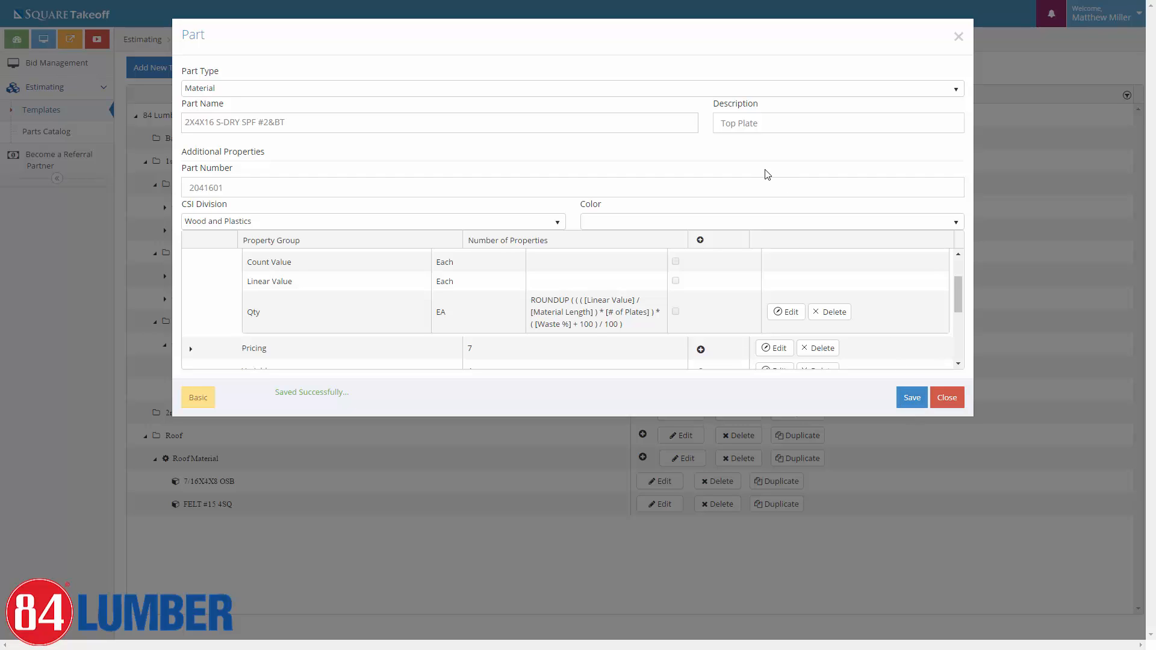
# - Change the part's description to Double Top Plate, then save and close the part
pyautogui.click(722, 124)
pyautogui.write('DOuble')
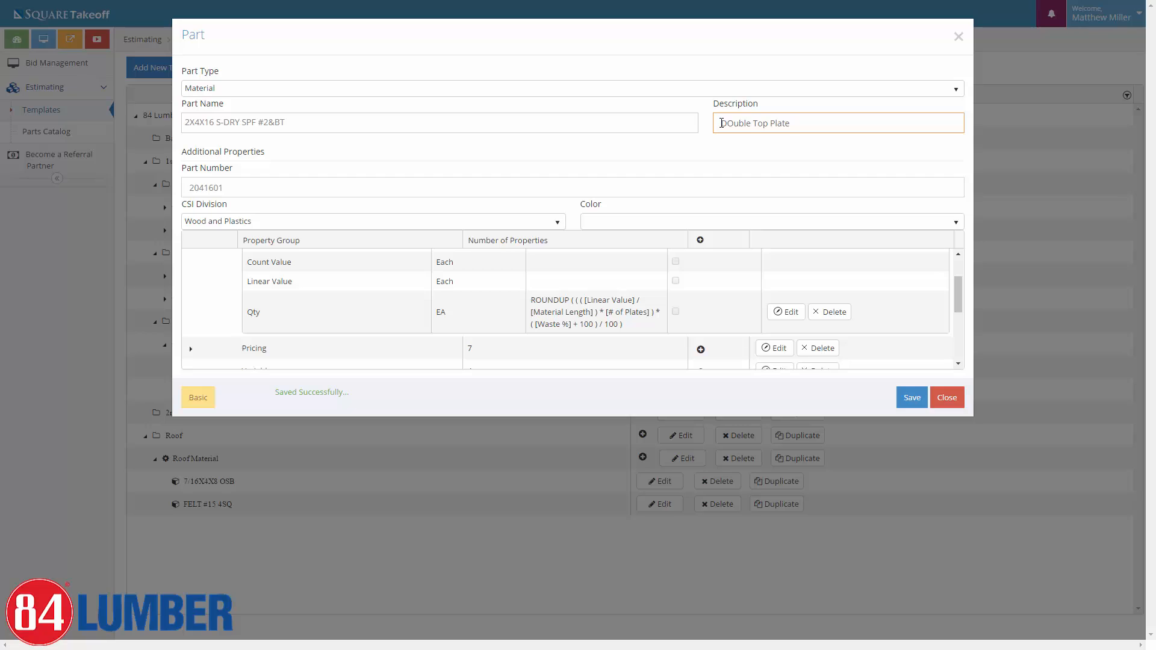
pyautogui.press('Delete')
pyautogui.press('Delete')
pyautogui.write('Do')
pyautogui.click(910, 400)
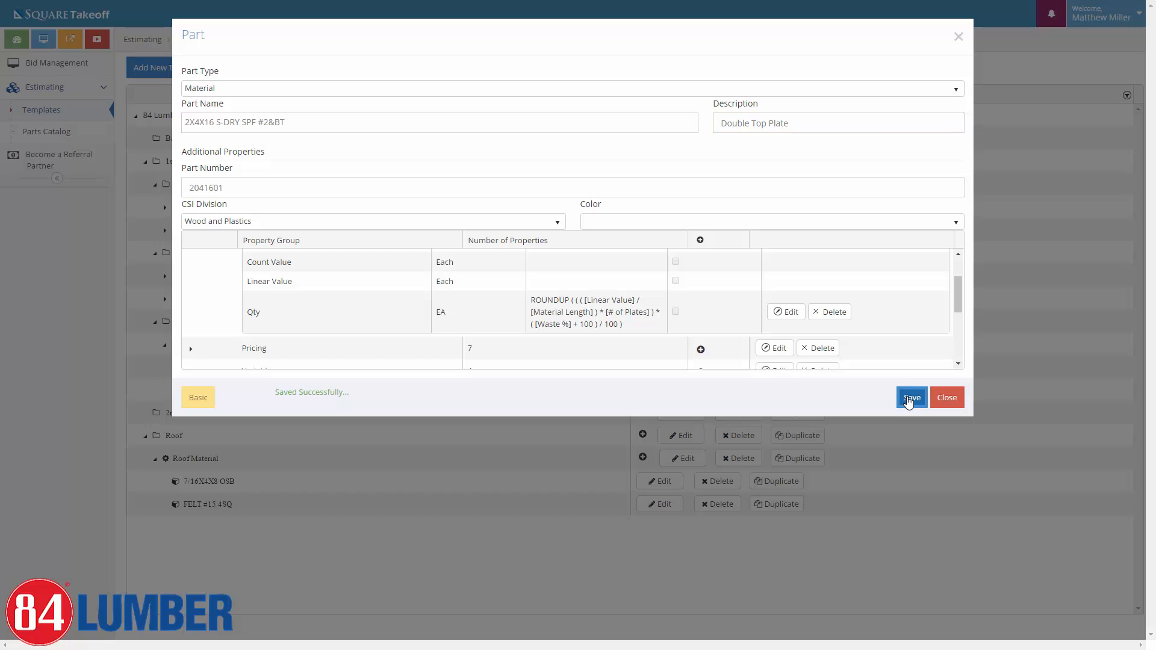
pyautogui.click(949, 401)
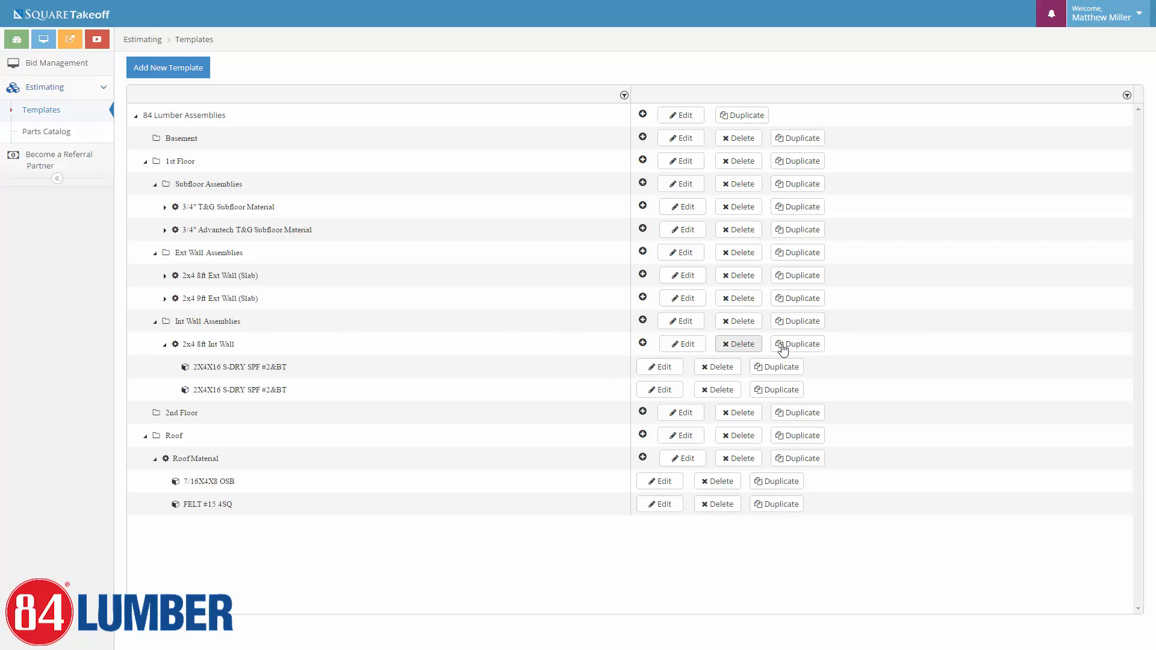
# - Duplicate the 2x4 8ft Int Wall assembly as 2x6 8ft Int Wall with the linear color DarkOrange
pyautogui.click(803, 349)
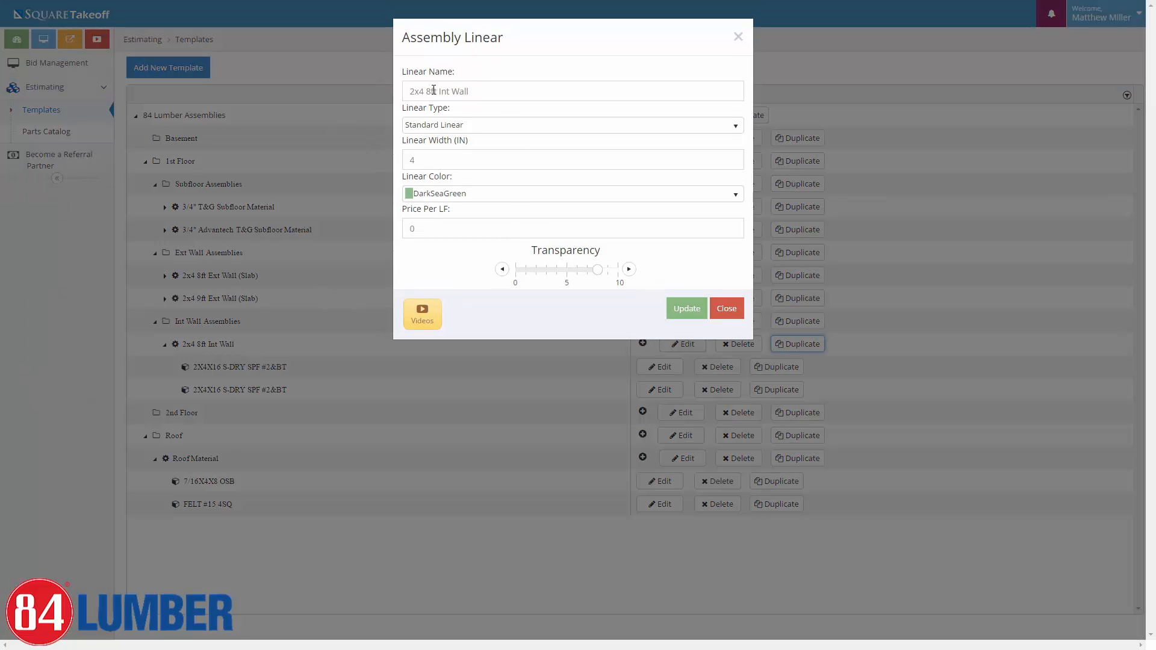
pyautogui.click(430, 91)
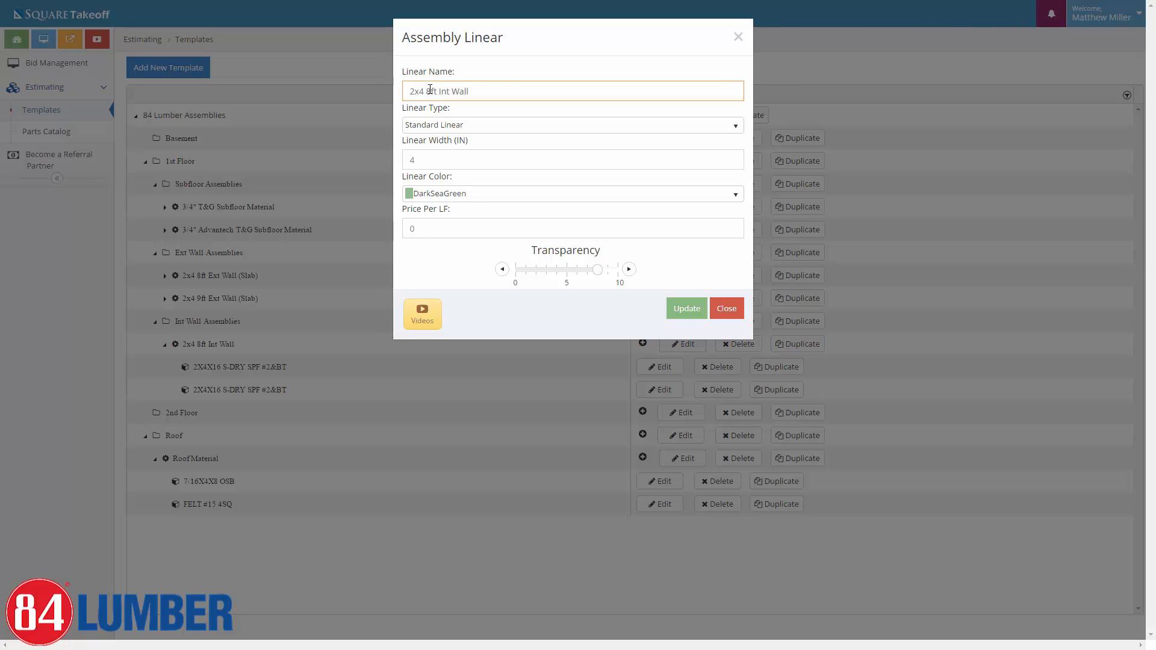
pyautogui.press('BackSpace')
pyautogui.write('6')
pyautogui.click(463, 193)
pyautogui.rightClick(459, 258)
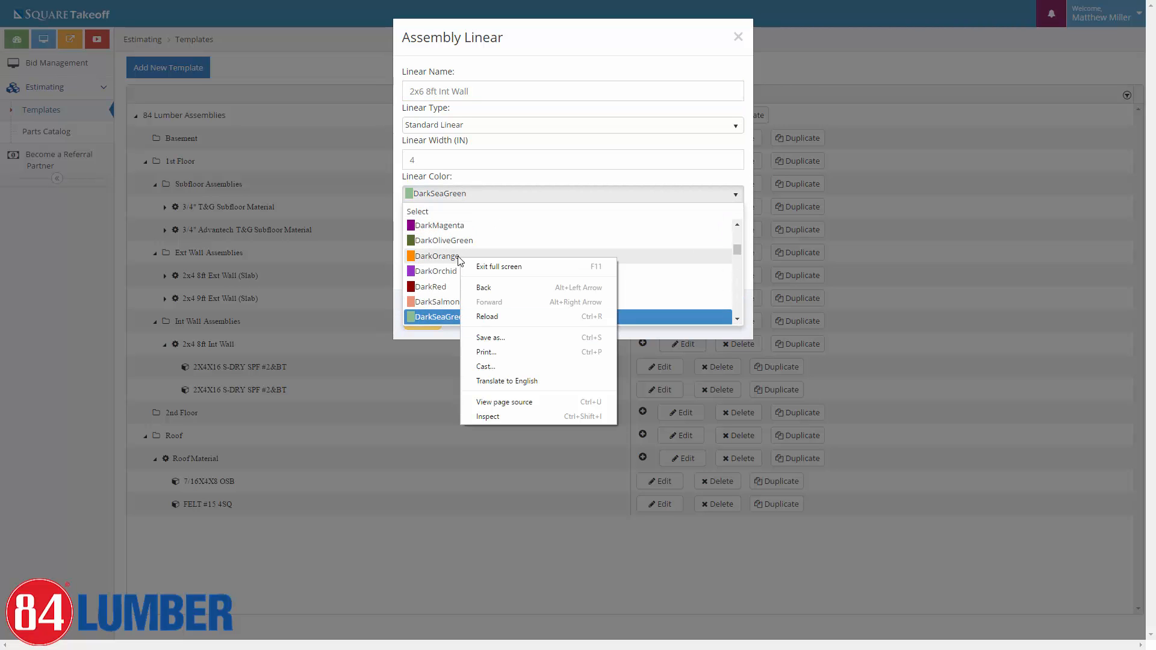
pyautogui.click(428, 254)
pyautogui.click(679, 312)
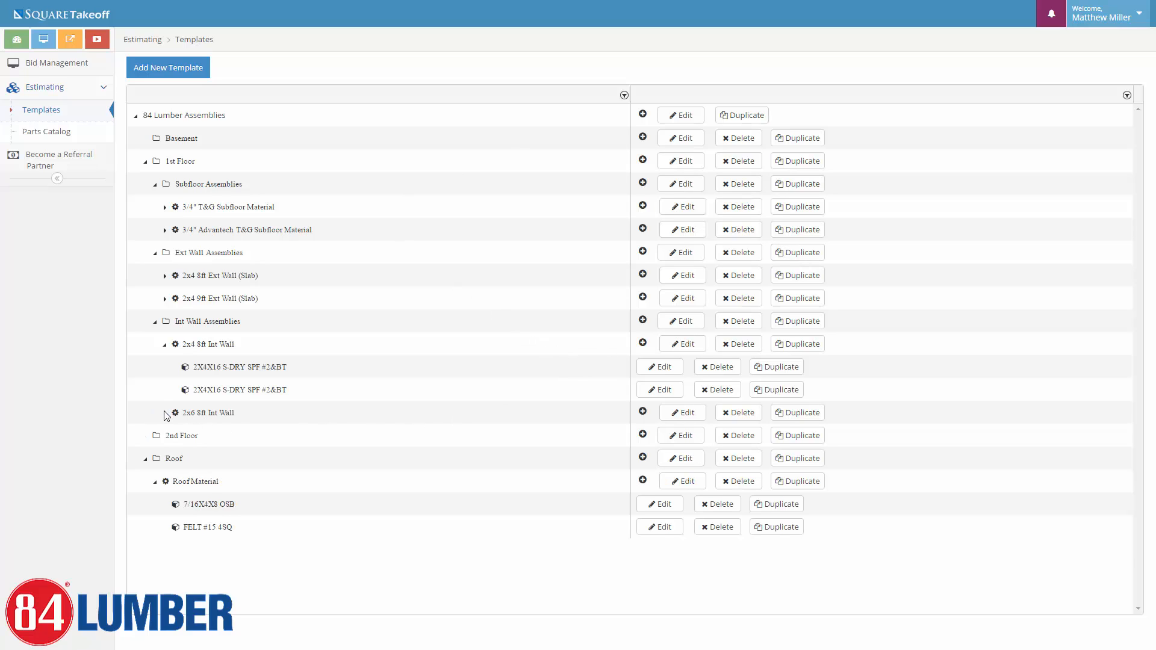
# - Rename the Standard Bottom Plates part in the 2x6 8ft Int Wall assembly as 2X6X14 S-DRY SPF #2&BT
pyautogui.click(165, 413)
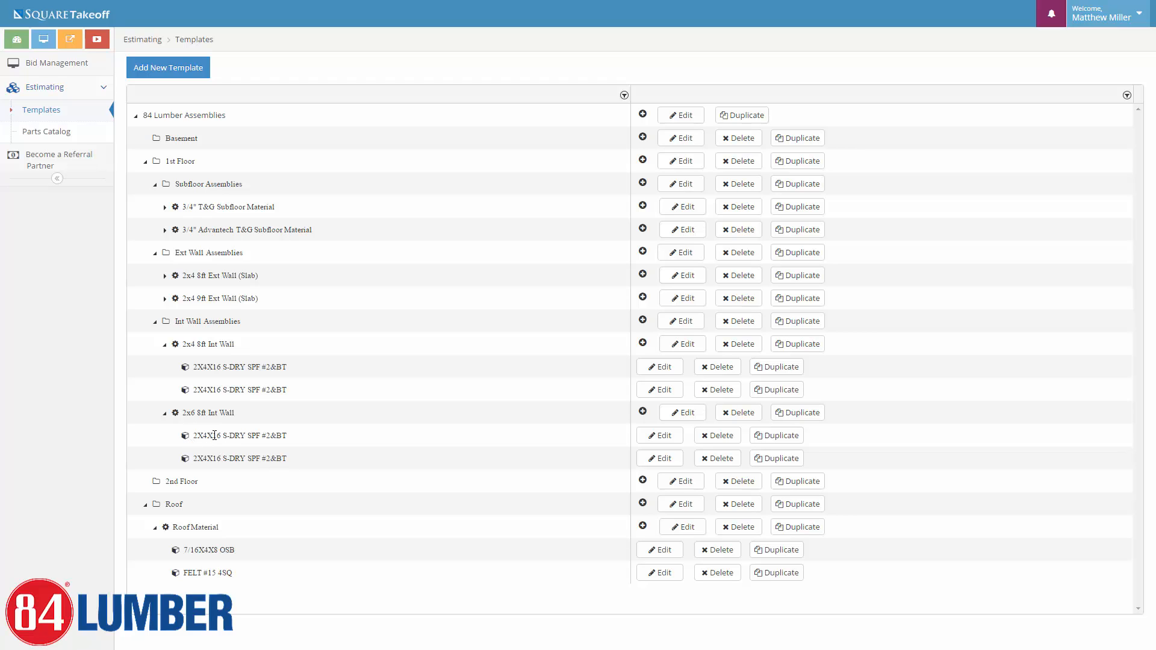
pyautogui.click(660, 435)
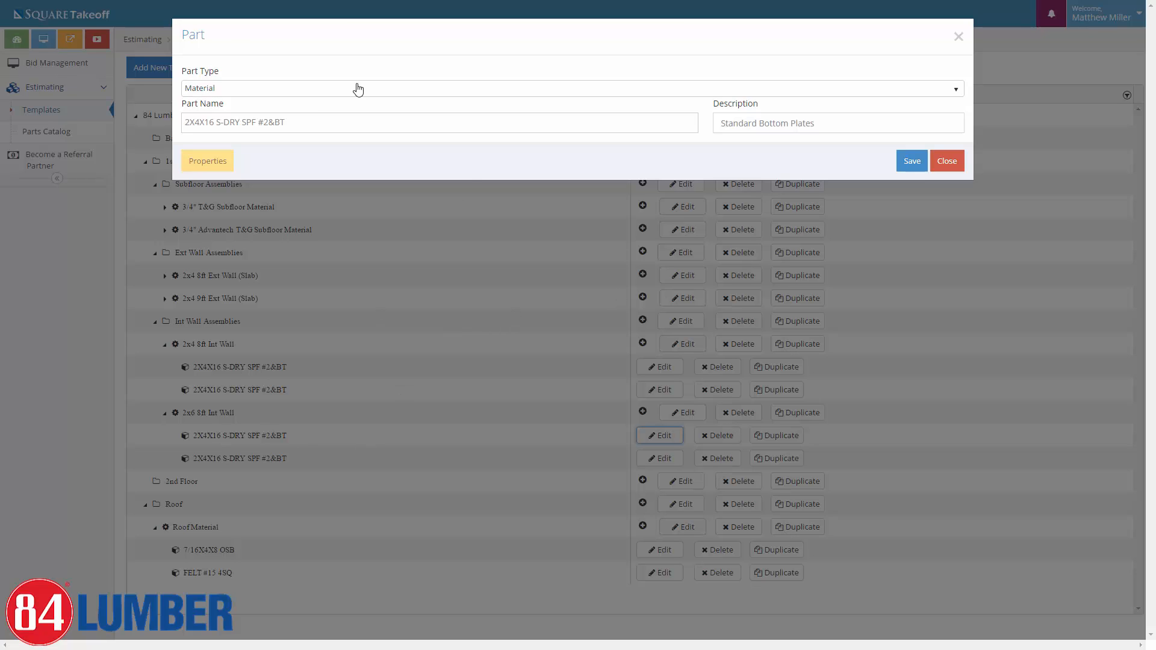
pyautogui.click(199, 121)
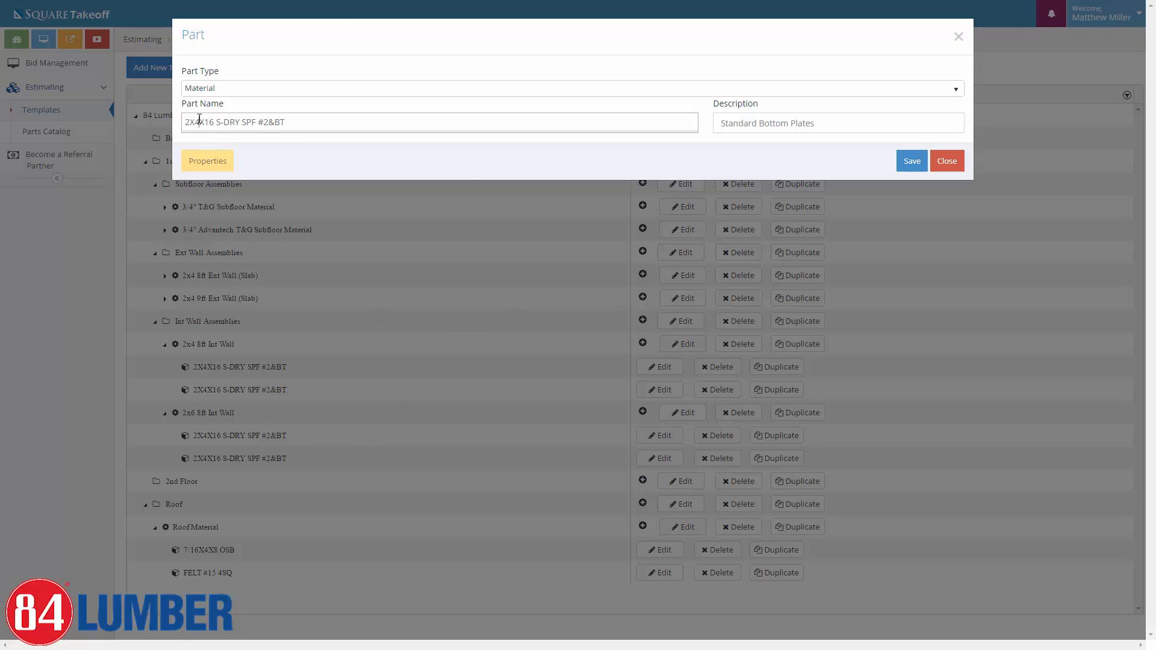
pyautogui.press('BackSpace')
pyautogui.write('6')
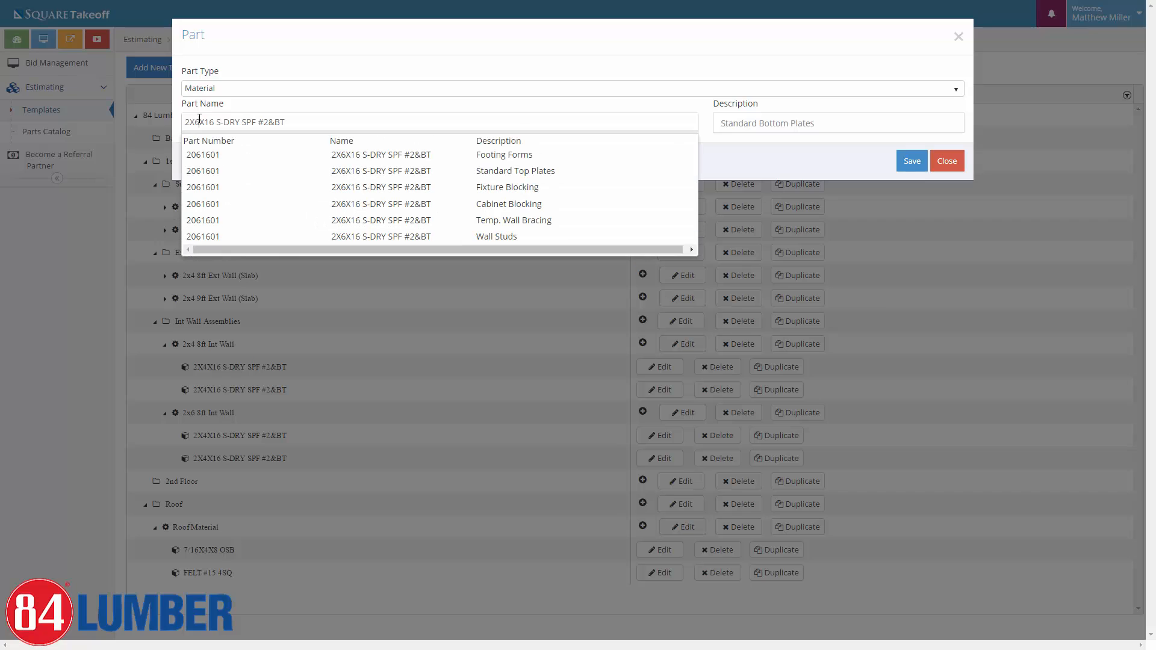
pyautogui.click(277, 46)
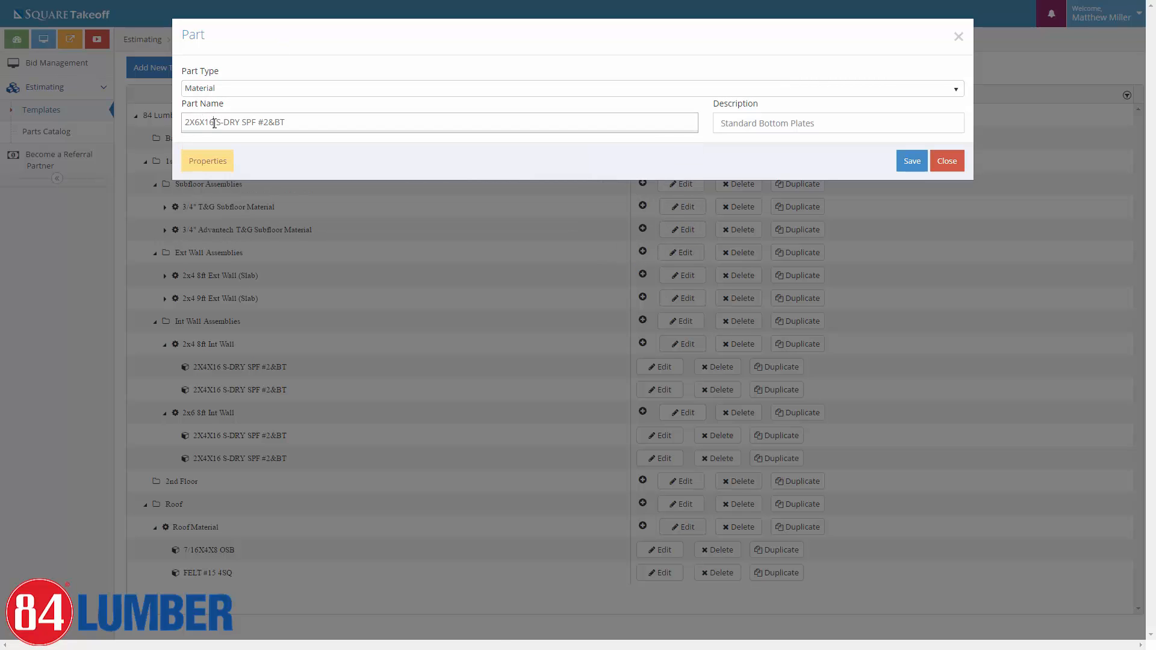
pyautogui.click(214, 123)
pyautogui.press('BackSpace')
pyautogui.write('4')
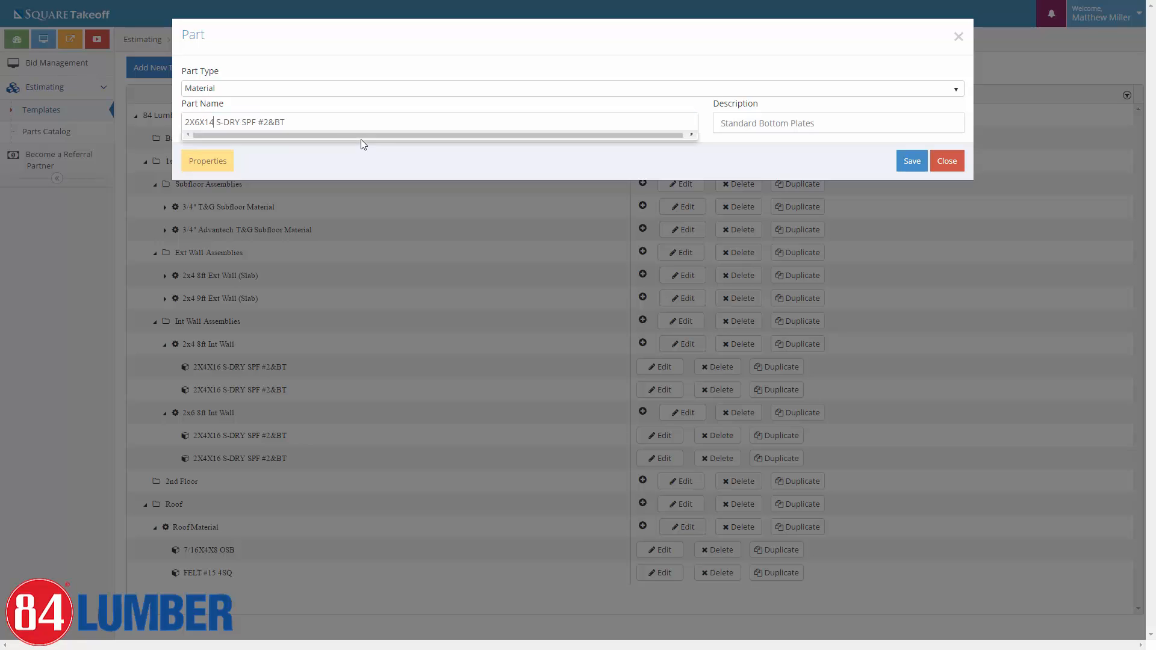
pyautogui.click(331, 38)
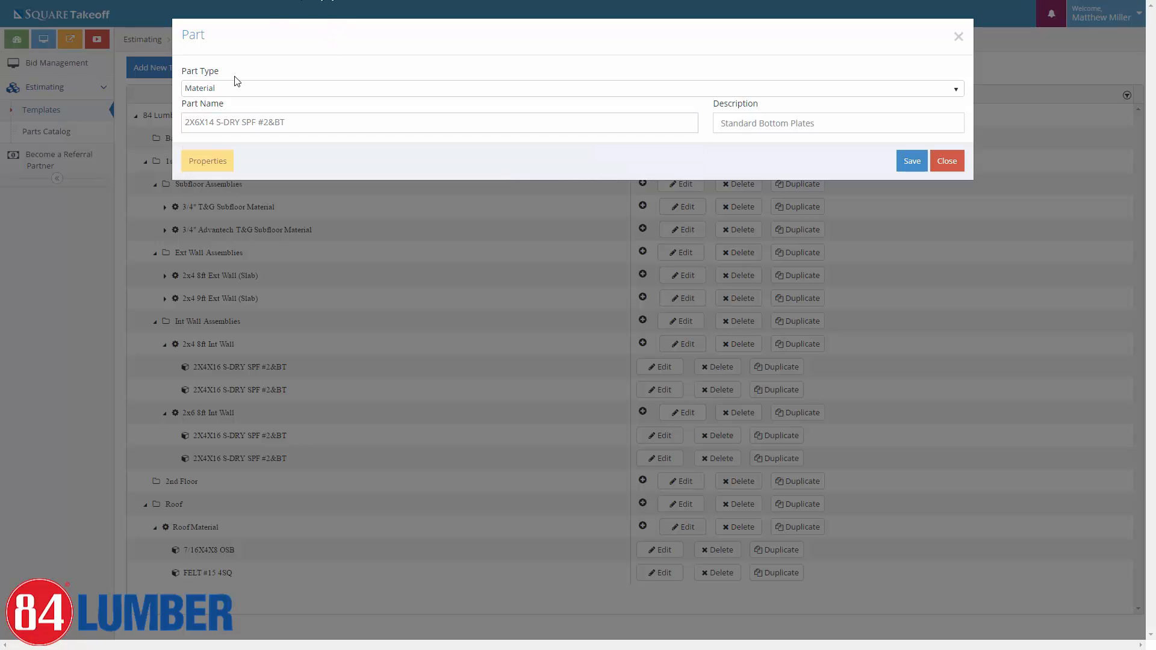
# - Show the bottom plate part's additional properties and set its part number to 2061401
pyautogui.click(214, 160)
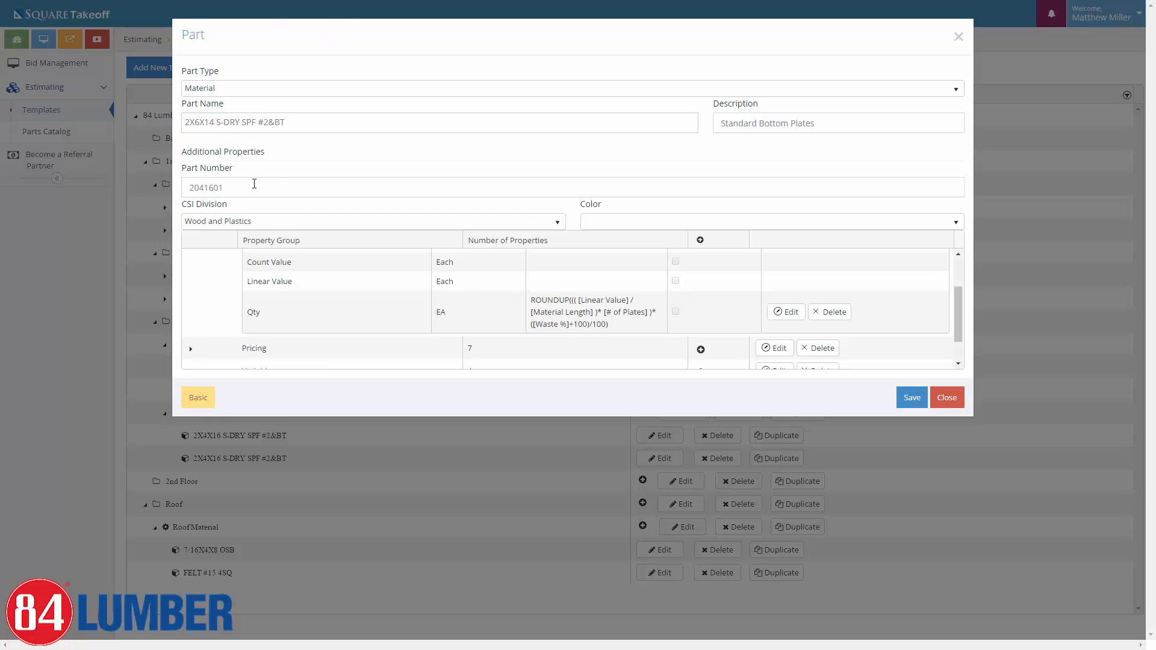
pyautogui.click(213, 189)
pyautogui.press('BackSpace')
pyautogui.write('4')
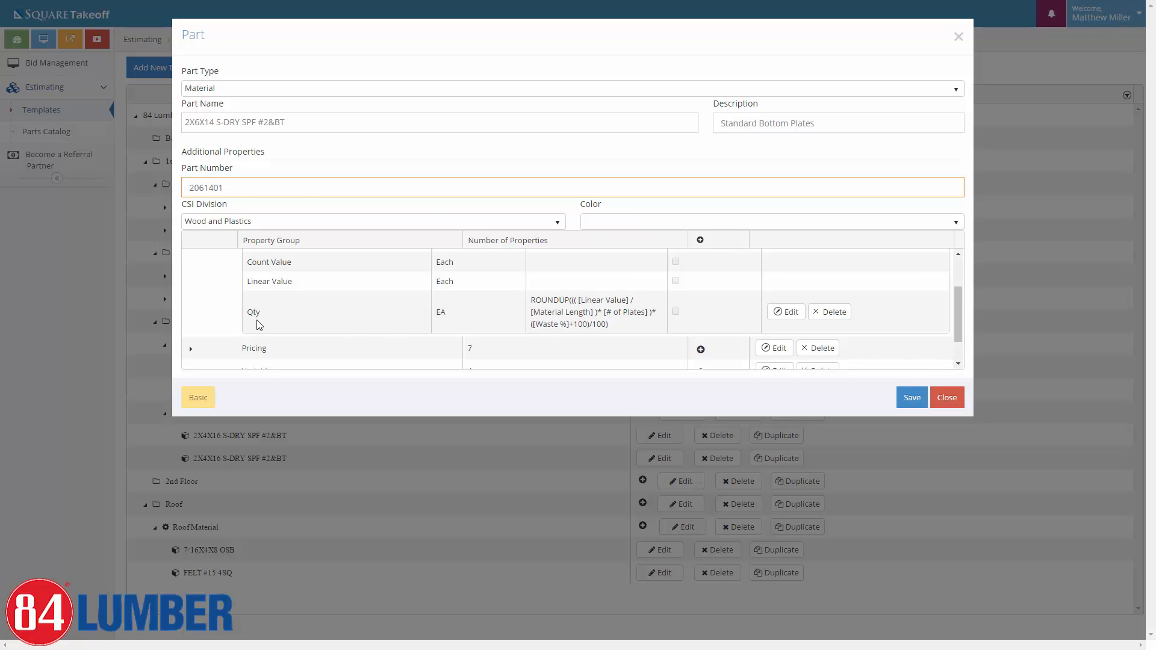
# - Set the bottom plate's Material Length variable to 14, then save and close the part
pyautogui.scroll(-1, 260, 325)
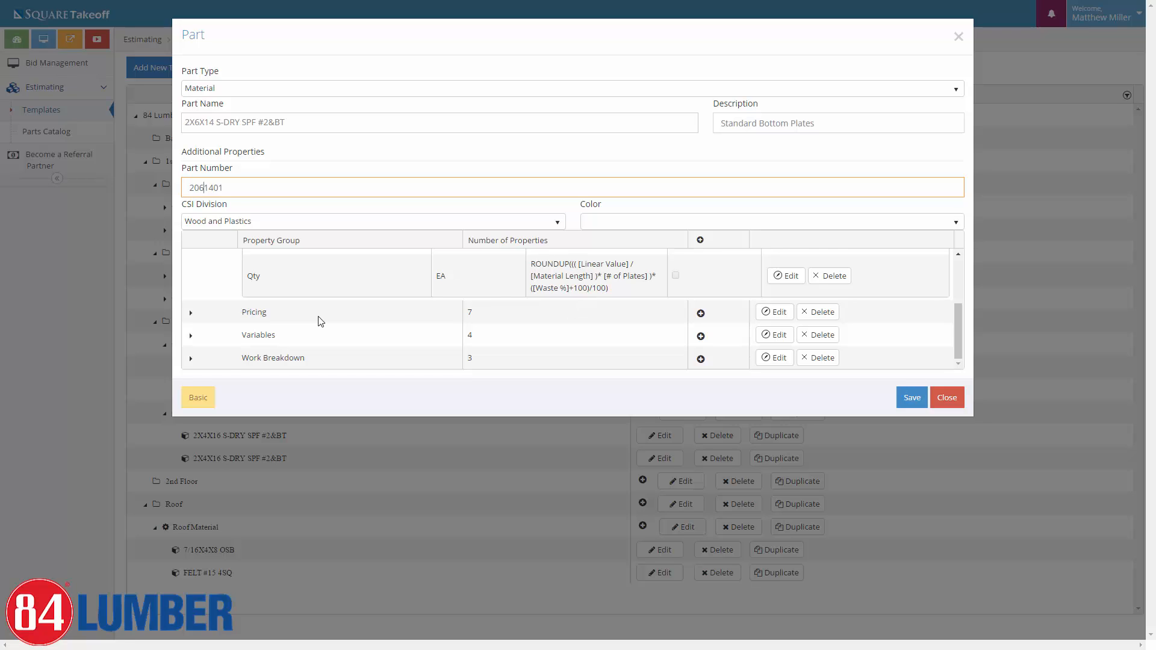
pyautogui.click(190, 335)
pyautogui.scroll(-2, 627, 325)
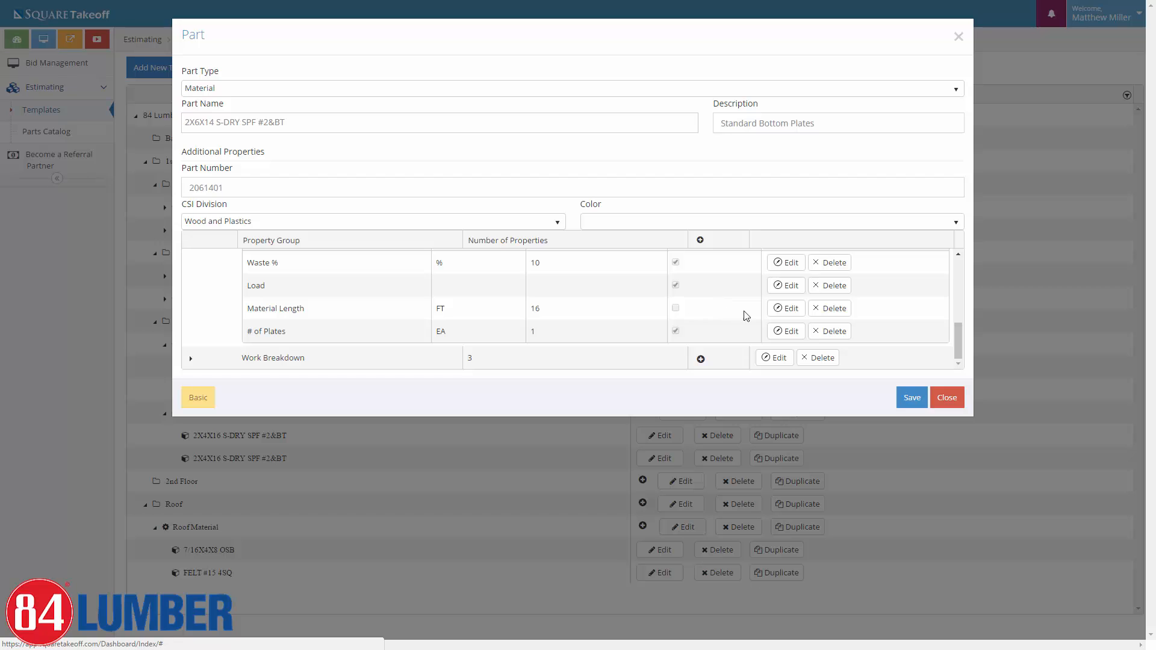
pyautogui.click(782, 308)
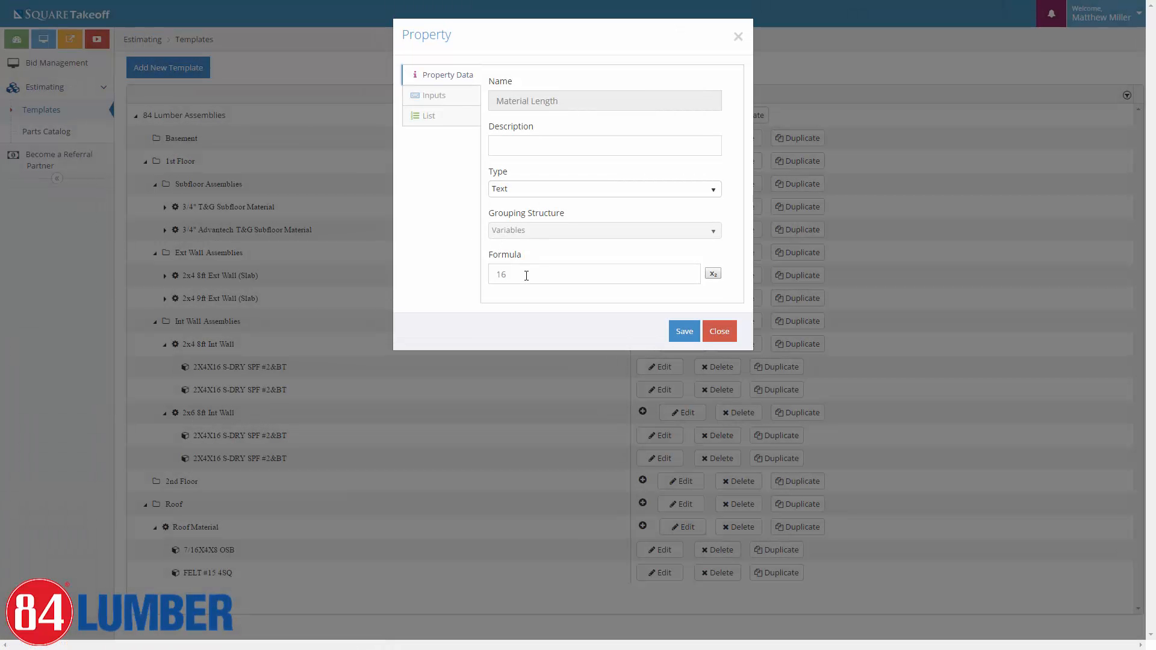
pyautogui.doubleClick(526, 276)
pyautogui.write('14')
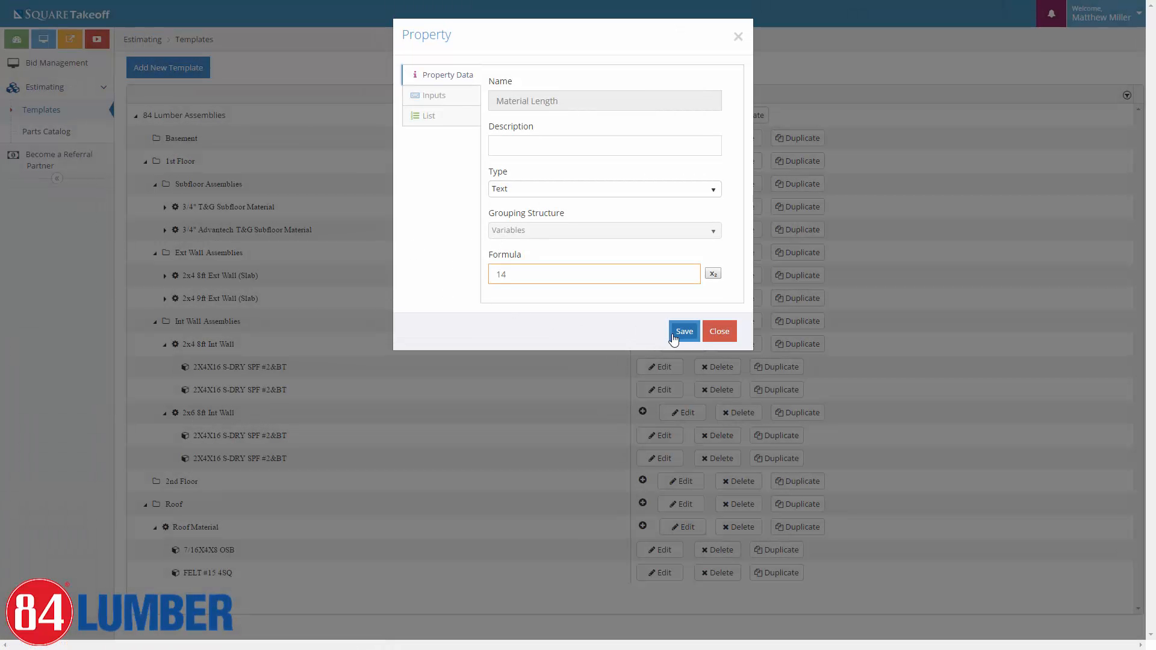
pyautogui.click(673, 336)
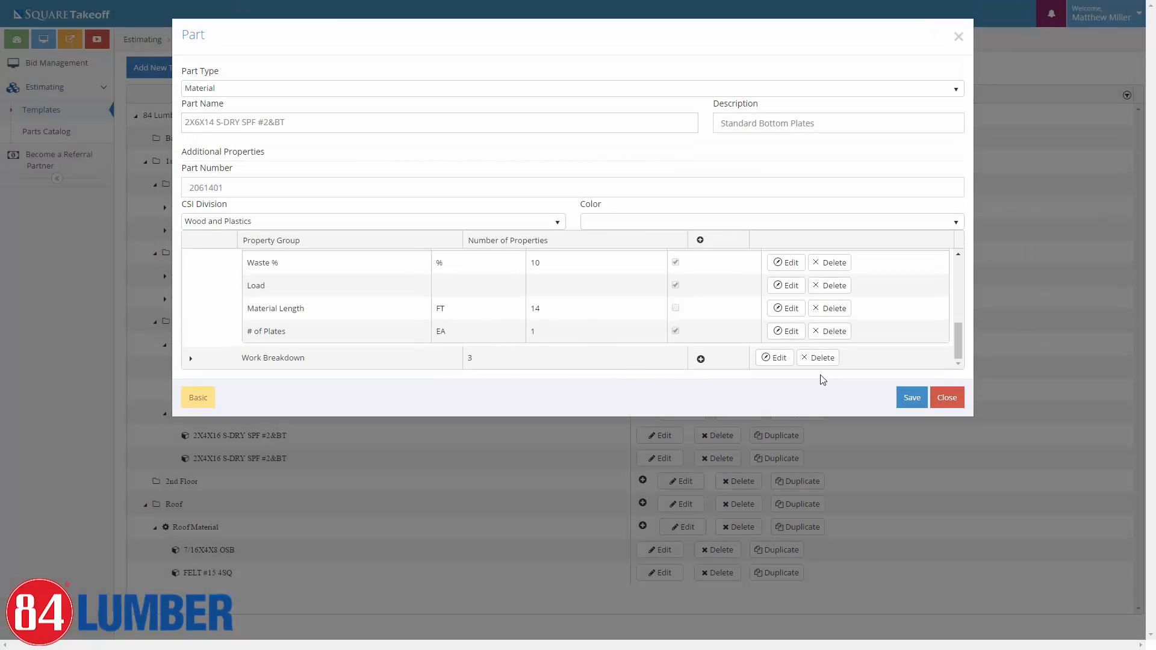
pyautogui.click(918, 403)
pyautogui.click(945, 399)
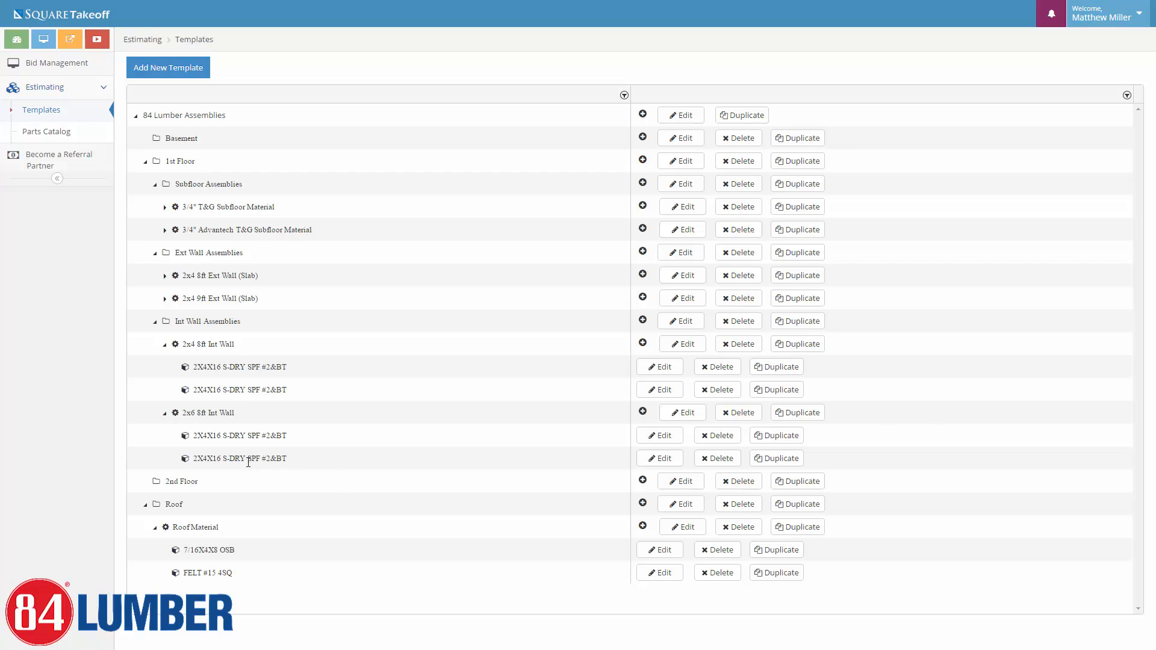
# - Rename the Double Top Plate part in the 2x6 8ft Int Wall assembly as 2X6X16 S-DRY SPF #2&BT and open its properties
pyautogui.click(673, 461)
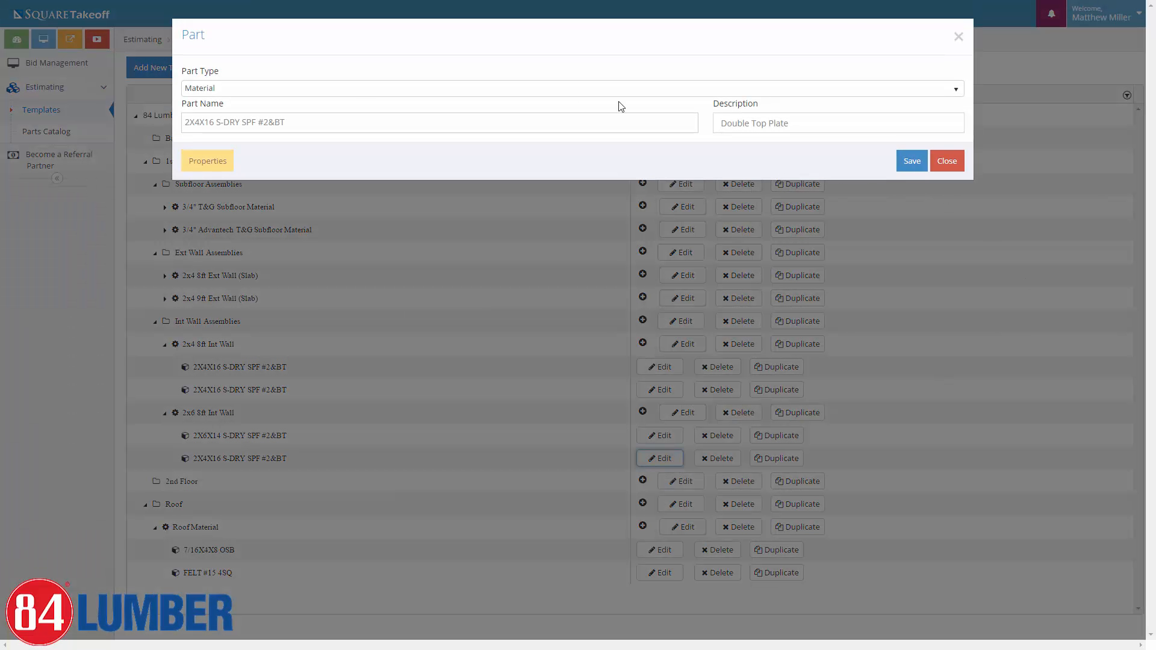
pyautogui.click(201, 123)
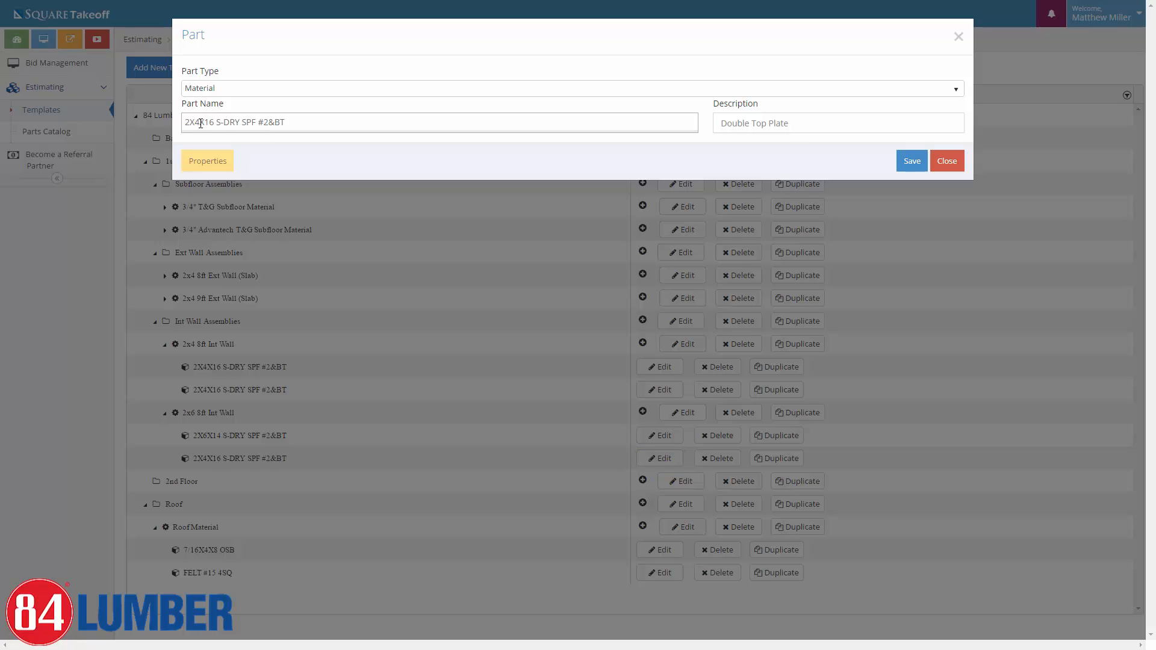
pyautogui.press('BackSpace')
pyautogui.write('6')
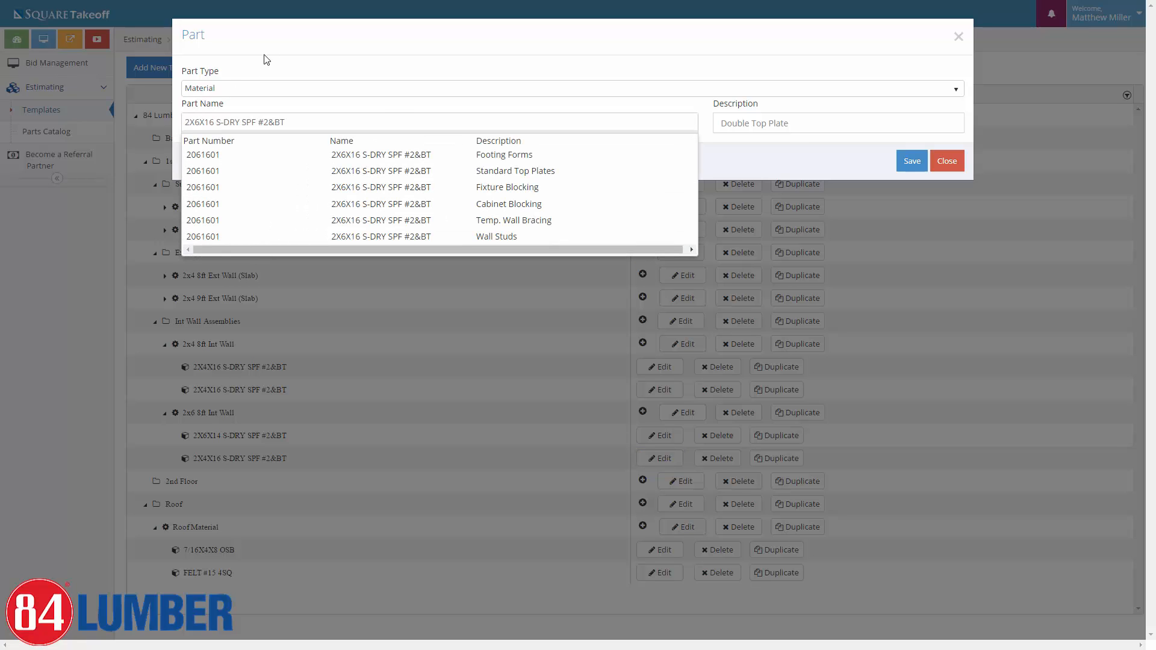
pyautogui.click(291, 38)
pyautogui.click(206, 169)
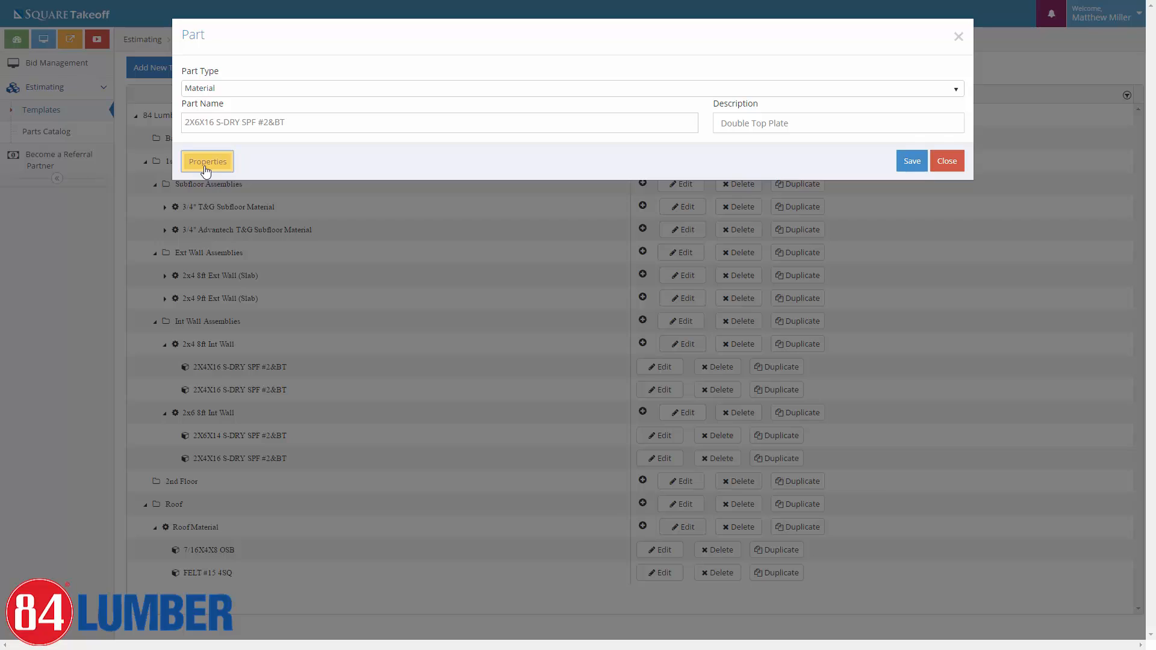
# - Set the 2X6X16 Double Top Plate's part number to 2061601, then save and close the part
pyautogui.click(204, 187)
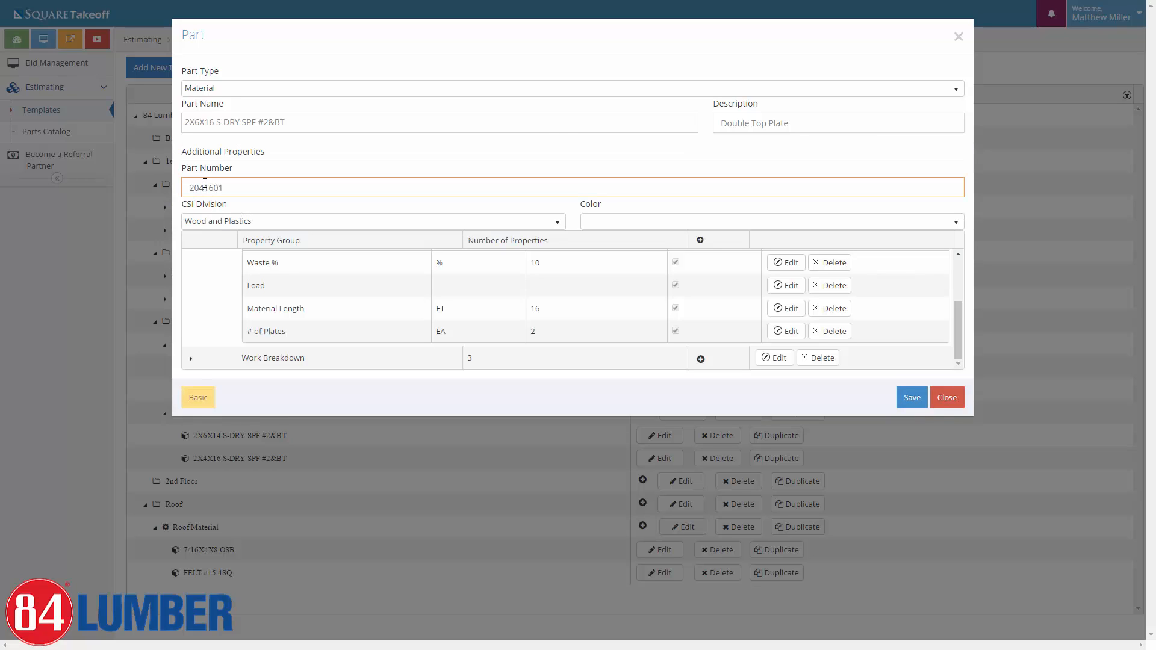
pyautogui.press('BackSpace')
pyautogui.write('6')
pyautogui.click(910, 398)
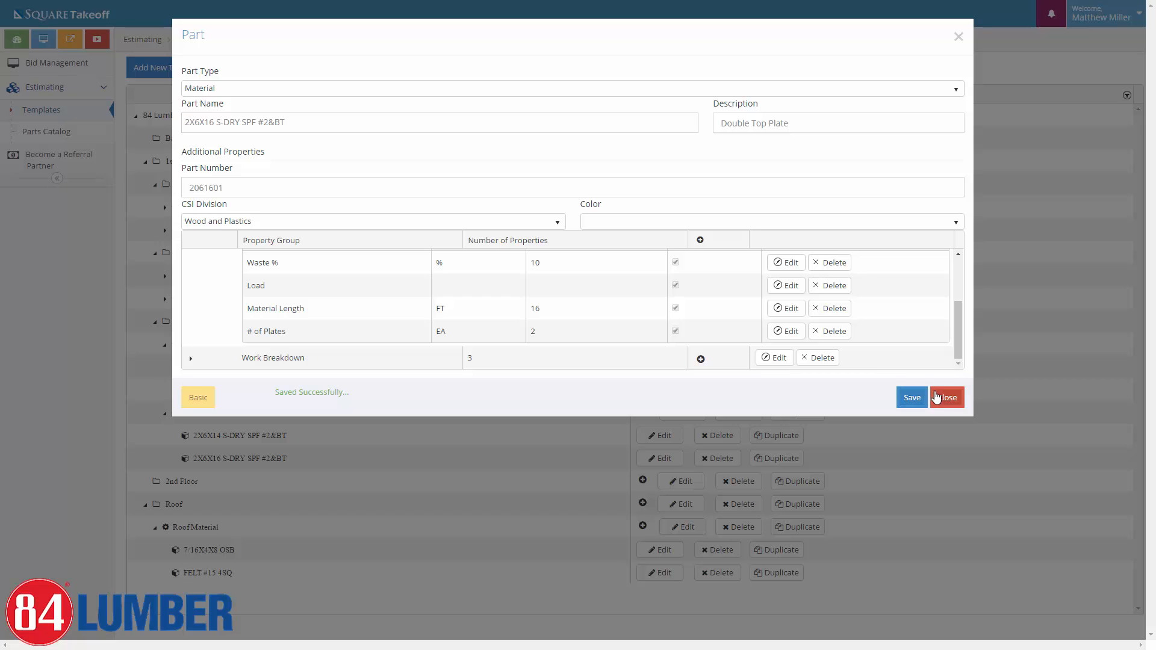
pyautogui.click(937, 397)
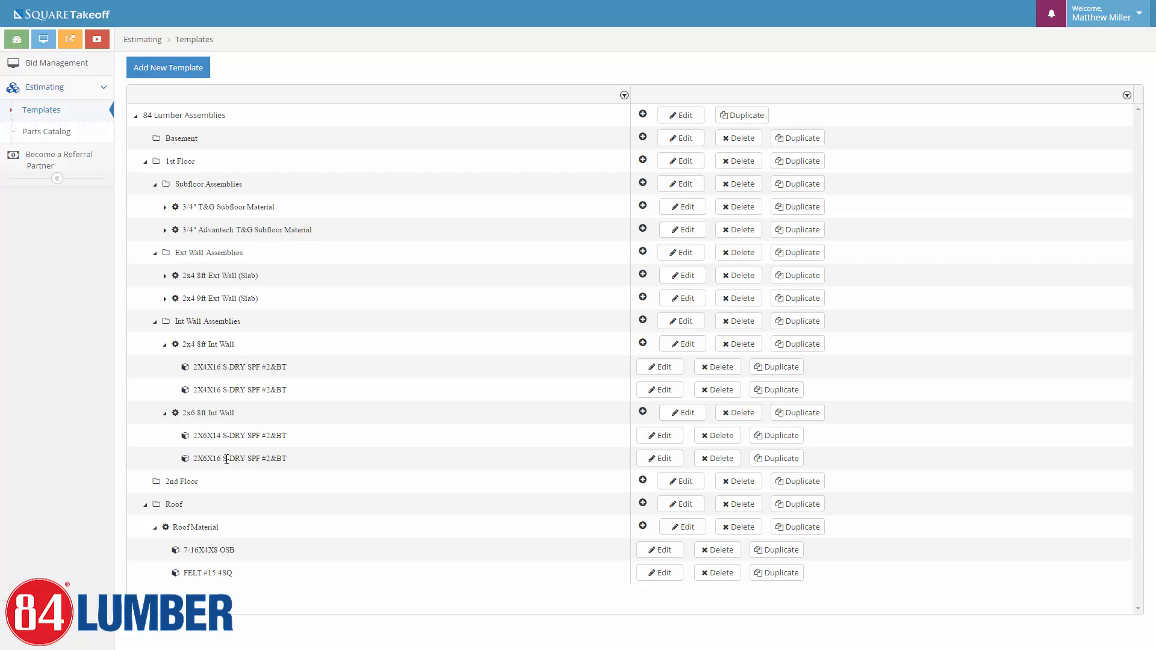
# - Duplicate the 2X6X16 Double Top Plate part in the 2x6 8ft Int Wall assembly and name the copy 2X6X14 S-DRY SPF #2&BT
pyautogui.click(758, 461)
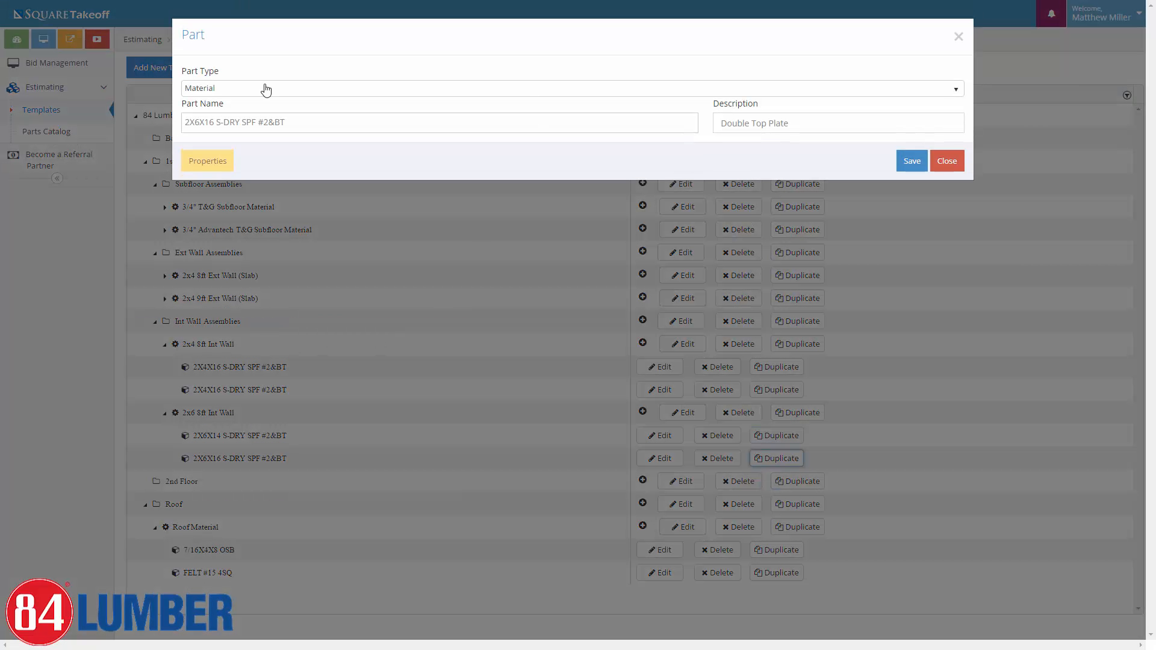
pyautogui.click(213, 124)
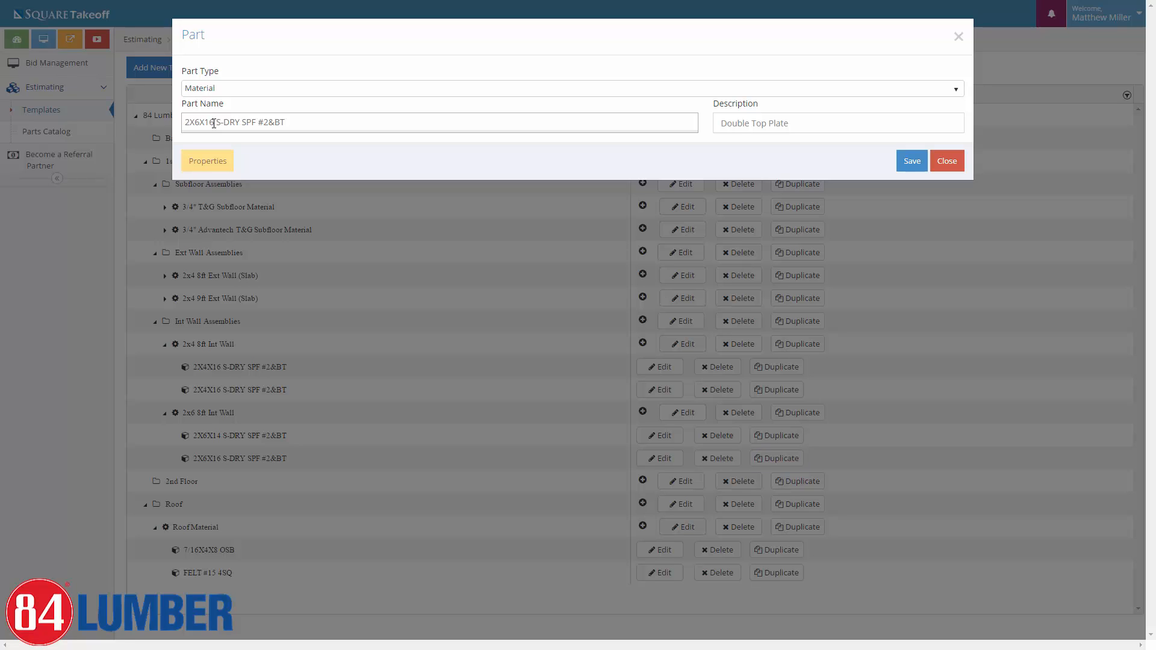
pyautogui.press('BackSpace')
pyautogui.write('4')
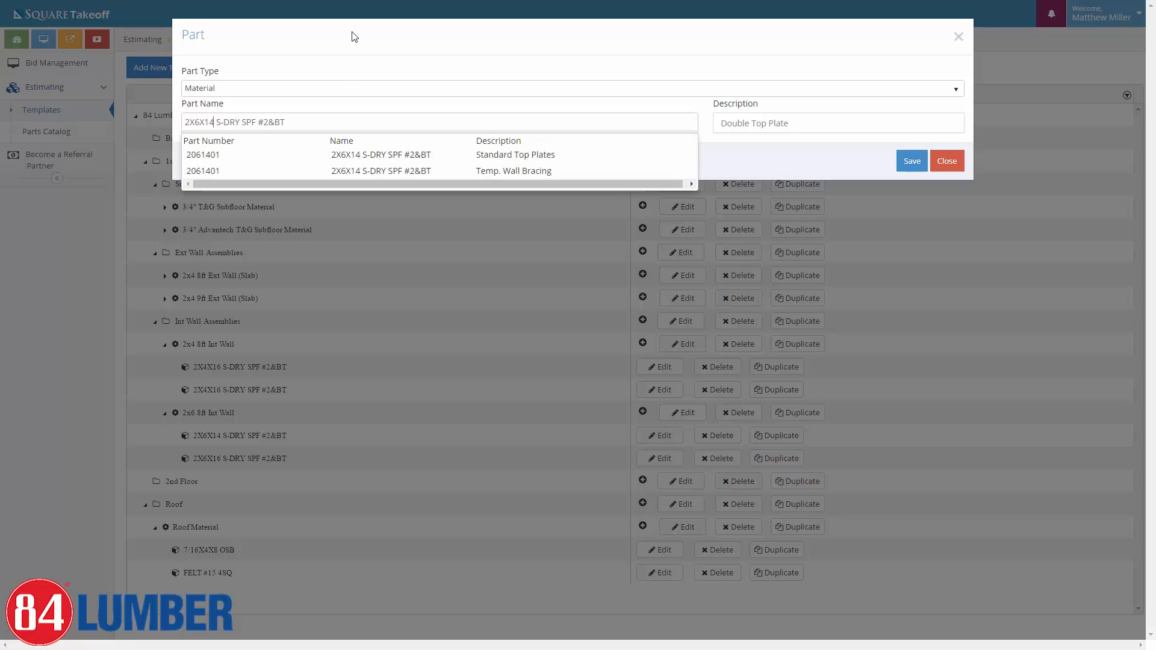
pyautogui.click(353, 34)
# - Show the copied part's additional properties, set its part number to 2061401, then save and close it
pyautogui.click(228, 158)
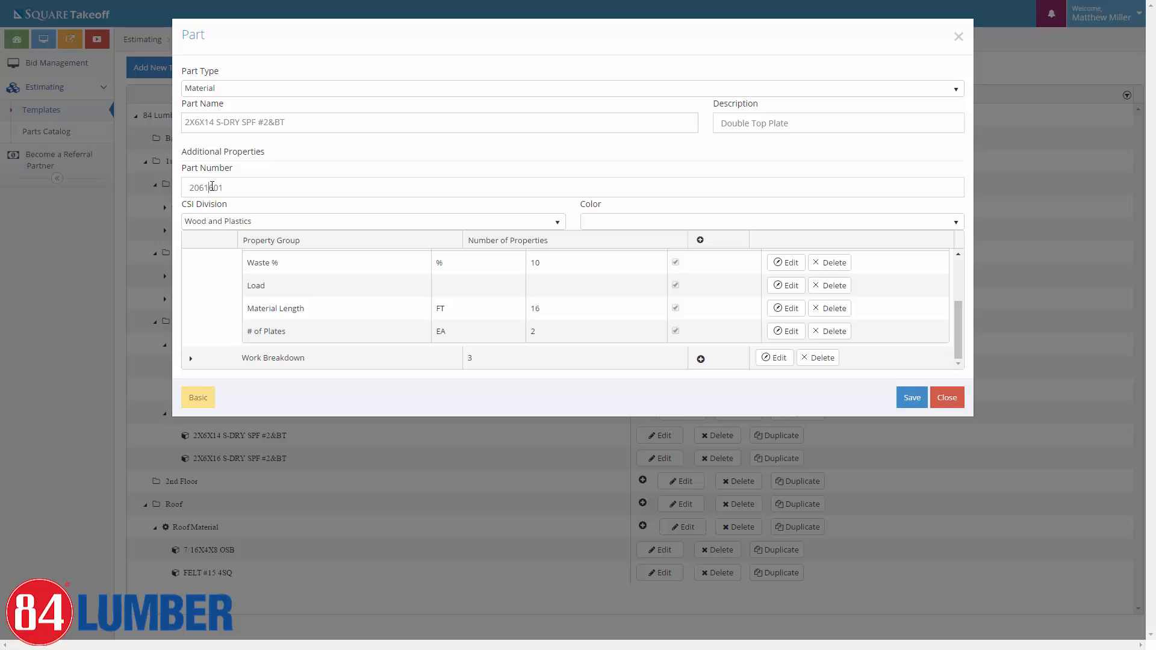
pyautogui.click(212, 187)
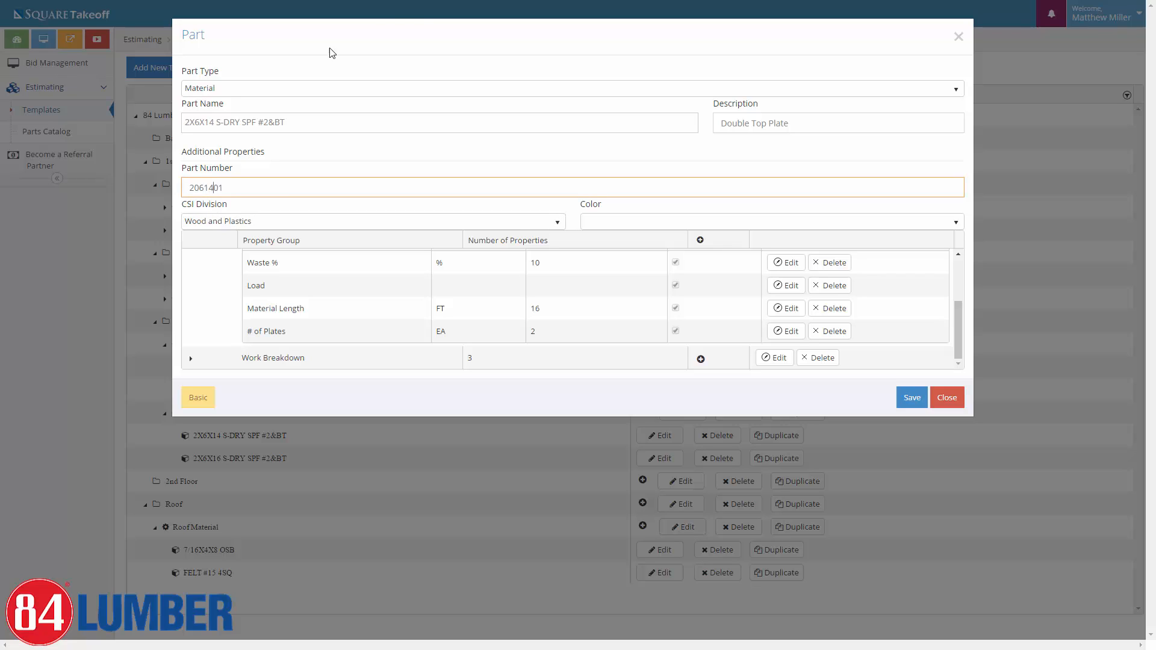
pyautogui.click(412, 45)
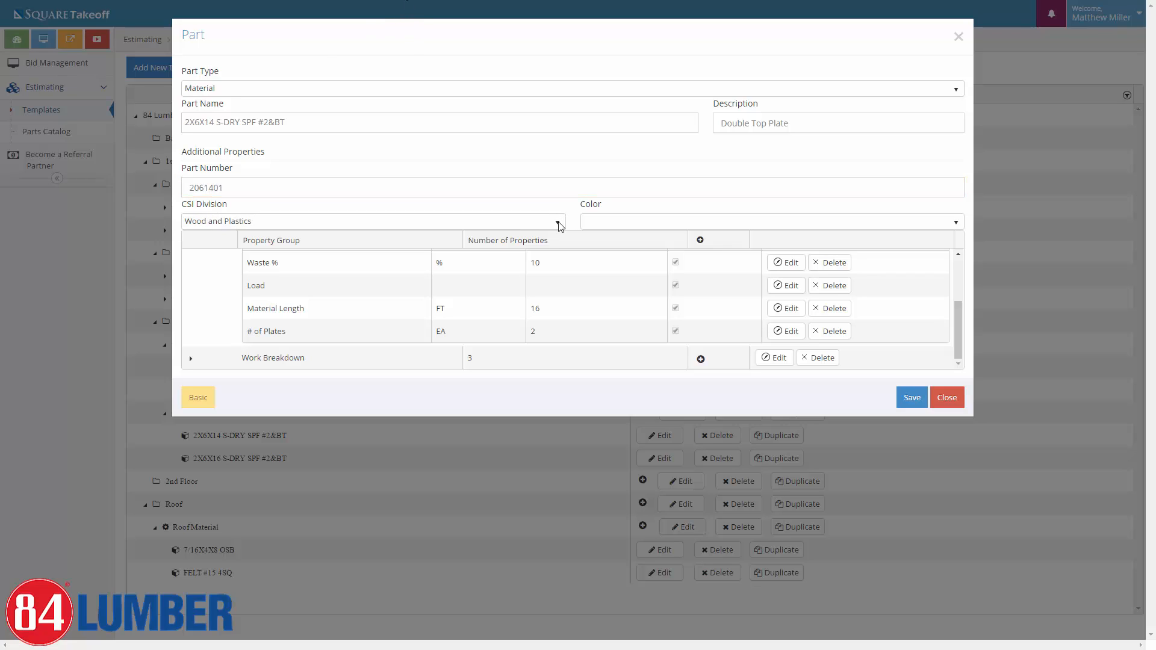
pyautogui.click(911, 401)
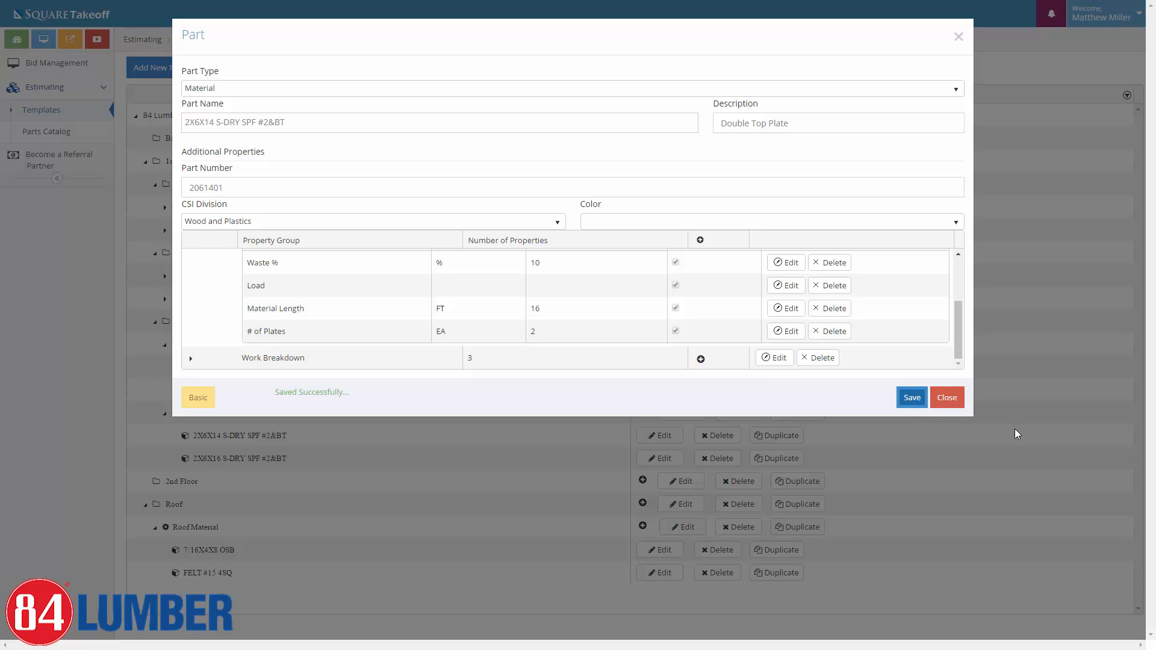
pyautogui.click(952, 403)
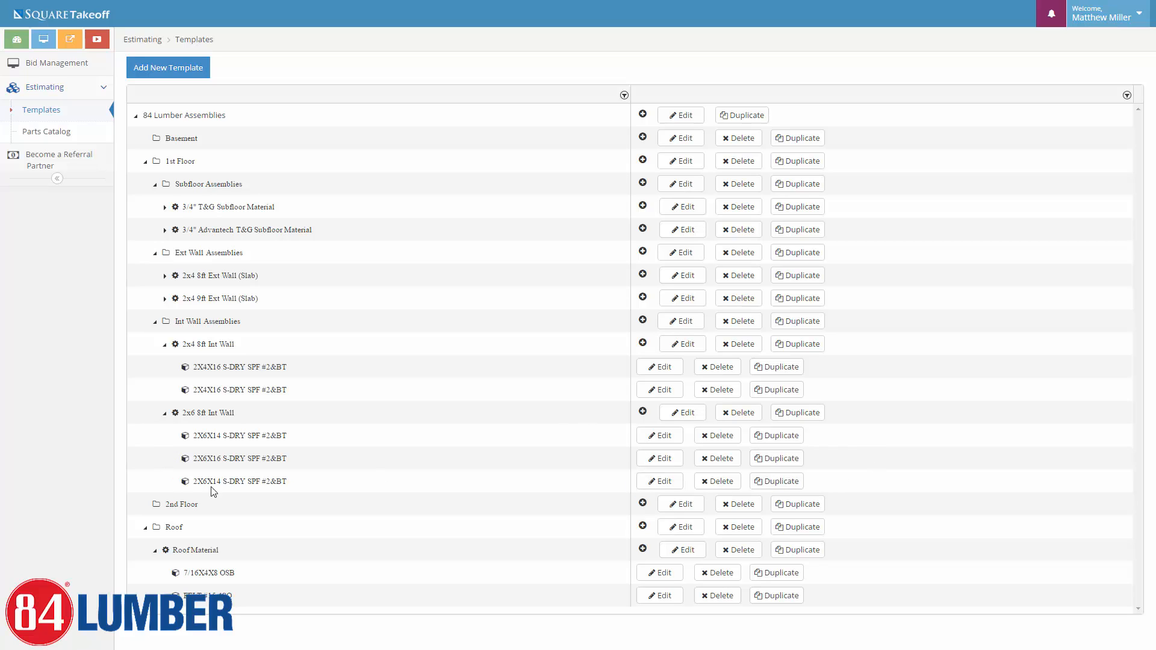
# - Duplicate the 2X6X14 Double Top Plate part and name the copy 2X6X12 S-DRY SPF #2&BT
pyautogui.click(775, 484)
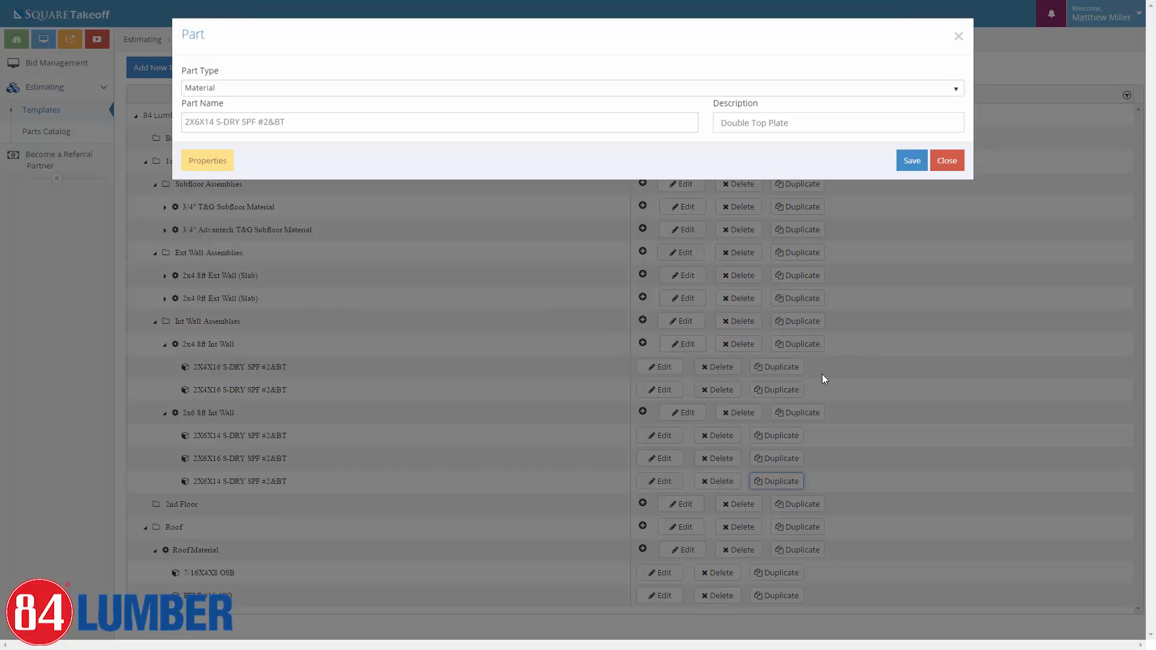
pyautogui.click(214, 123)
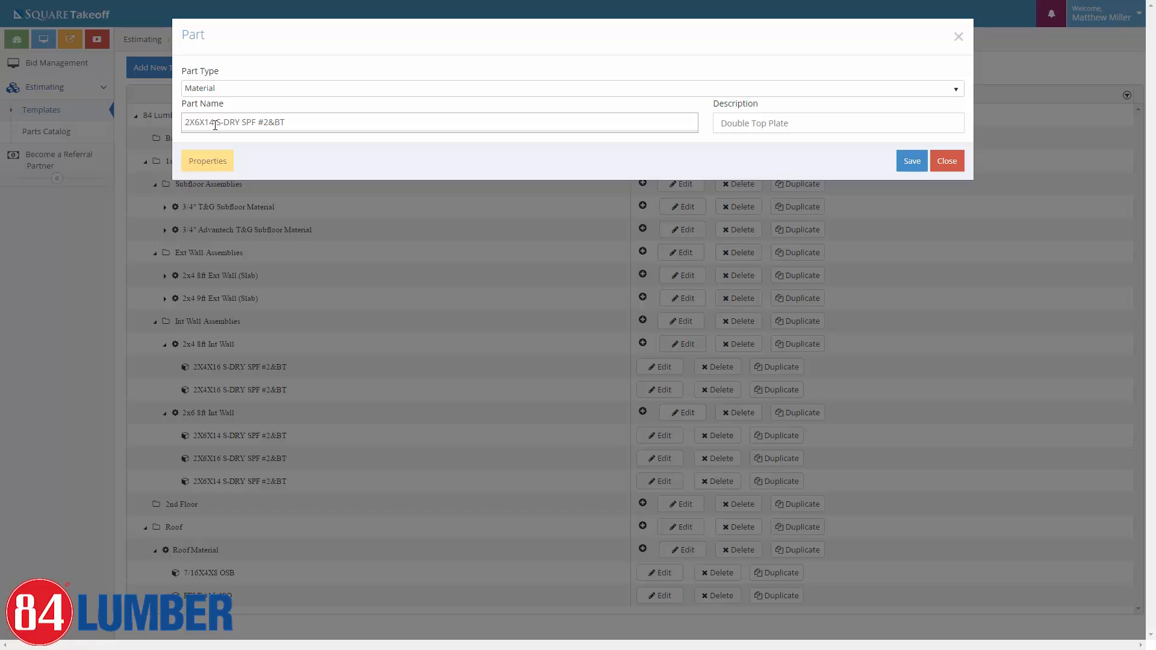
pyautogui.press('BackSpace')
pyautogui.write('2')
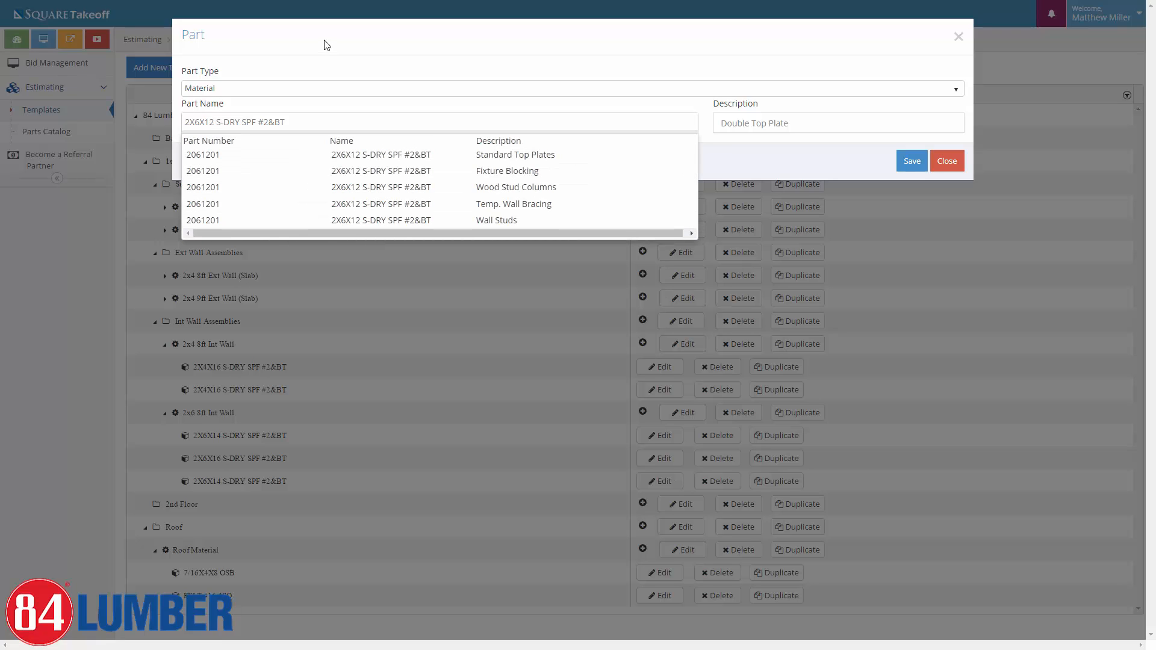
pyautogui.click(325, 42)
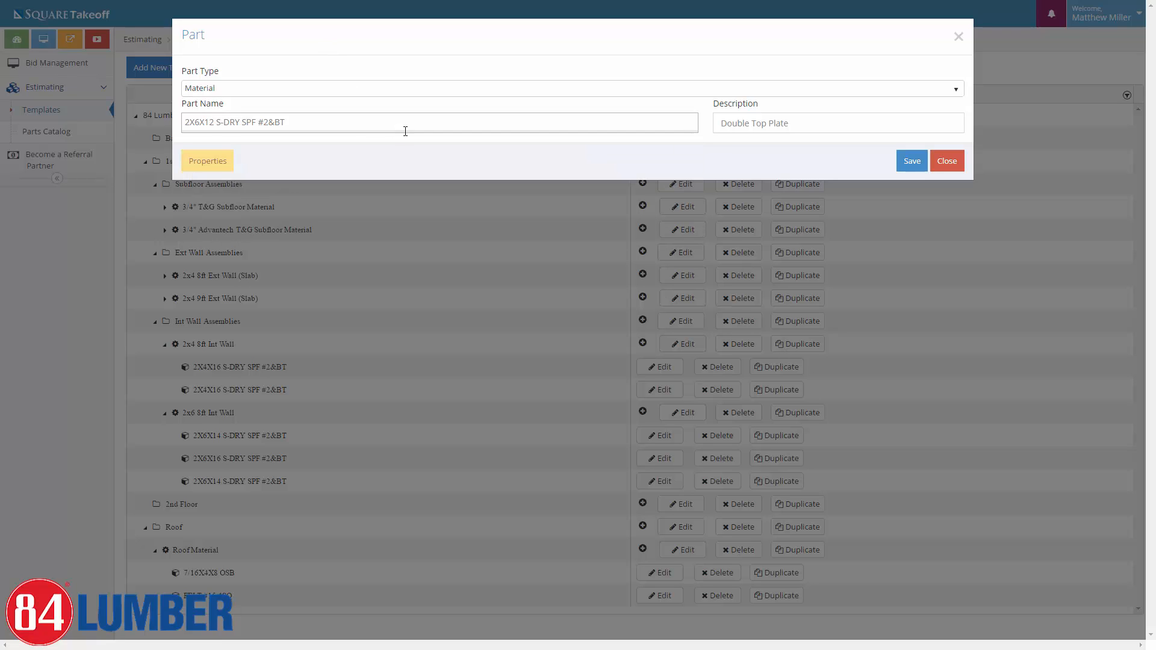
# - Set the 2X6X12 copy's part number to 2061201 in its additional properties, then save and close the part
pyautogui.click(194, 172)
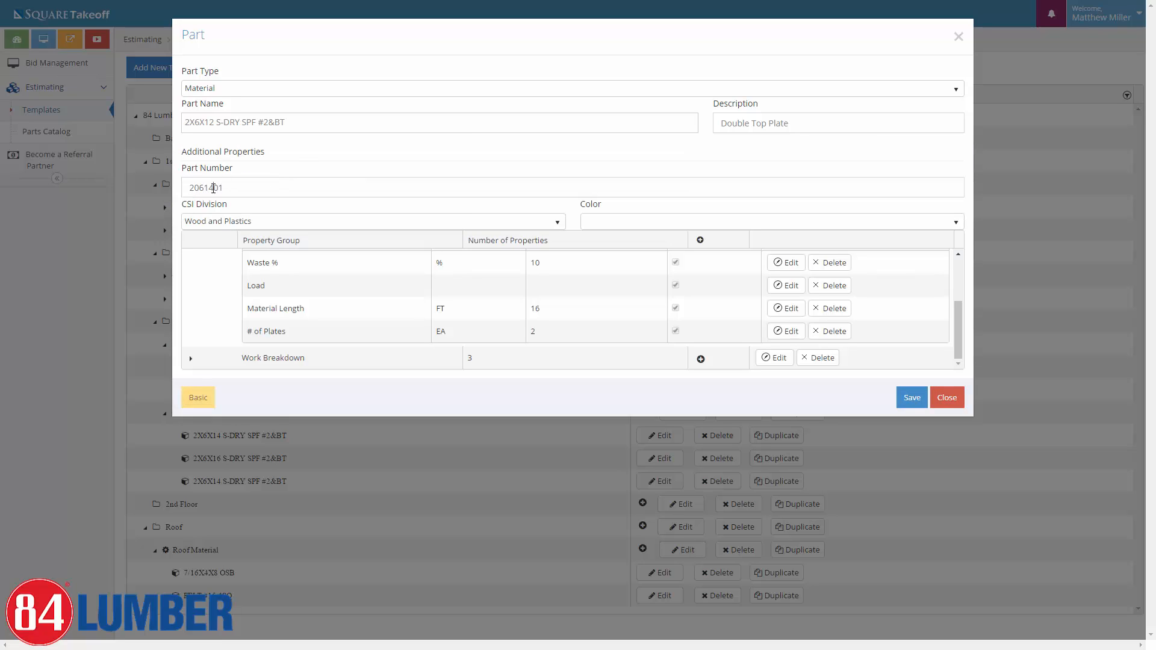
pyautogui.click(213, 189)
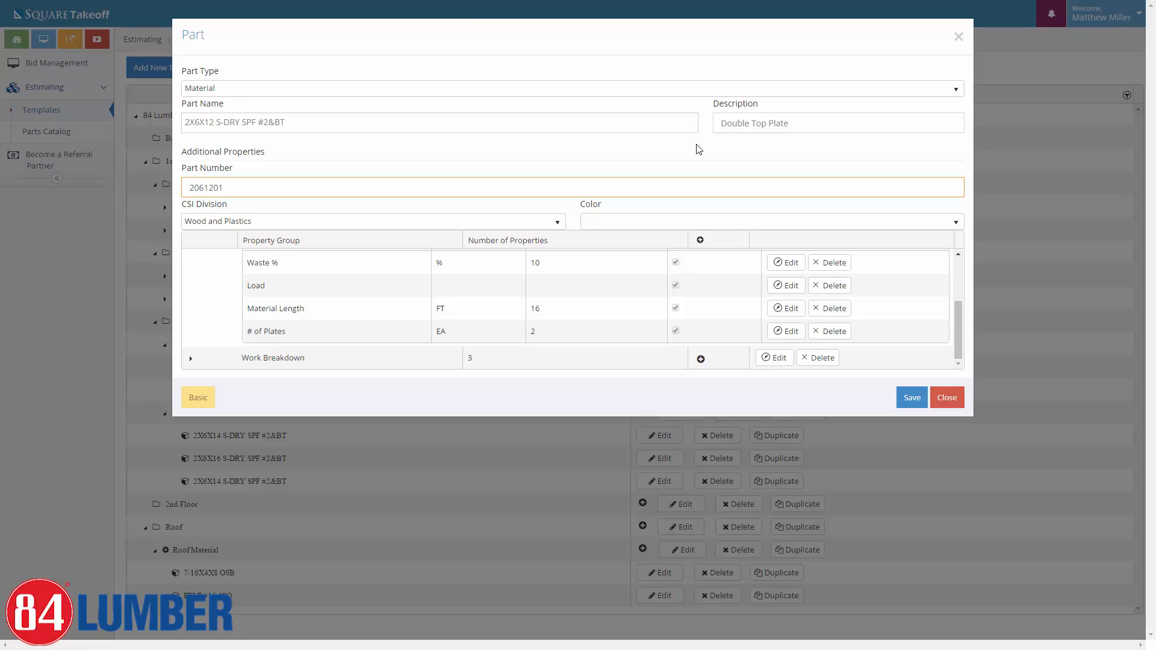
pyautogui.click(654, 152)
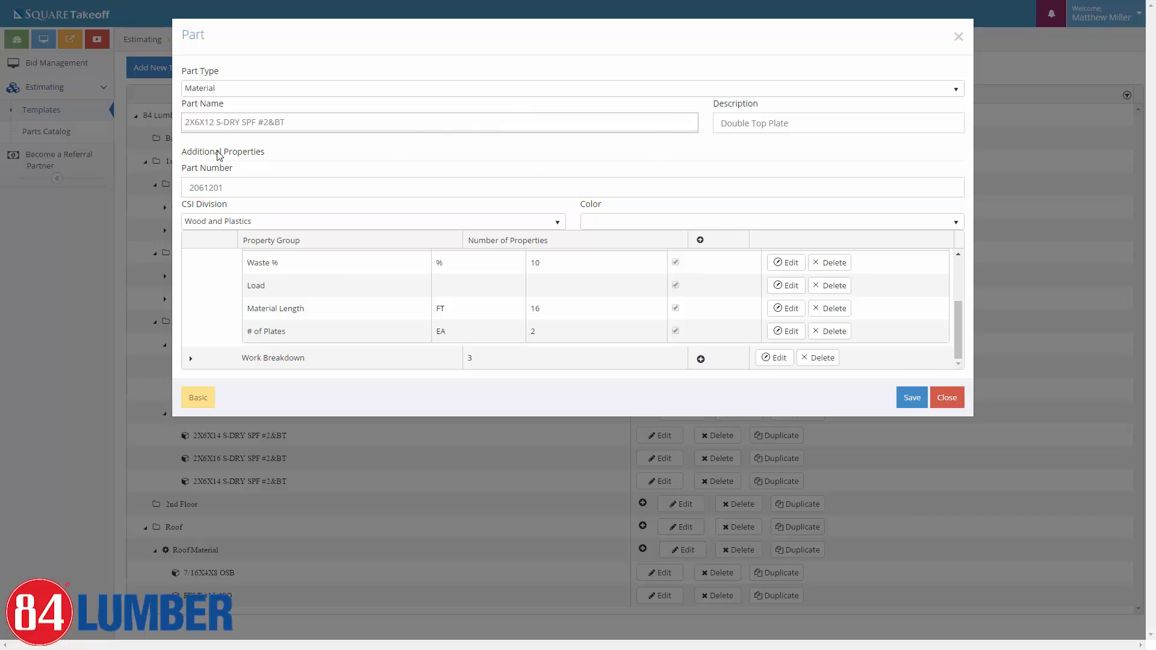
pyautogui.click(906, 397)
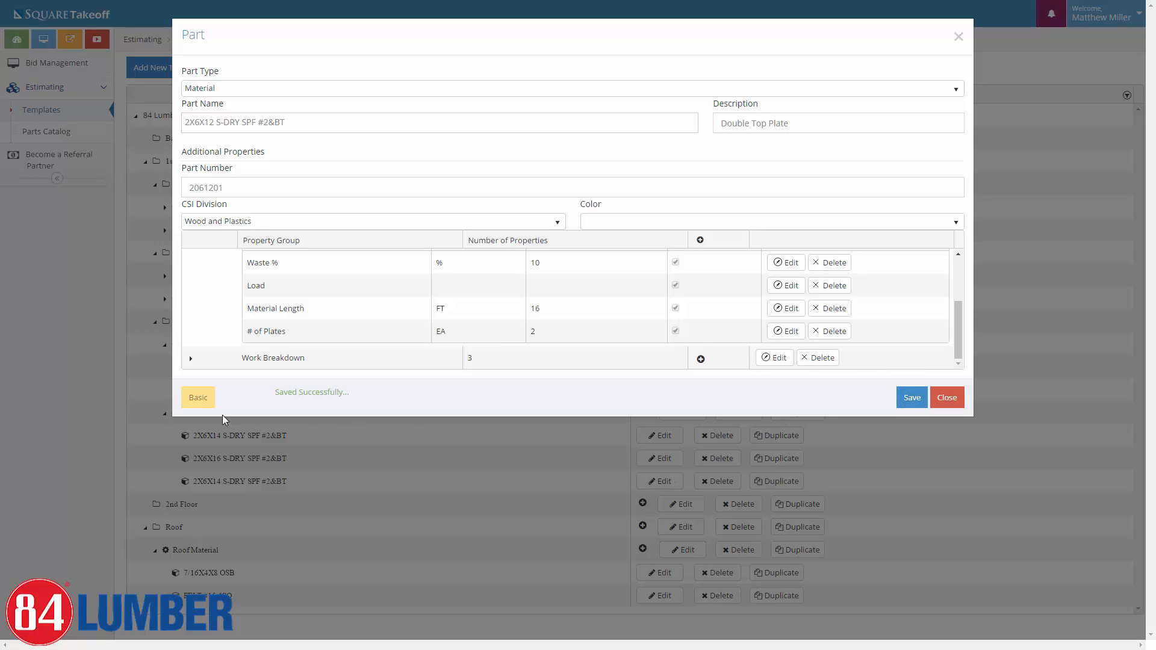
pyautogui.click(925, 403)
pyautogui.click(944, 399)
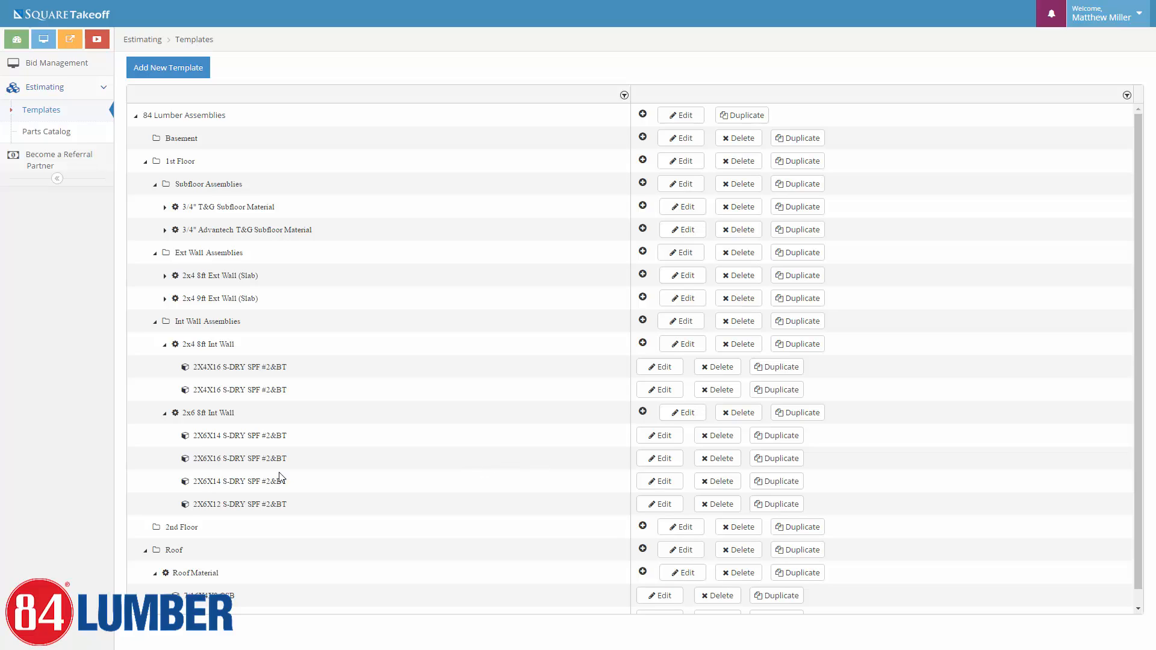
# - Set the 2X6X16 Double Top Plate's # of Plates variable to 1.2, then save and close the part
pyautogui.click(660, 459)
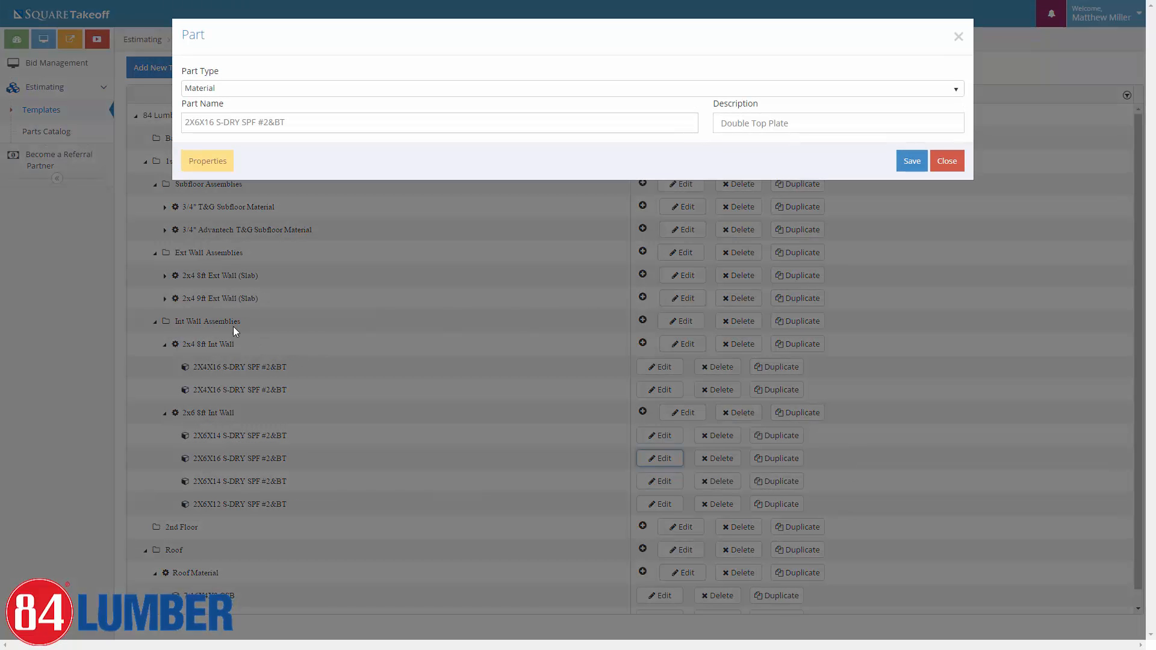
pyautogui.click(207, 161)
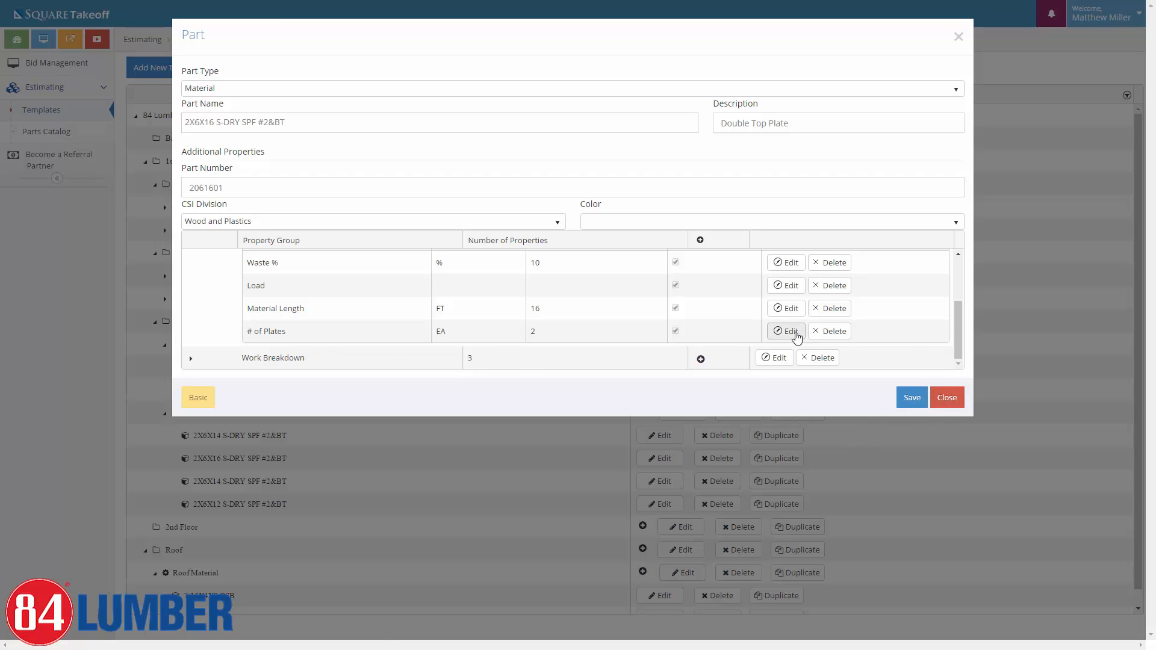
pyautogui.click(786, 331)
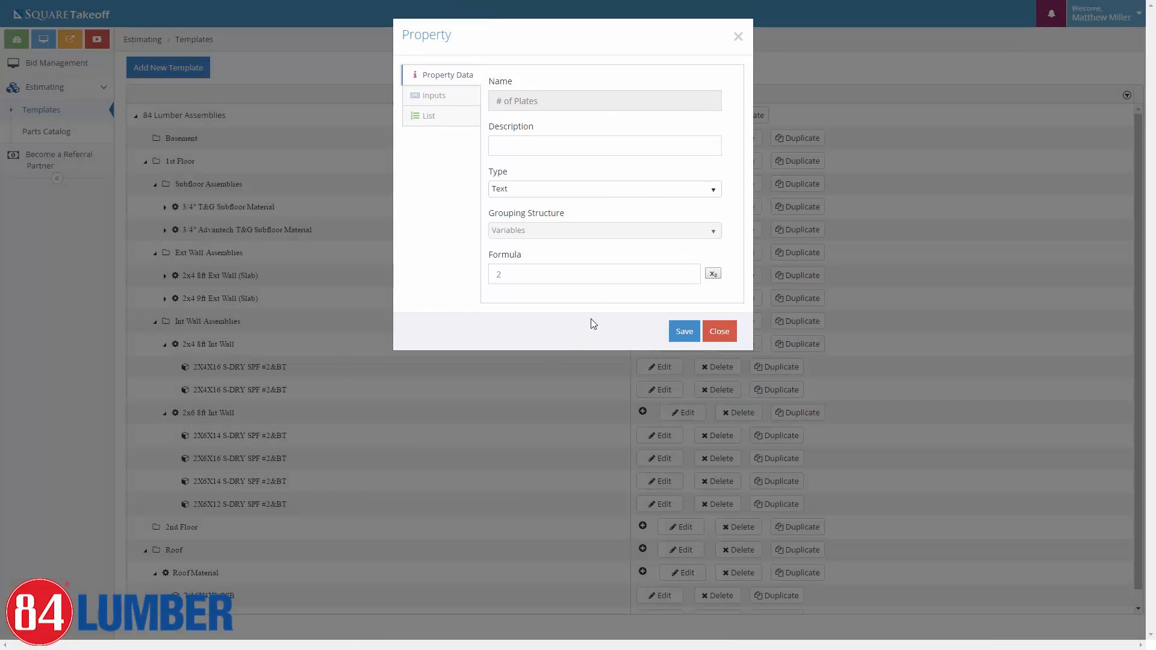
pyautogui.doubleClick(524, 274)
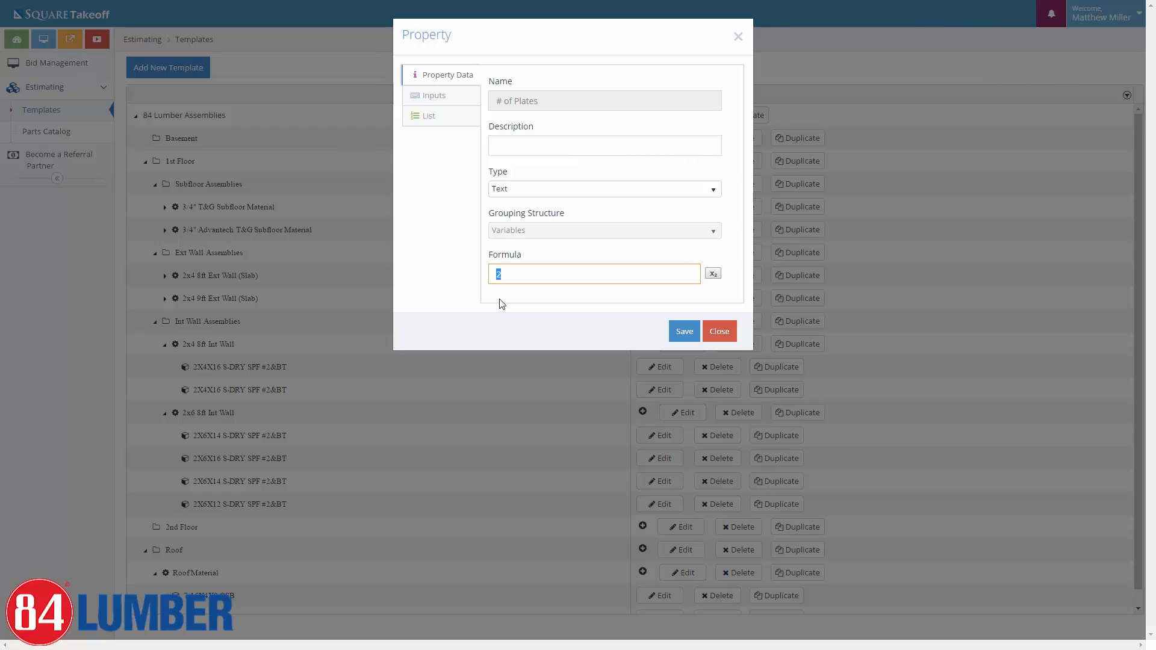
pyautogui.write('1.2')
pyautogui.click(687, 339)
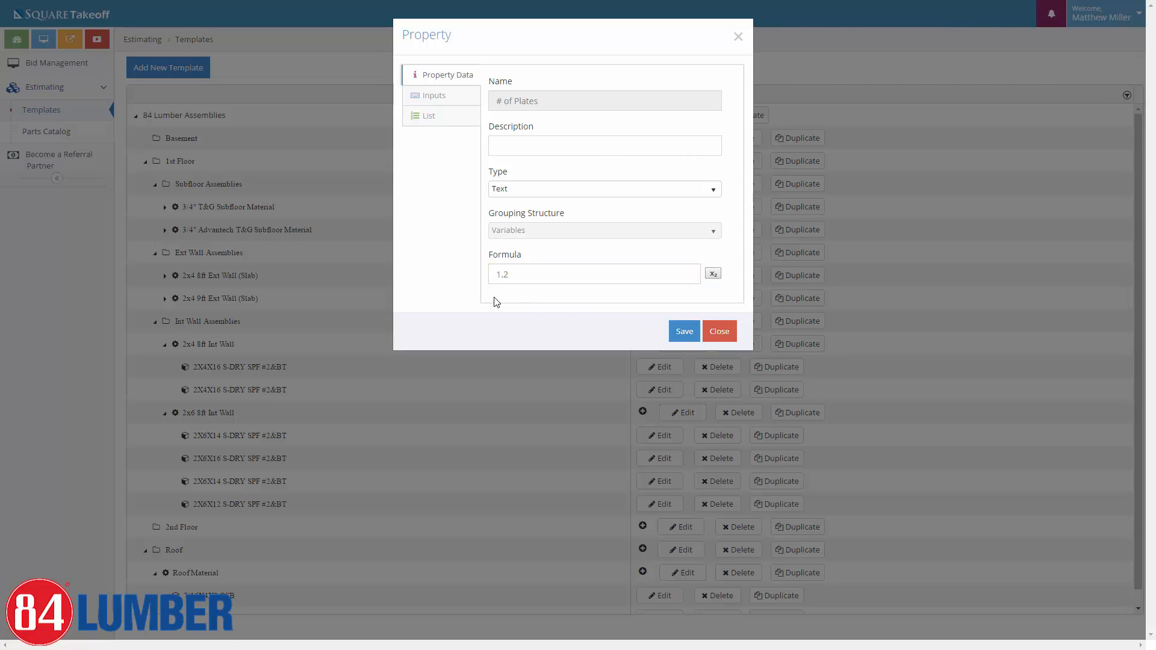
pyautogui.click(677, 336)
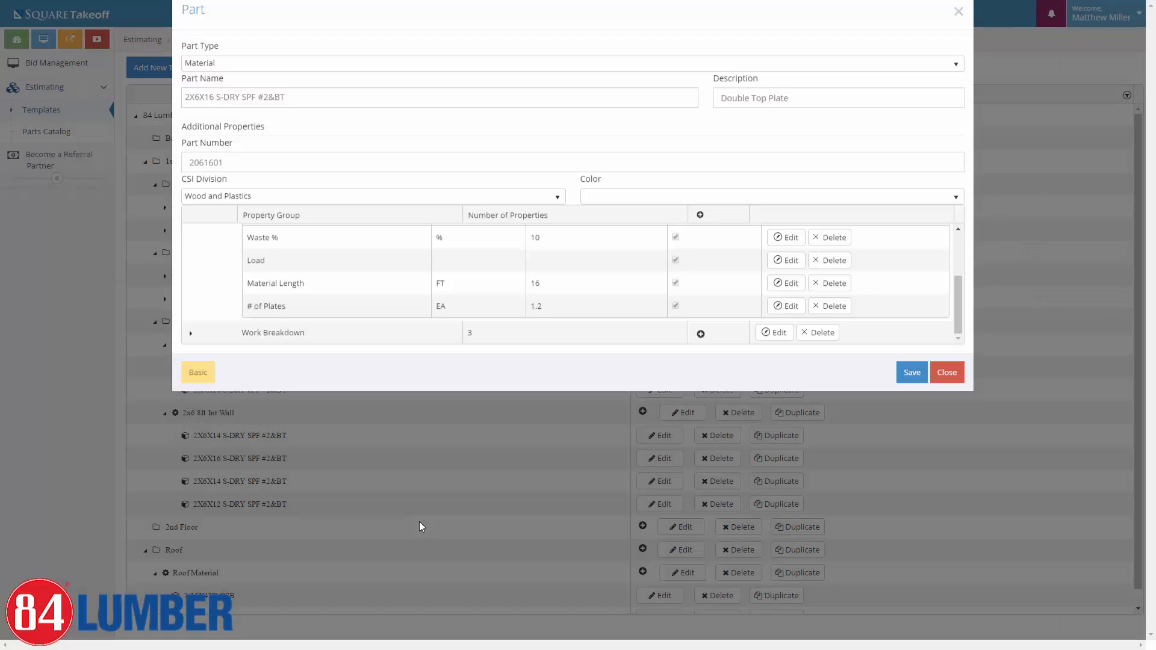
pyautogui.click(902, 400)
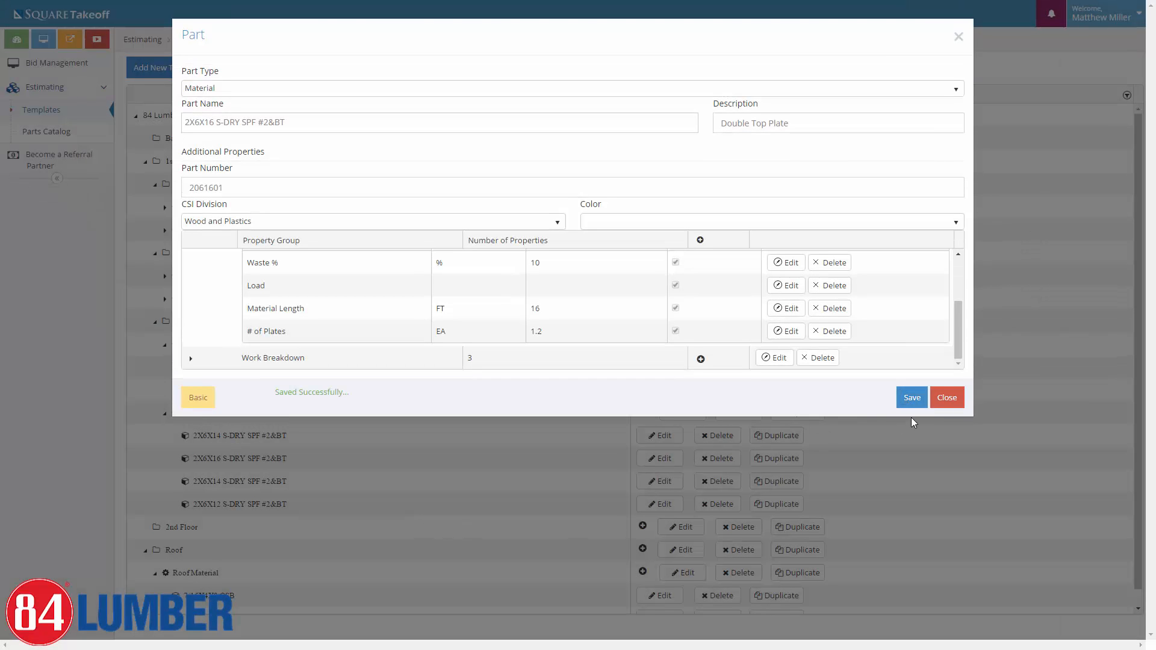
pyautogui.click(911, 397)
pyautogui.click(947, 398)
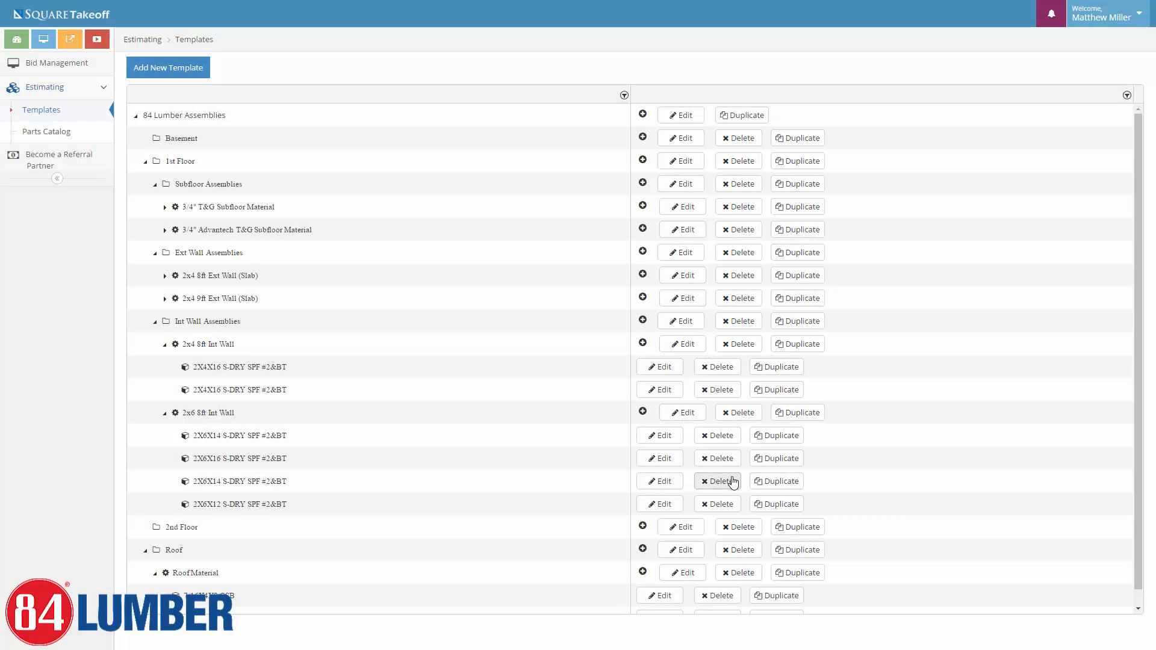
# - Set the 2X6X14 Double Top Plate's # of Plates variable to .4, then save and close the part
pyautogui.click(662, 481)
pyautogui.click(208, 161)
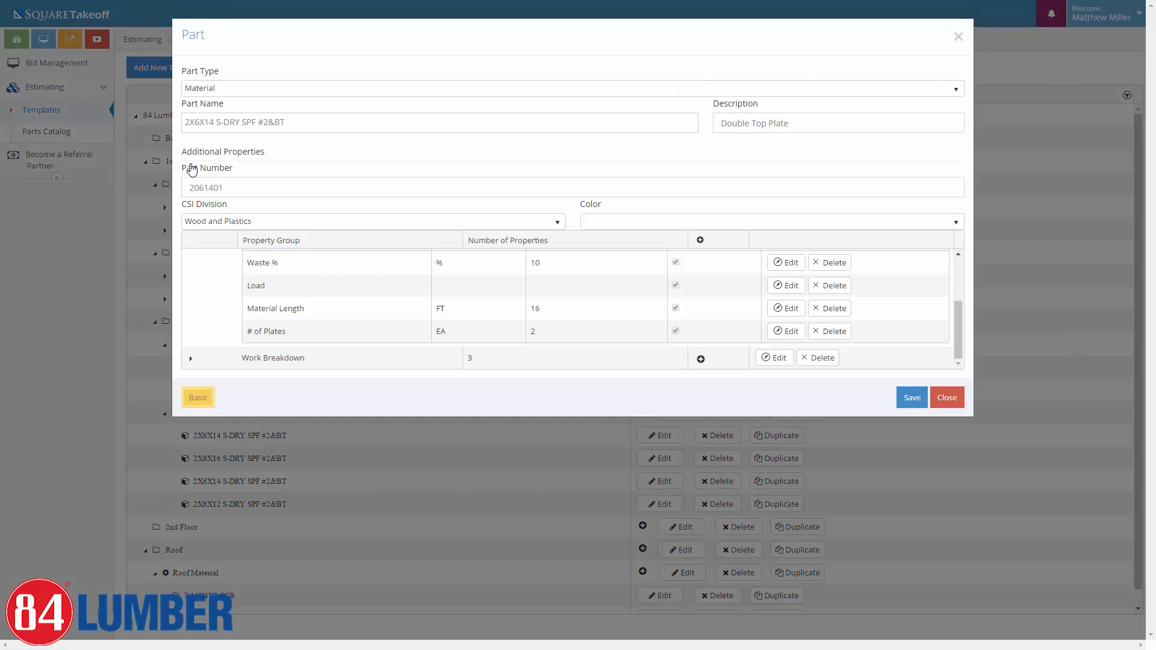
pyautogui.click(786, 331)
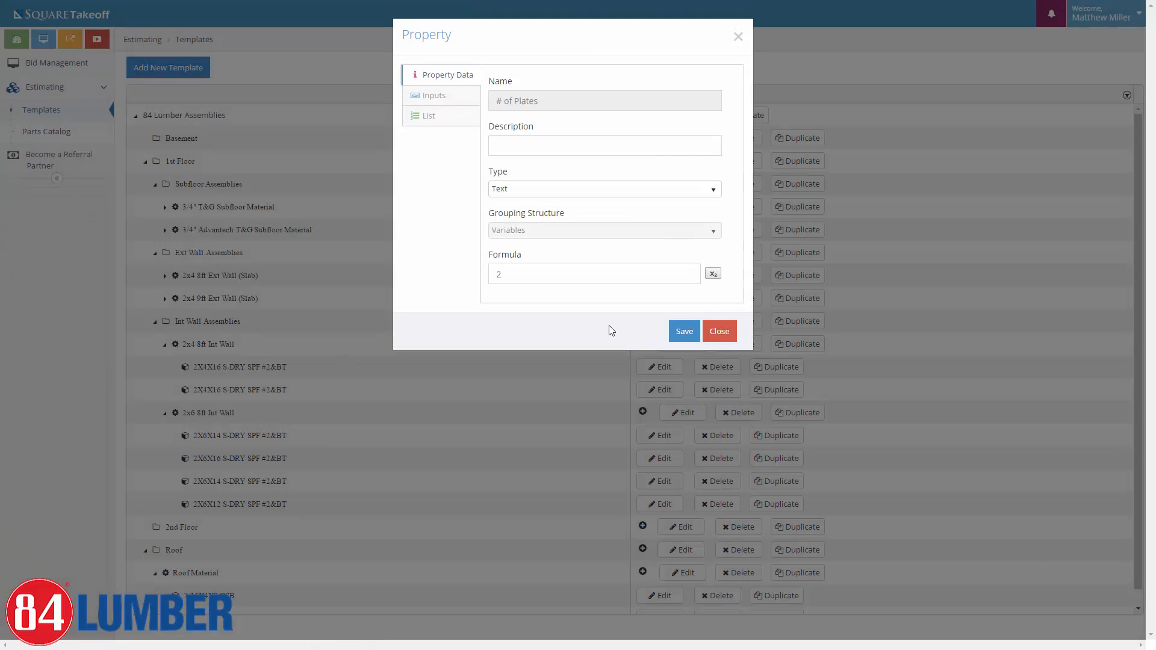
pyautogui.moveTo(519, 277); pyautogui.dragTo(428, 281)
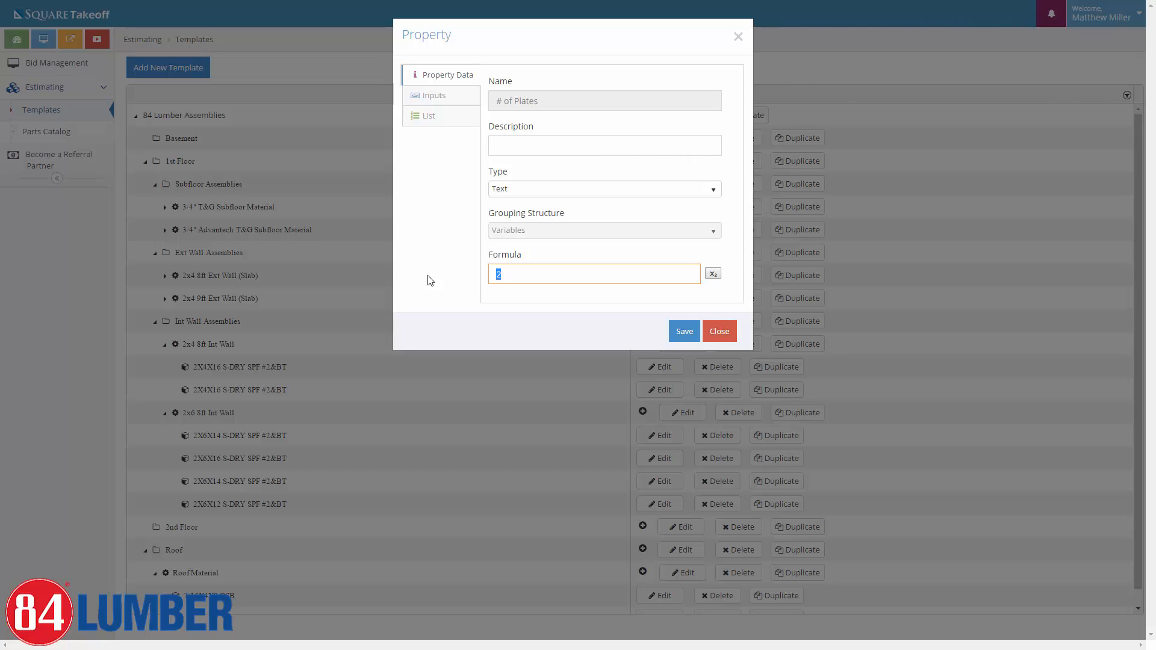
pyautogui.write('.4')
pyautogui.click(684, 332)
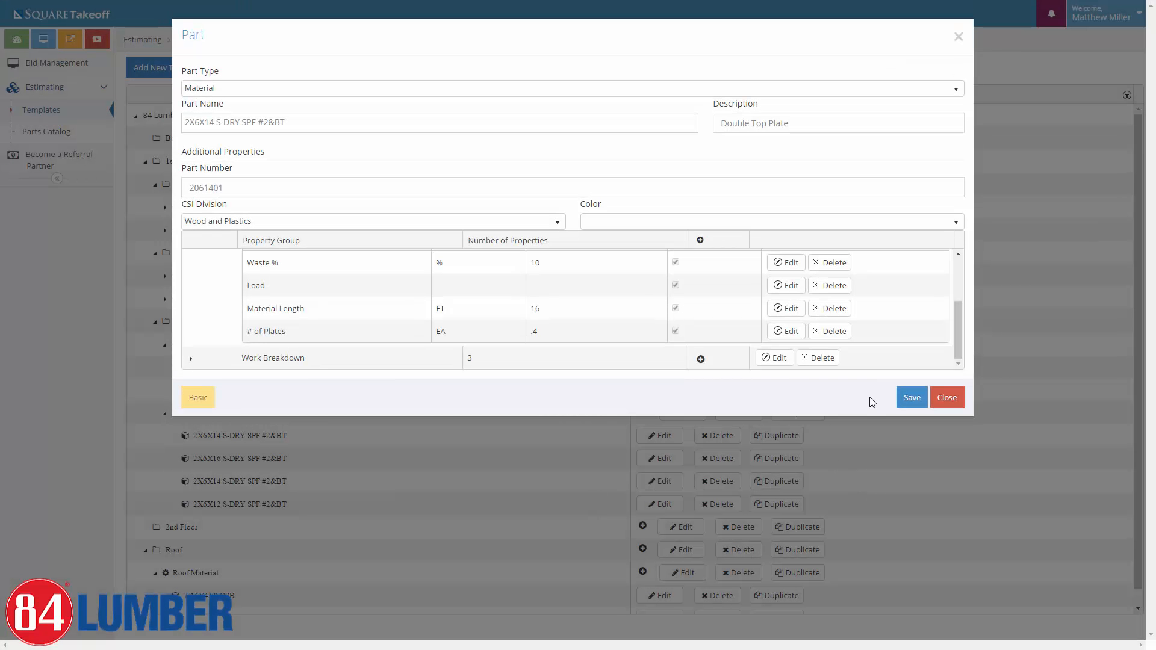
pyautogui.click(910, 397)
pyautogui.click(947, 398)
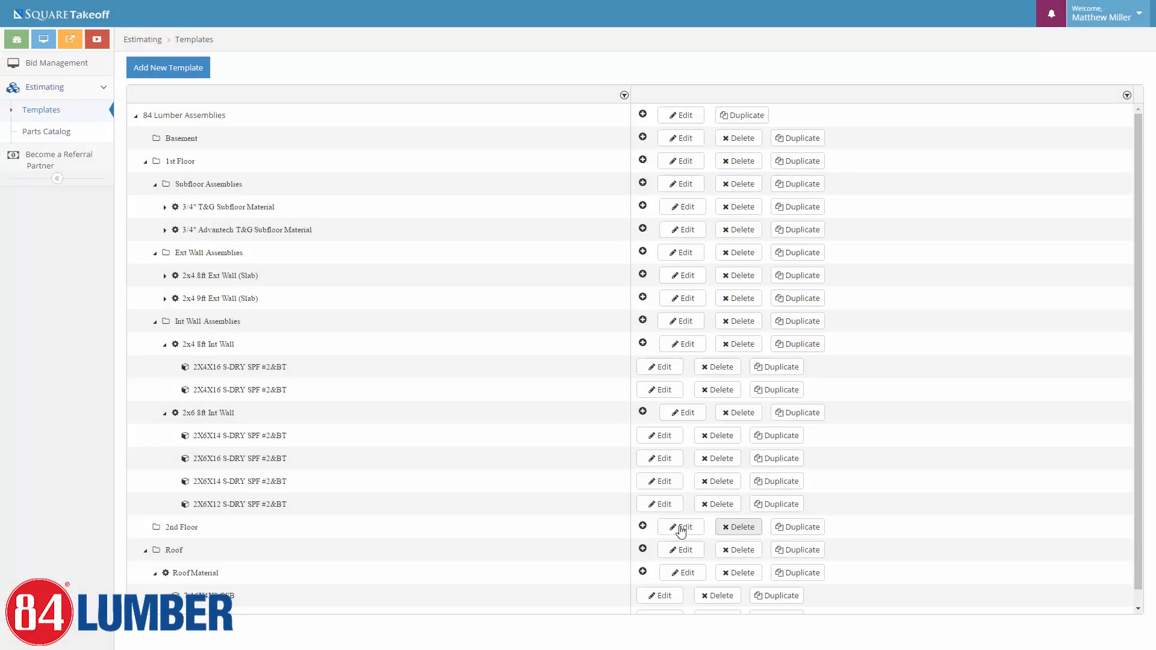
# - Set the 2X6X12 Double Top Plate's # of Plates variable to .4, then save and close the part
pyautogui.click(660, 504)
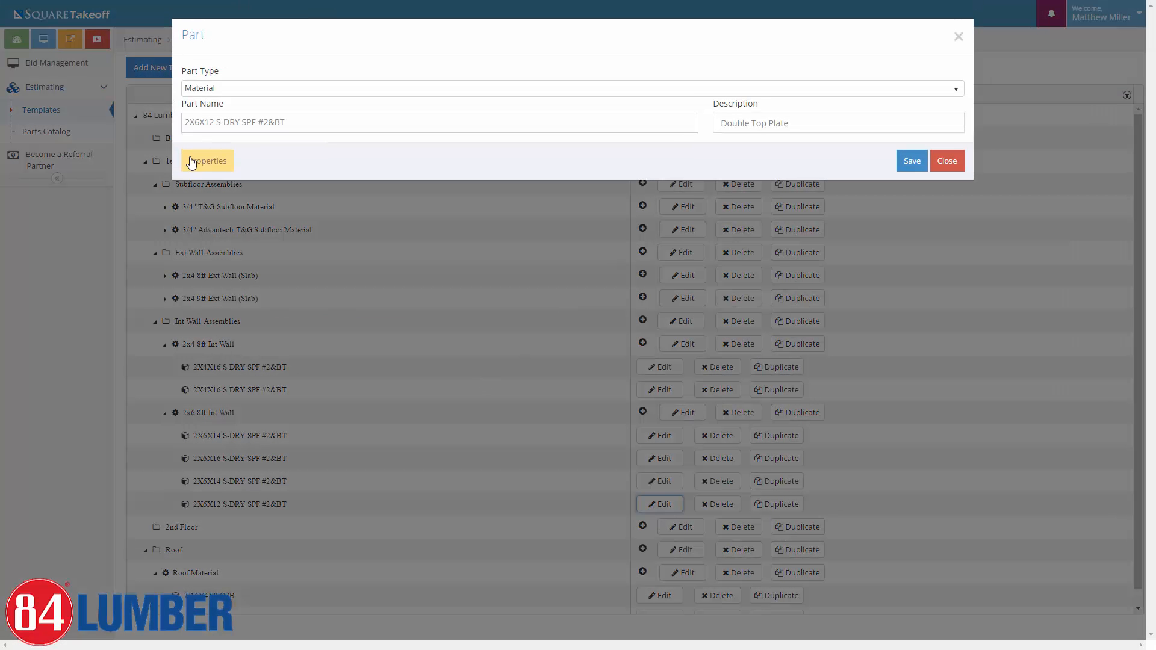
pyautogui.click(222, 161)
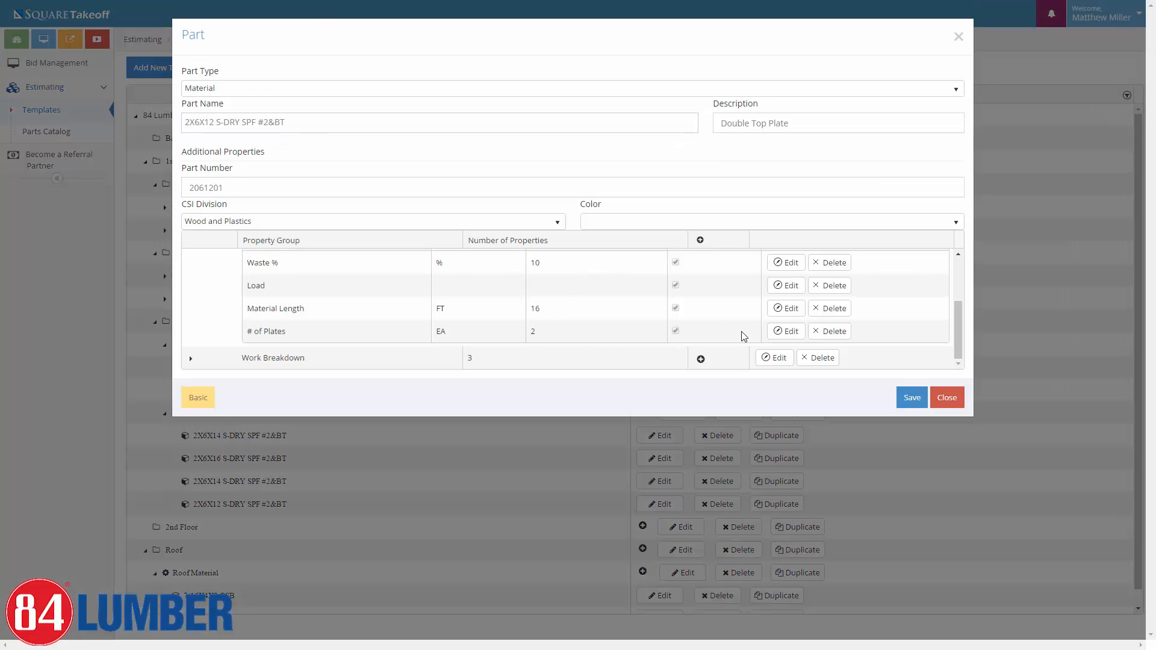
pyautogui.click(785, 331)
pyautogui.moveTo(522, 274); pyautogui.dragTo(455, 264)
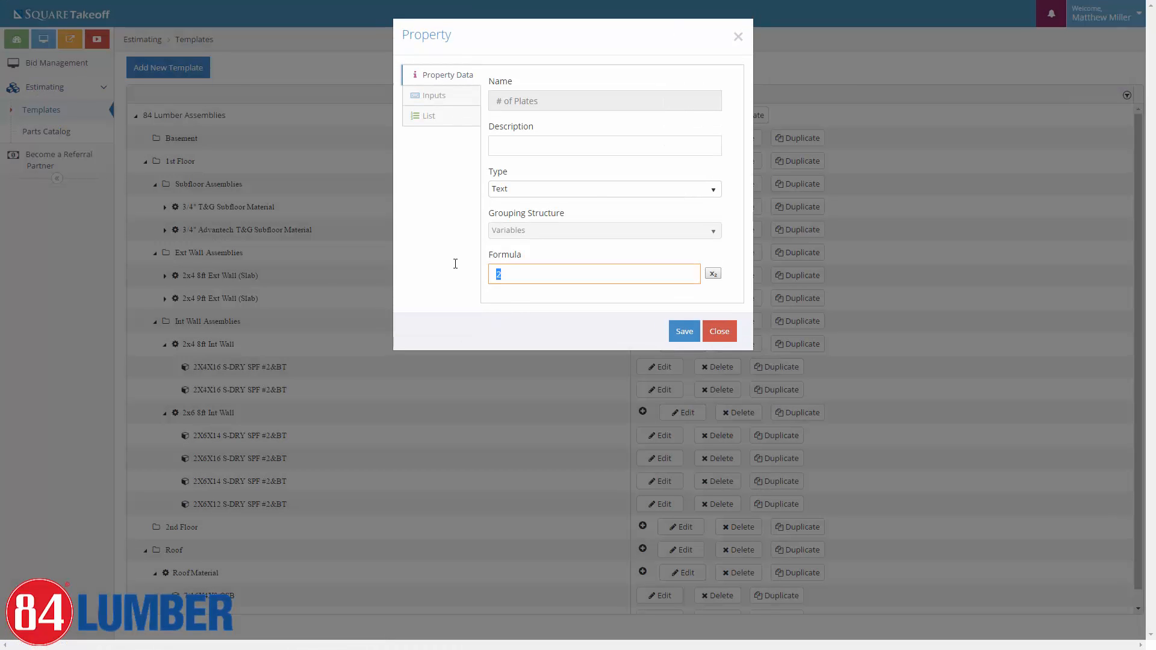
pyautogui.write('.4')
pyautogui.click(683, 331)
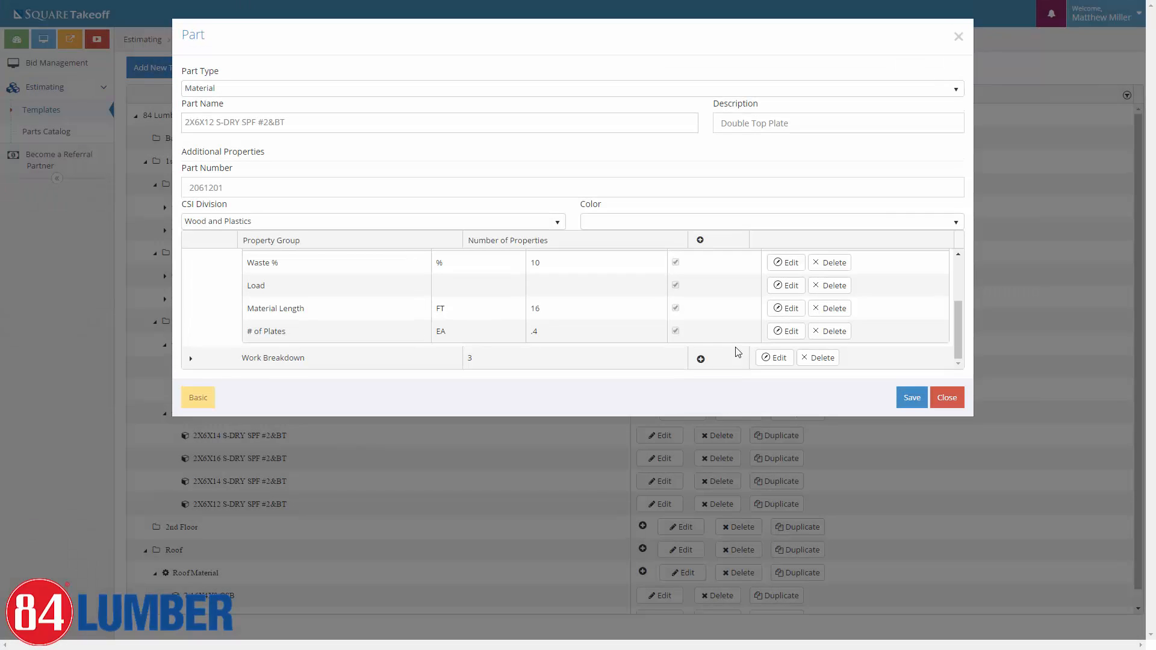
pyautogui.click(912, 399)
pyautogui.click(946, 397)
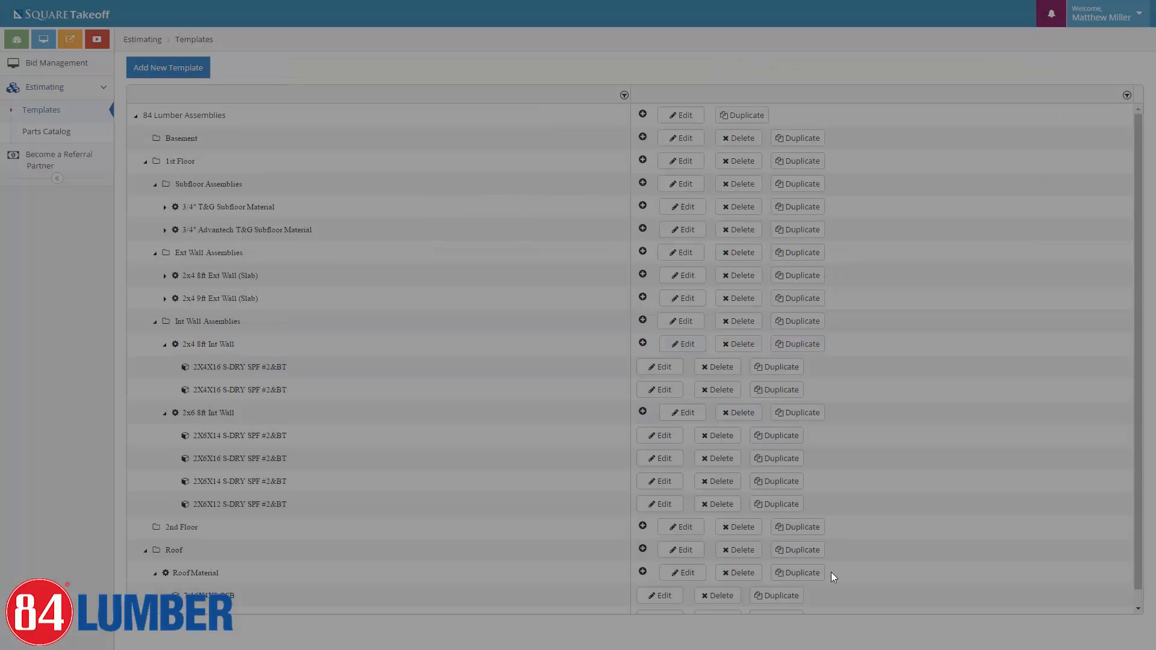
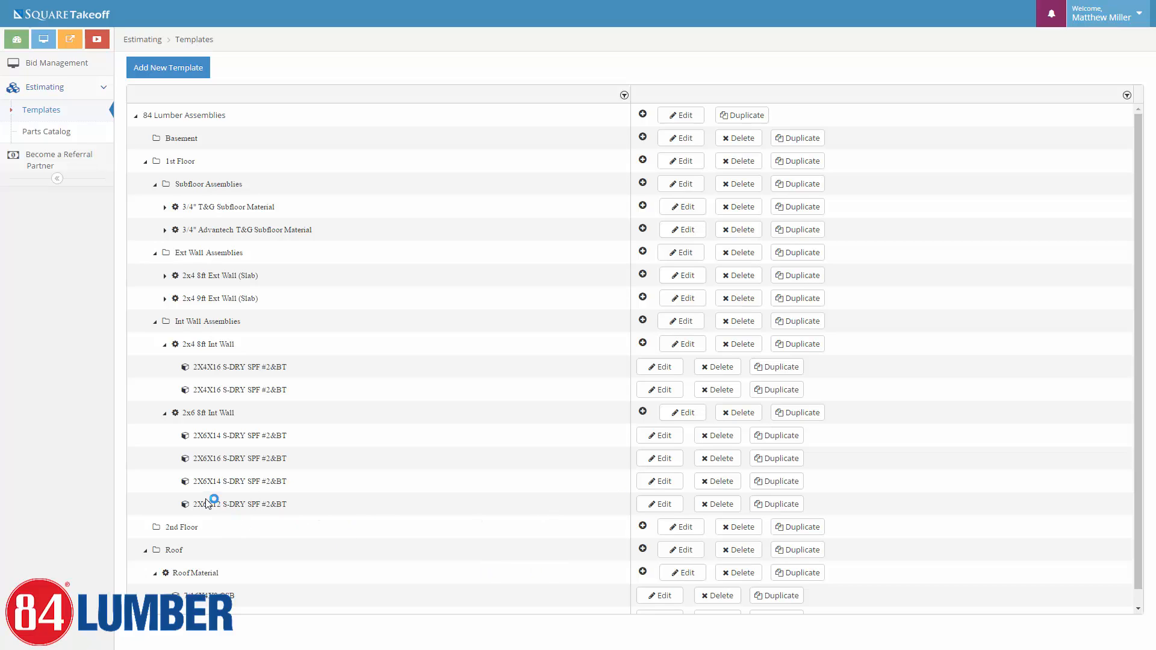
# - Delete the 7/16X4X8 OSB part from the 2x4 9ft Ext Wall (Slab) assembly, confirming with yes
pyautogui.click(657, 392)
pyautogui.click(165, 300)
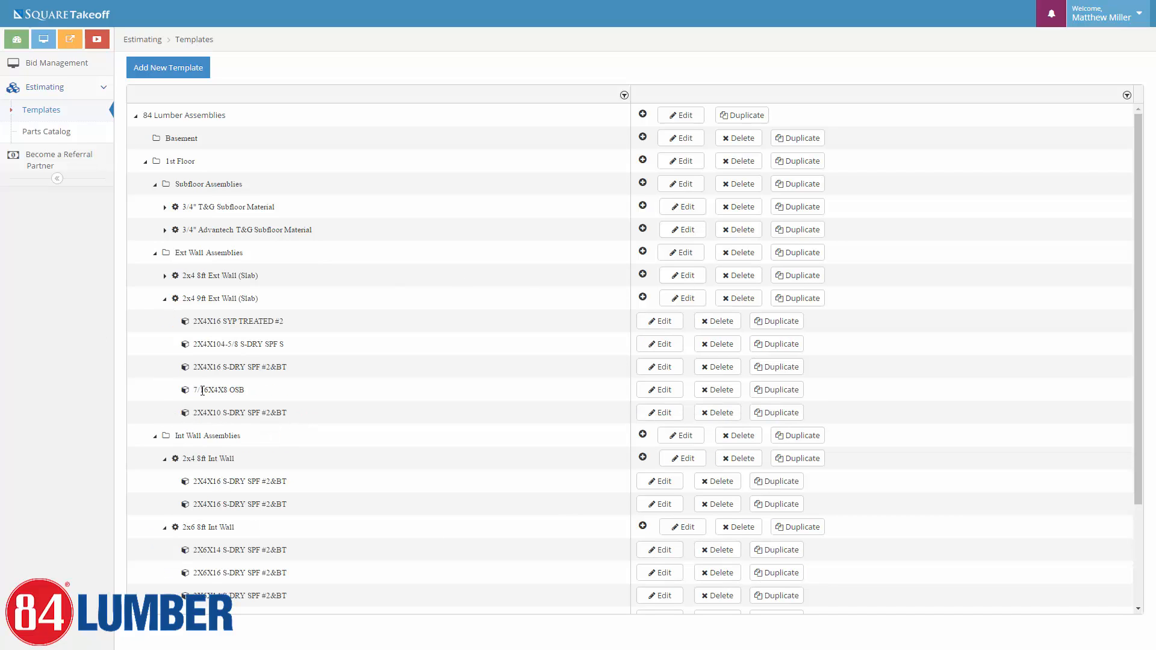
pyautogui.click(722, 390)
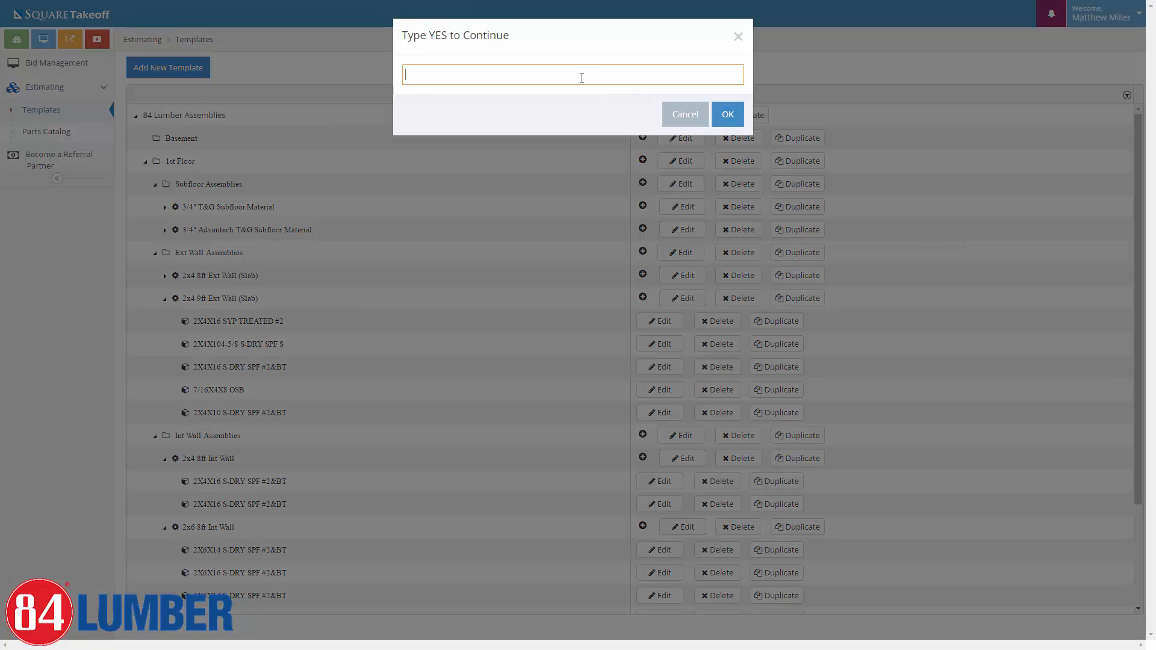
pyautogui.write('yes')
pyautogui.press('Return')
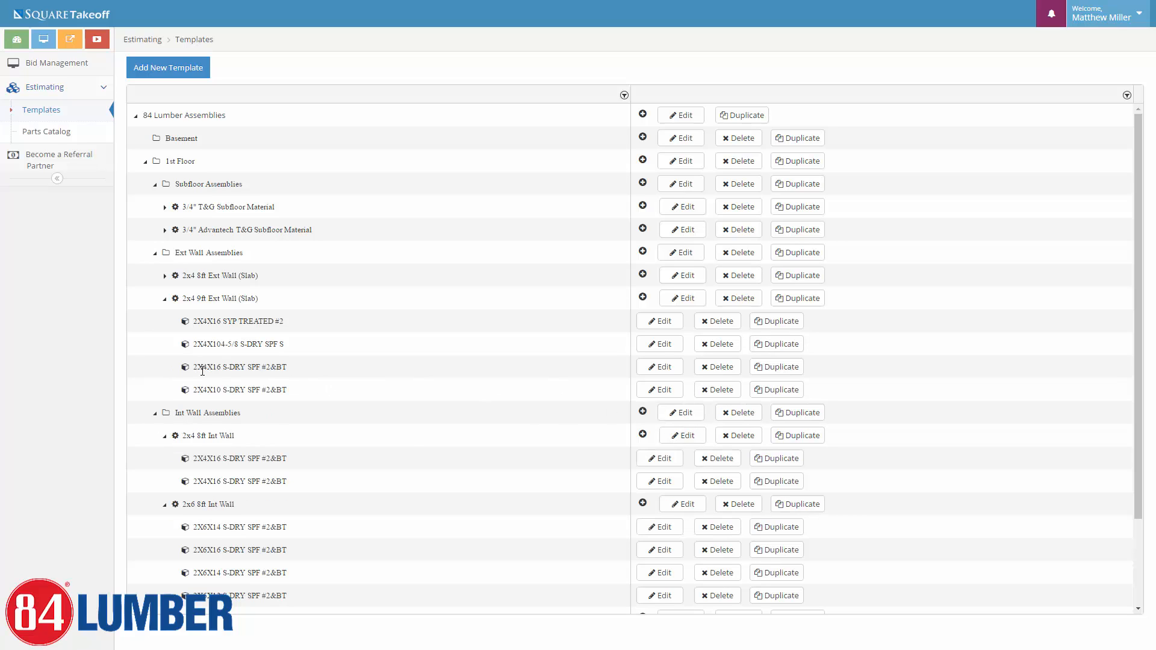
# - Add a Material part named 7/16x4x8 OSB with description Wall Sheathing to the 2x4 9ft Ext Wall (Slab) assembly and save it
pyautogui.click(643, 299)
pyautogui.click(517, 83)
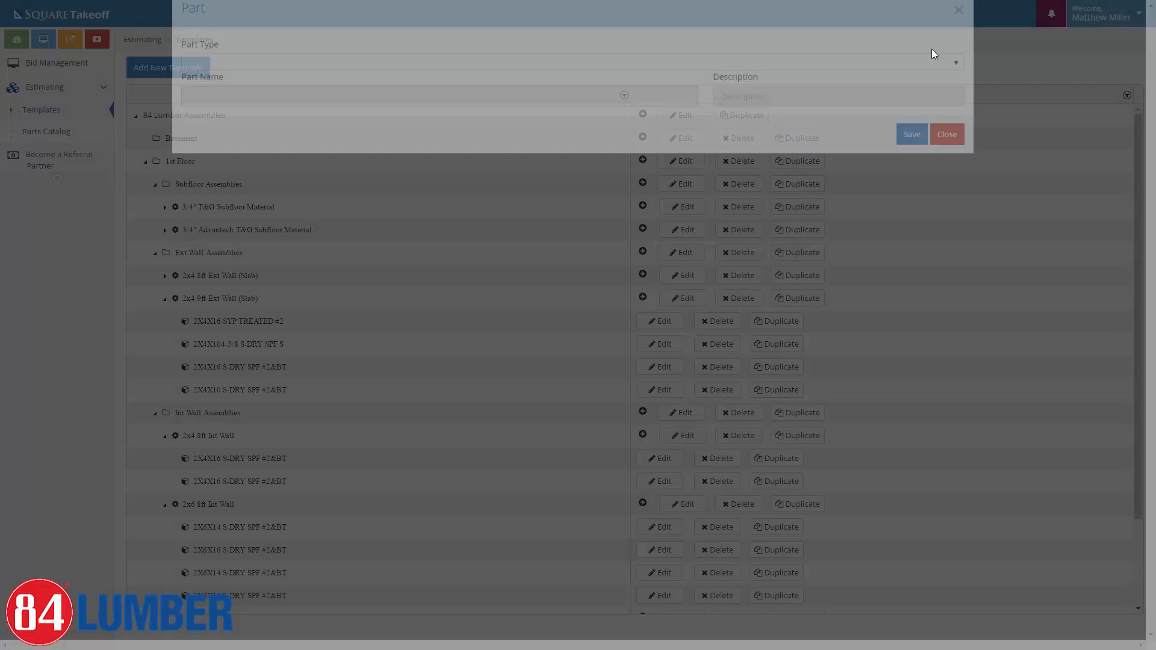
pyautogui.click(218, 88)
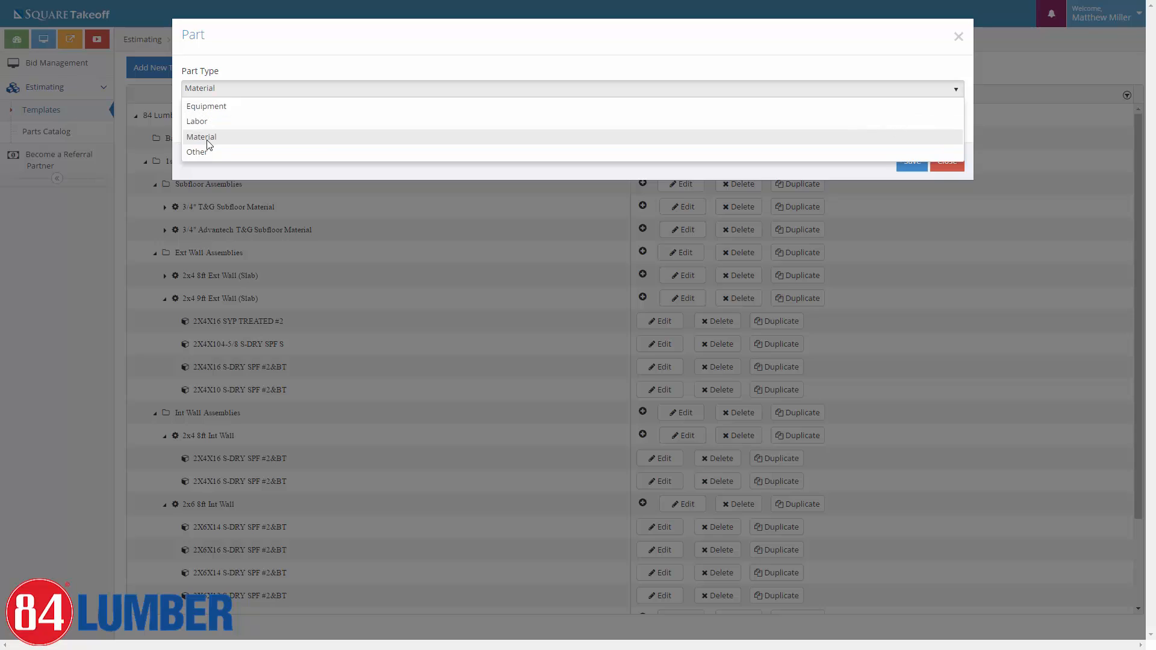
pyautogui.click(207, 138)
pyautogui.click(207, 125)
pyautogui.write('7')
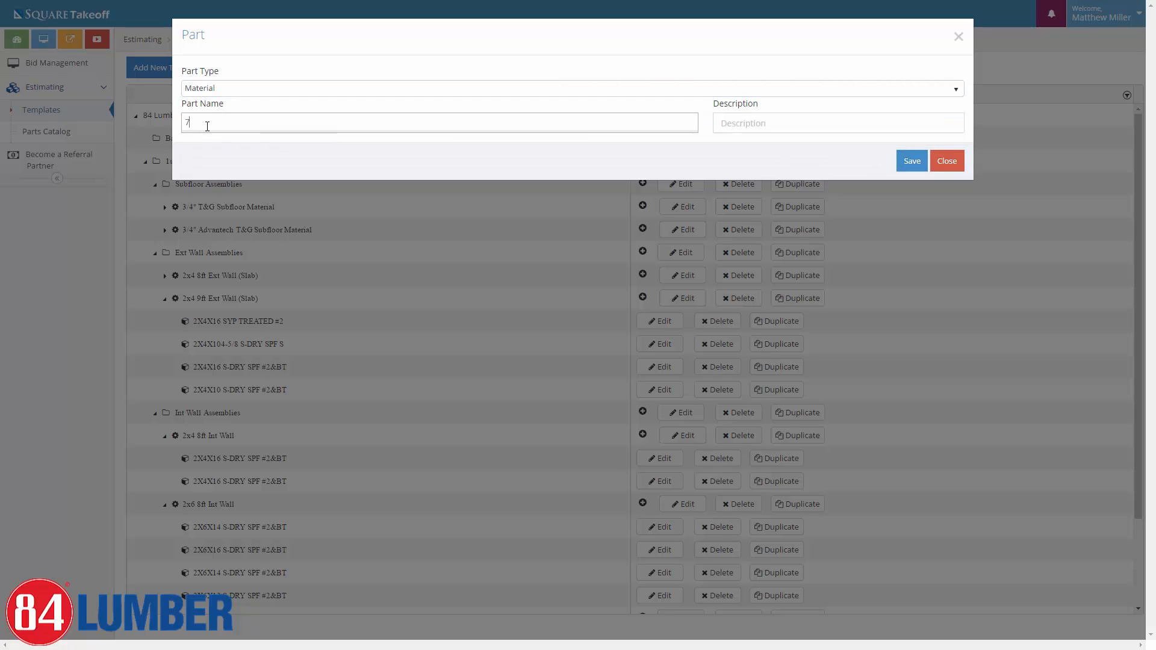
pyautogui.write('/16')
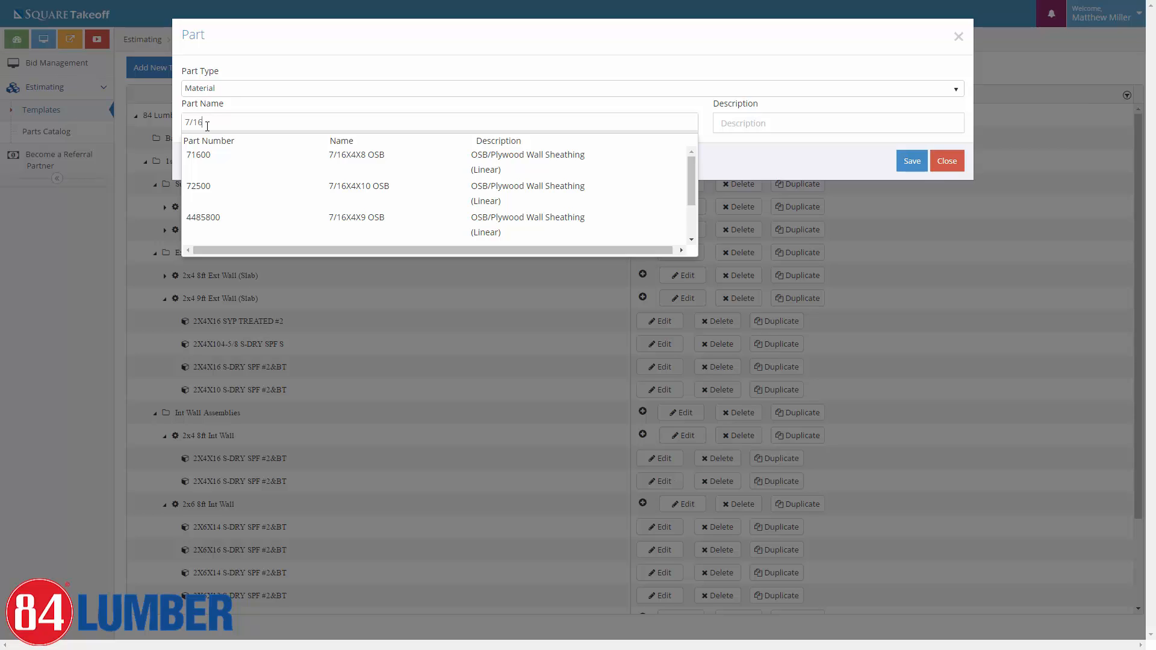
pyautogui.write('x4x8')
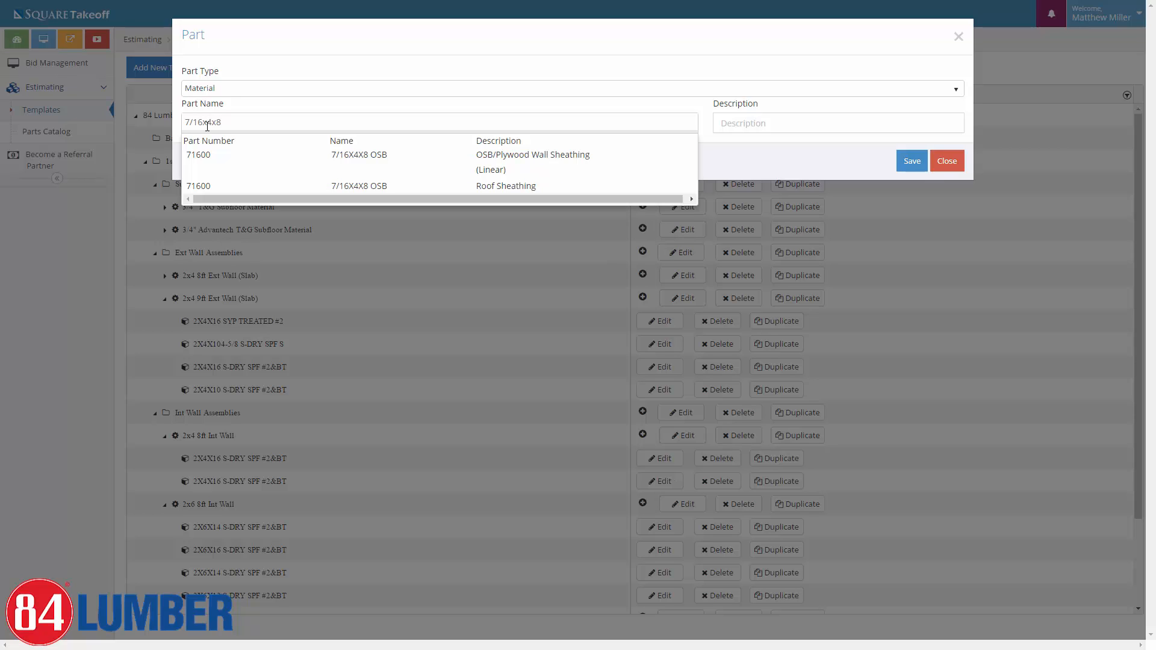
pyautogui.write(' OSB')
pyautogui.click(744, 125)
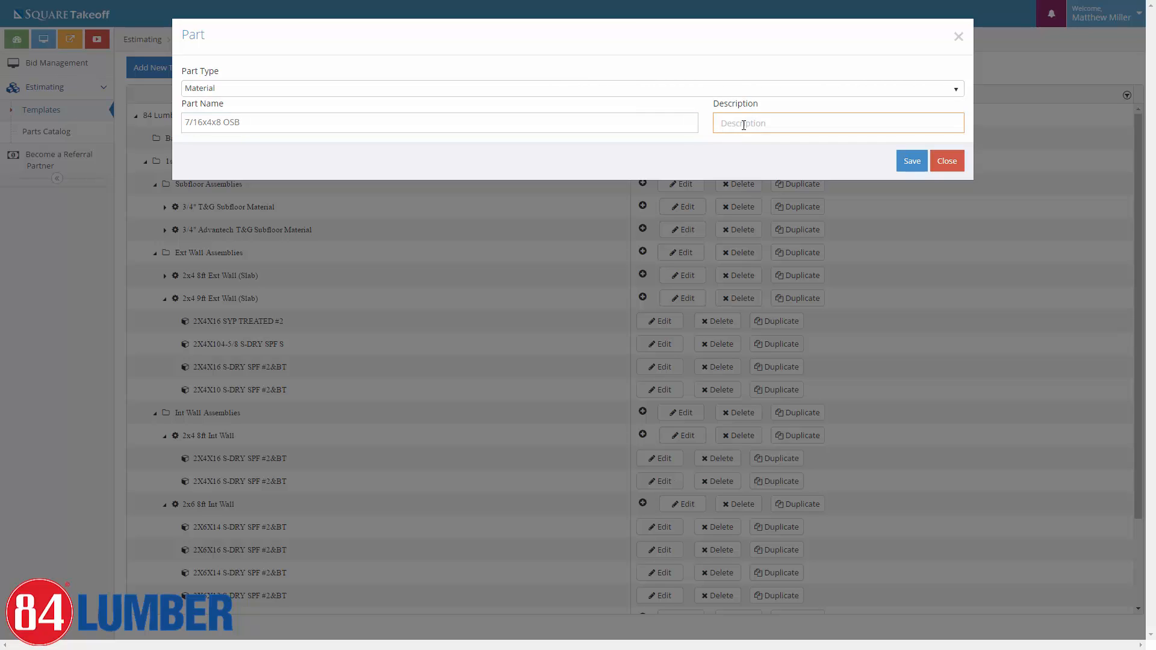
pyautogui.write('Wall Sheathing')
pyautogui.click(906, 167)
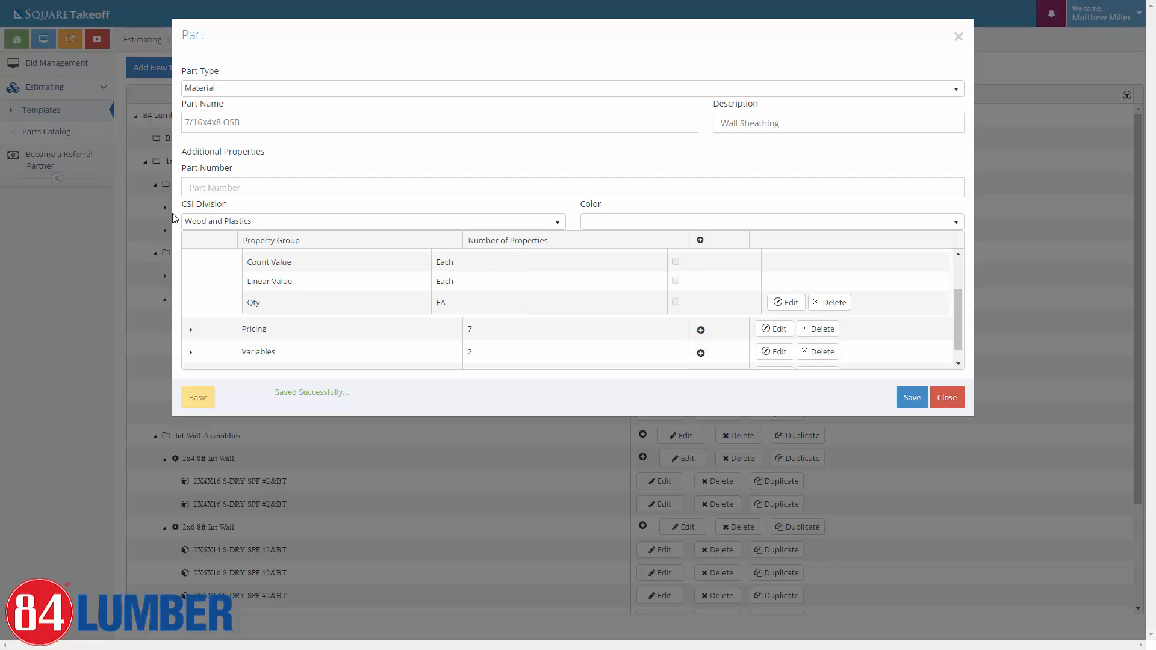
# - Enter part number 71600 for the OSB part and save its Qty formula as [Linear Value]
pyautogui.click(203, 187)
pyautogui.write('71600')
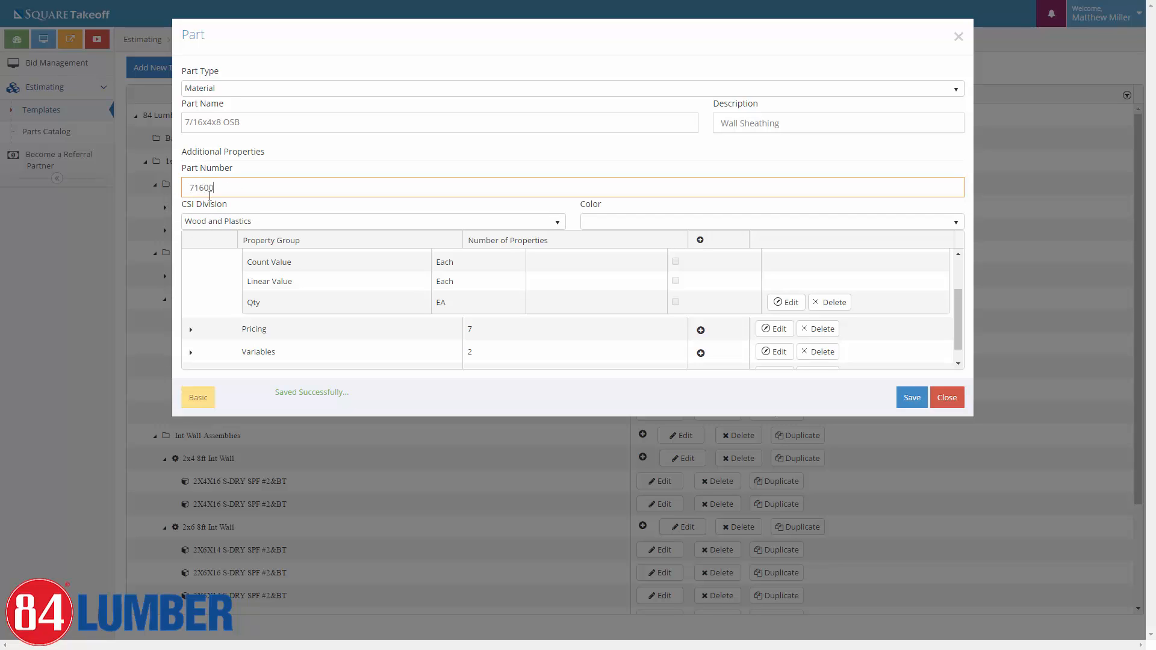
pyautogui.click(777, 303)
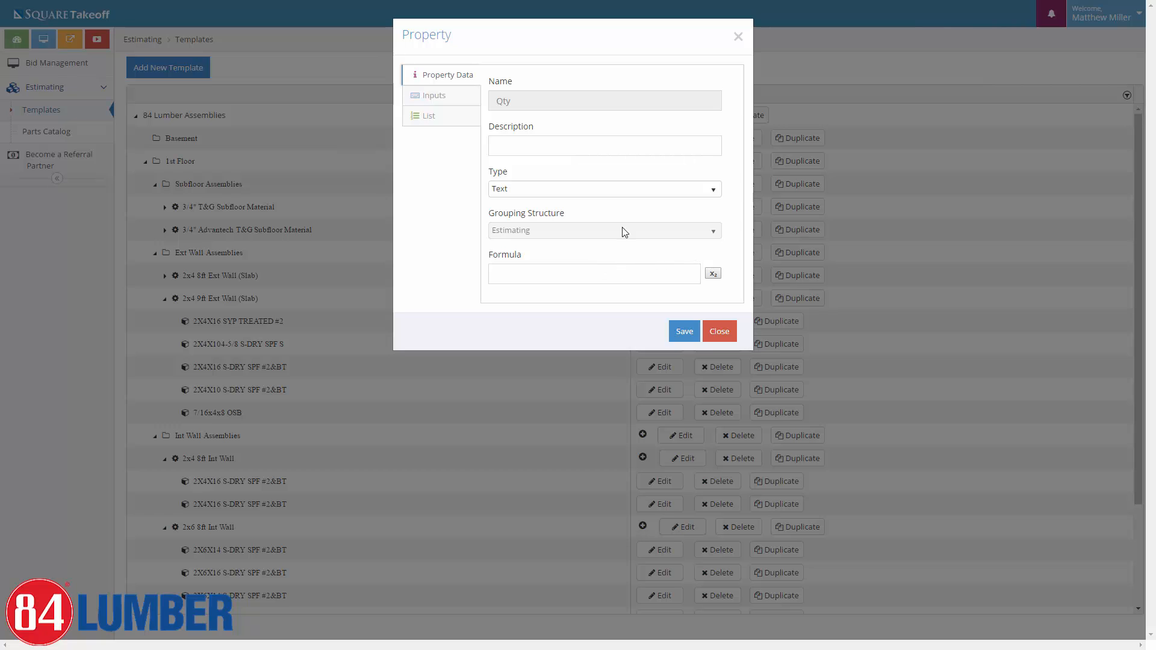
pyautogui.click(711, 276)
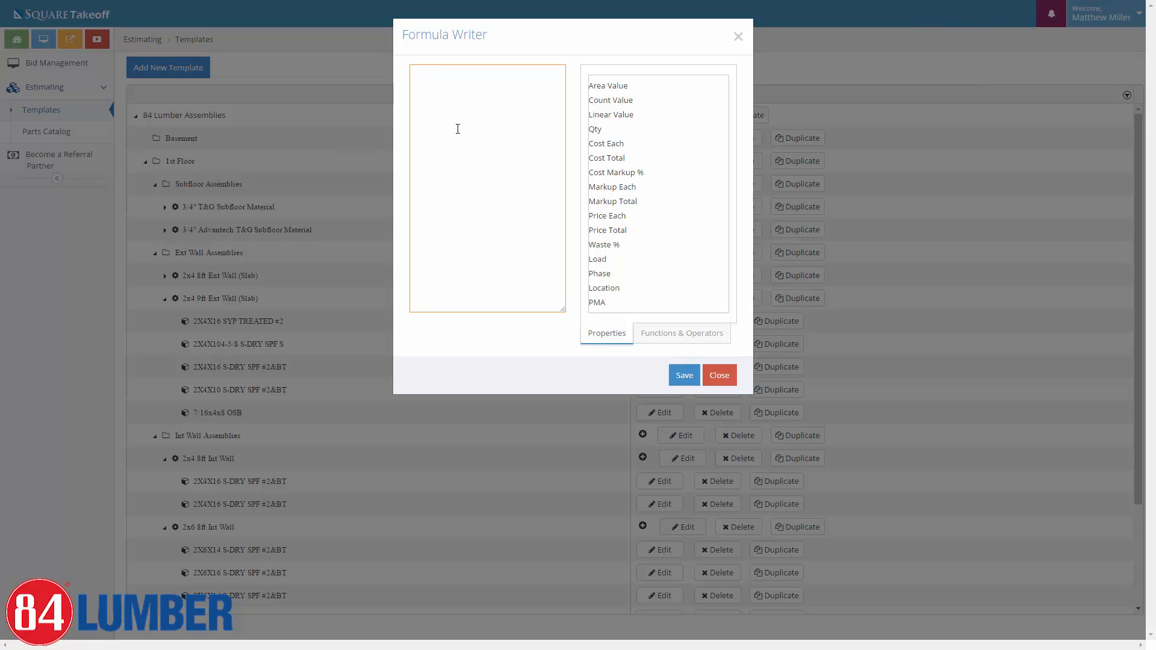
pyautogui.doubleClick(616, 118)
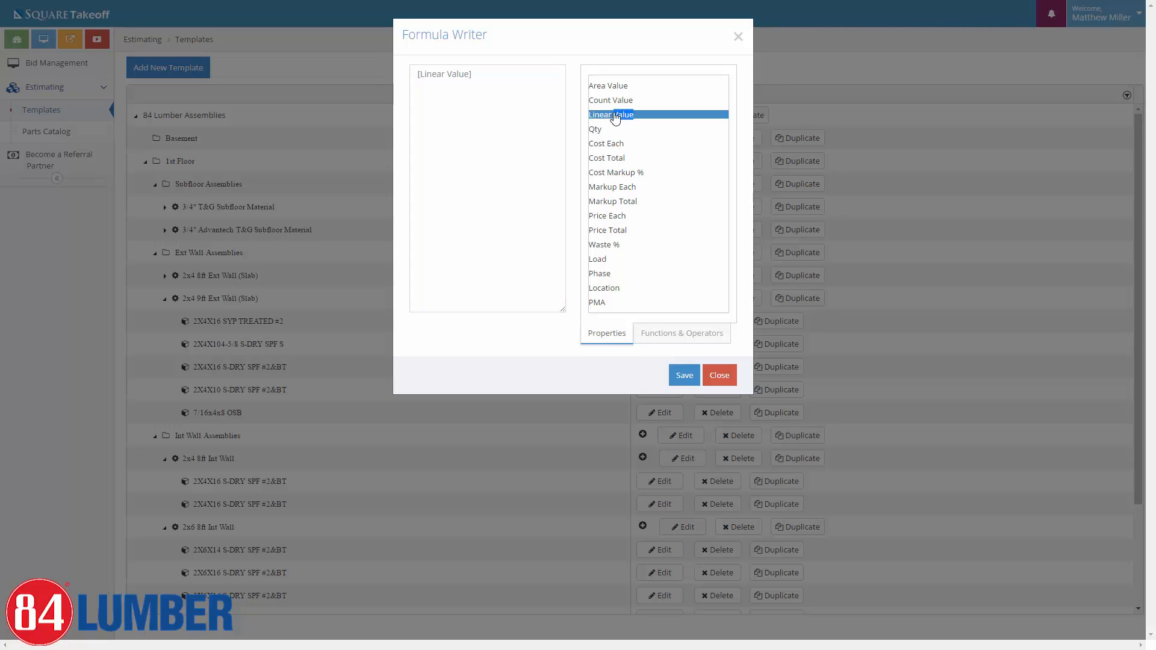
pyautogui.click(479, 84)
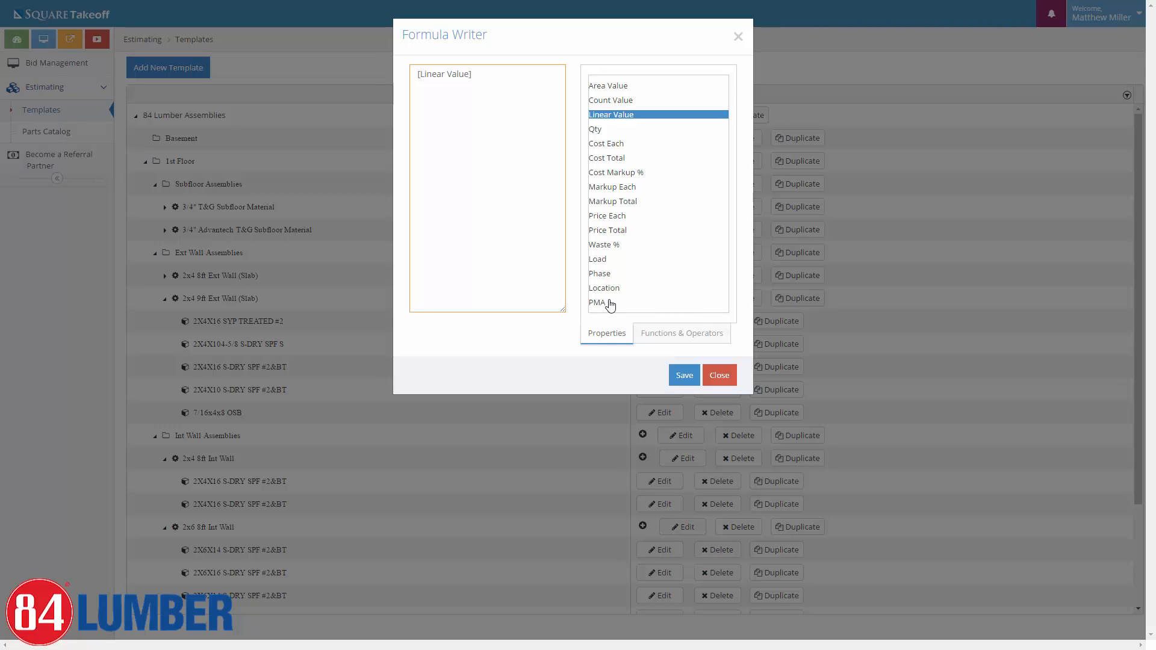
pyautogui.click(687, 376)
pyautogui.click(682, 335)
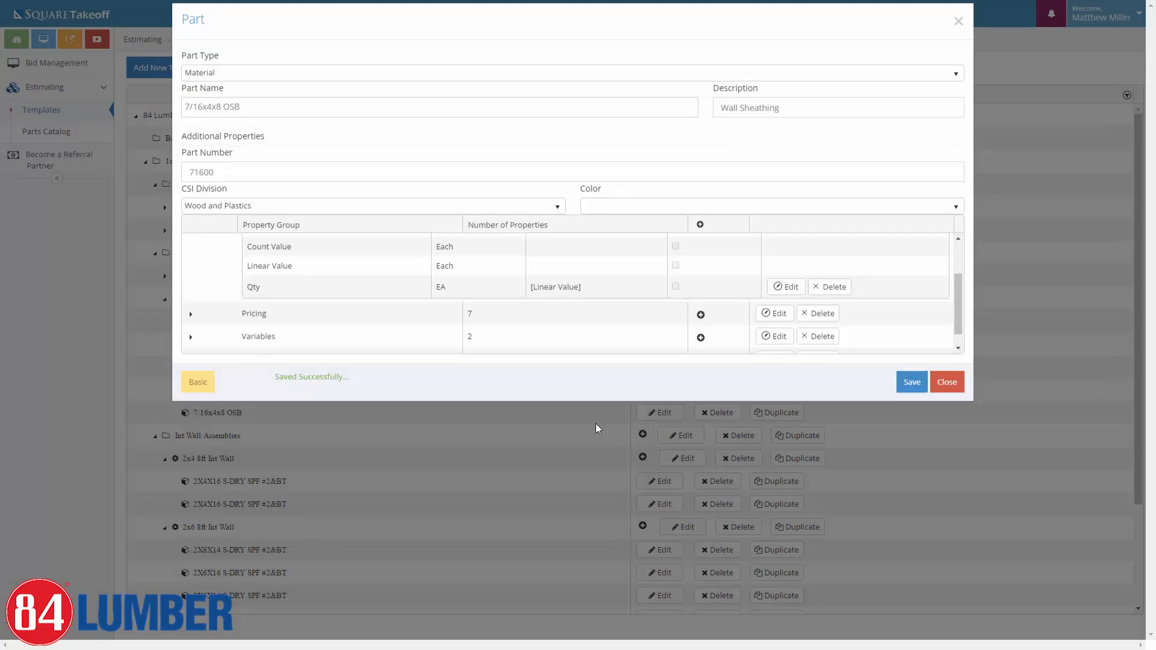
# - Start a new property in the OSB part's Variables group named Wall Height, with type Text and formula 9
pyautogui.click(191, 353)
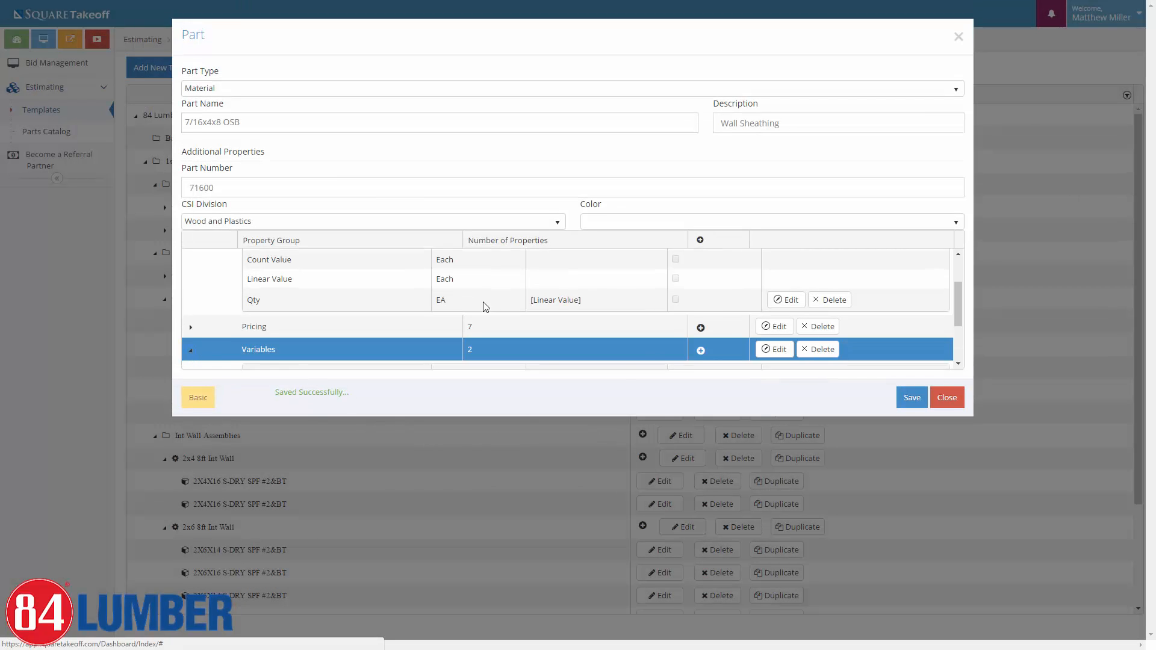
pyautogui.scroll(-2, 644, 340)
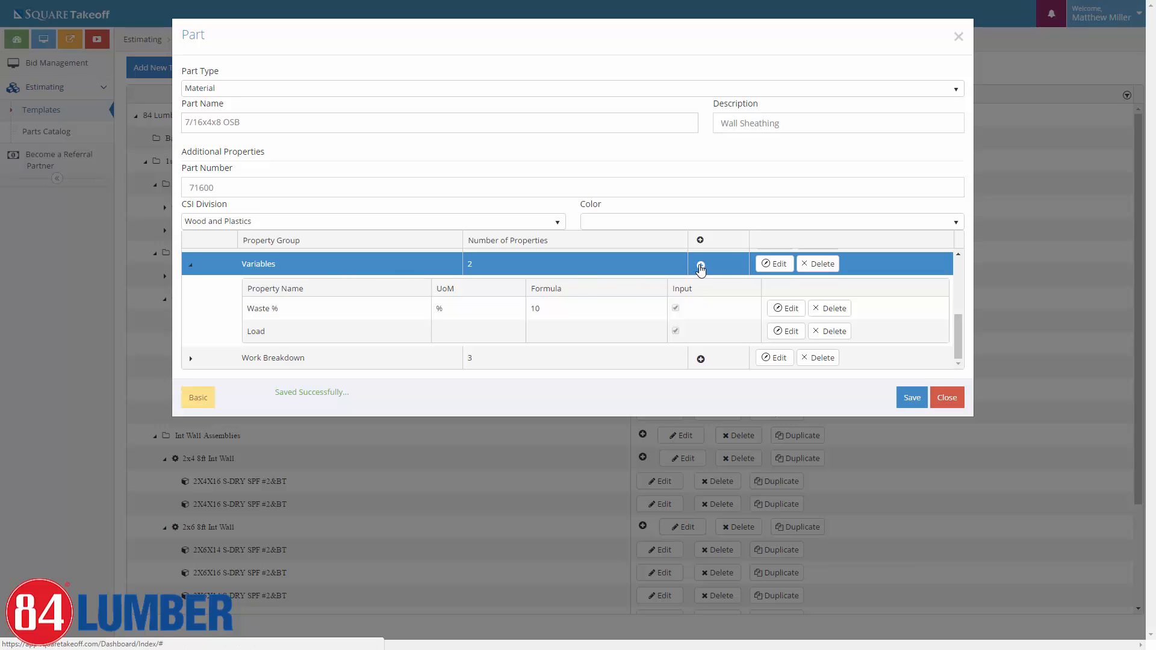
pyautogui.click(698, 266)
pyautogui.click(545, 99)
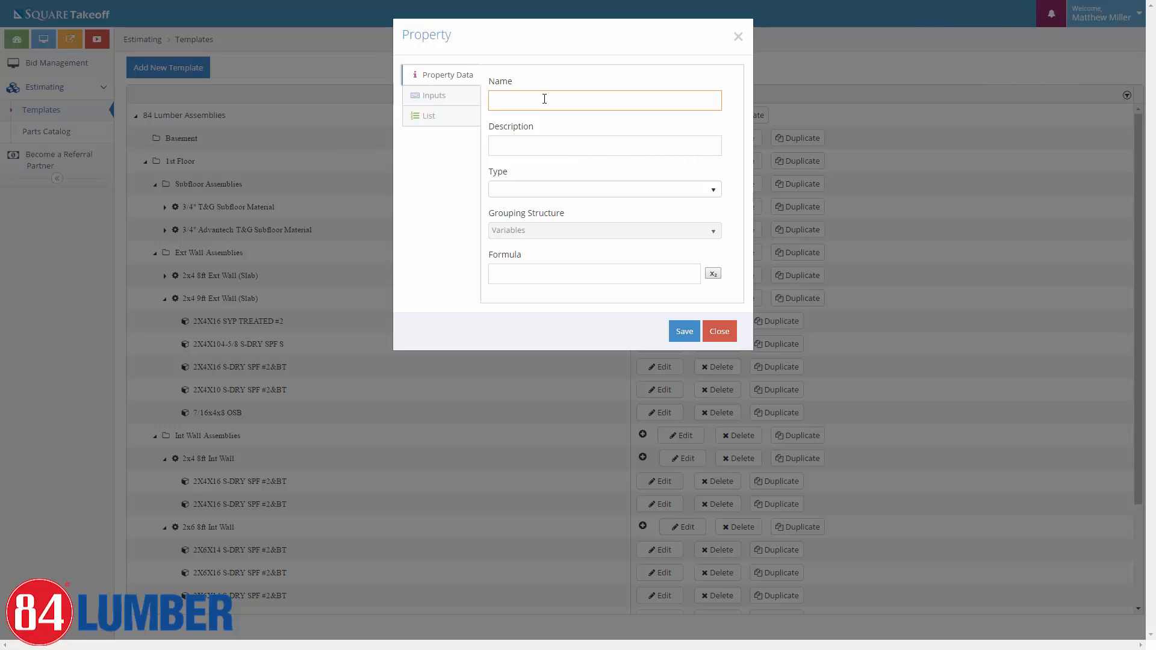
pyautogui.write('Wall Height')
pyautogui.click(520, 190)
pyautogui.click(502, 300)
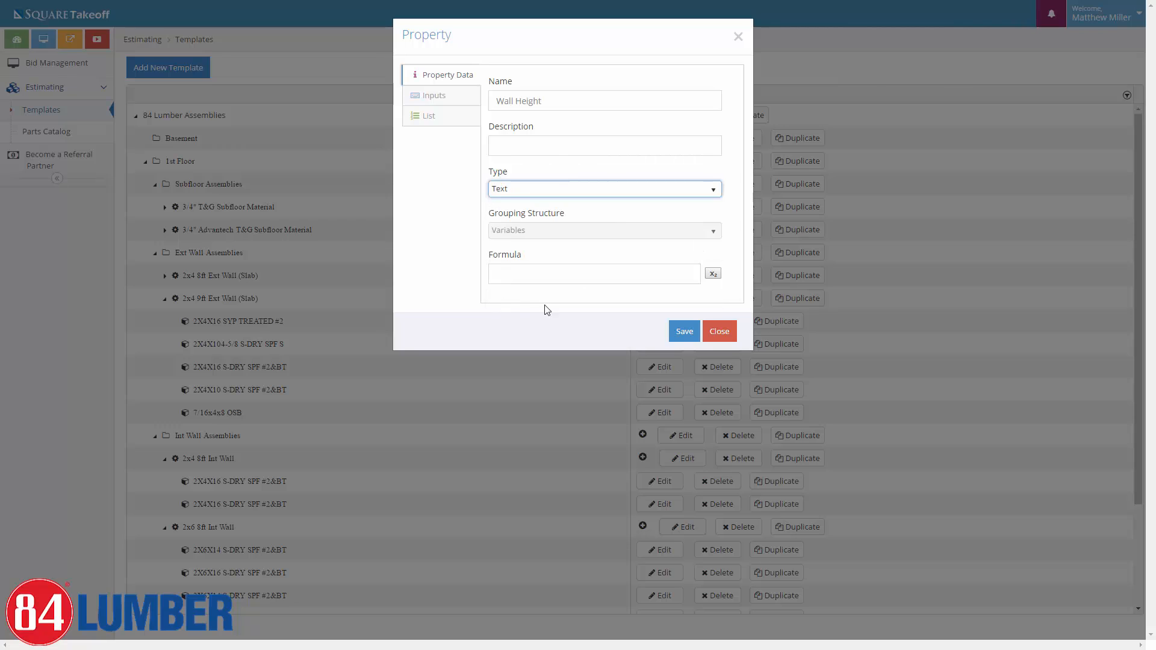
pyautogui.click(526, 275)
pyautogui.write('9')
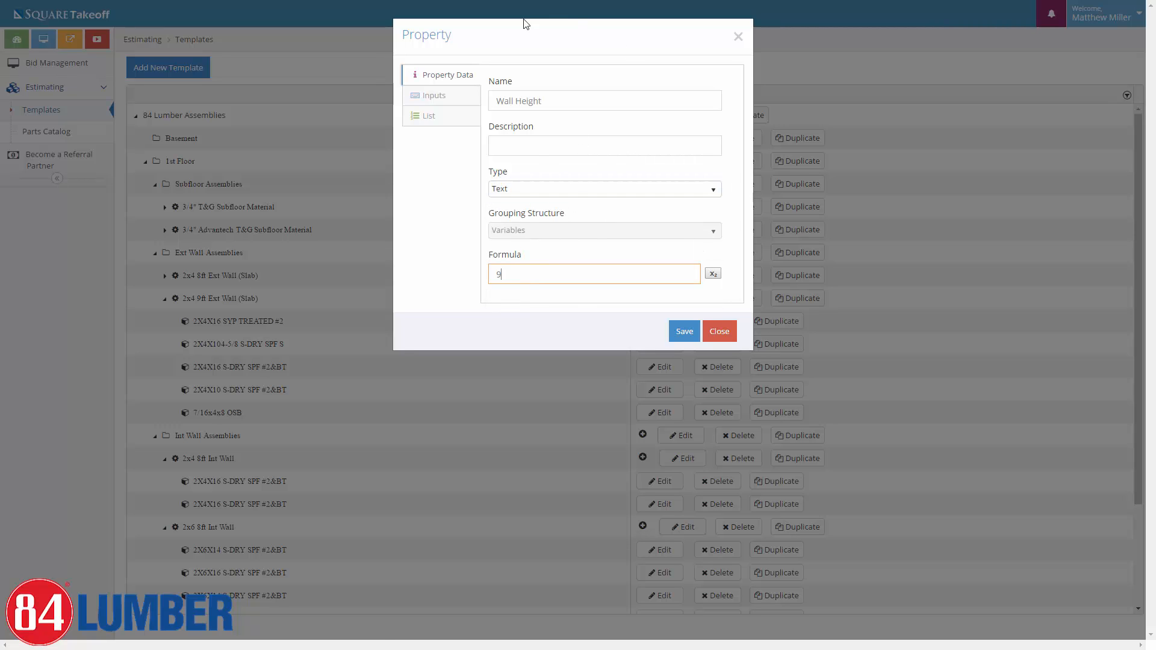
# - Allow input for the Wall Height property, set its unit of measure to FT, and save it
pyautogui.click(435, 98)
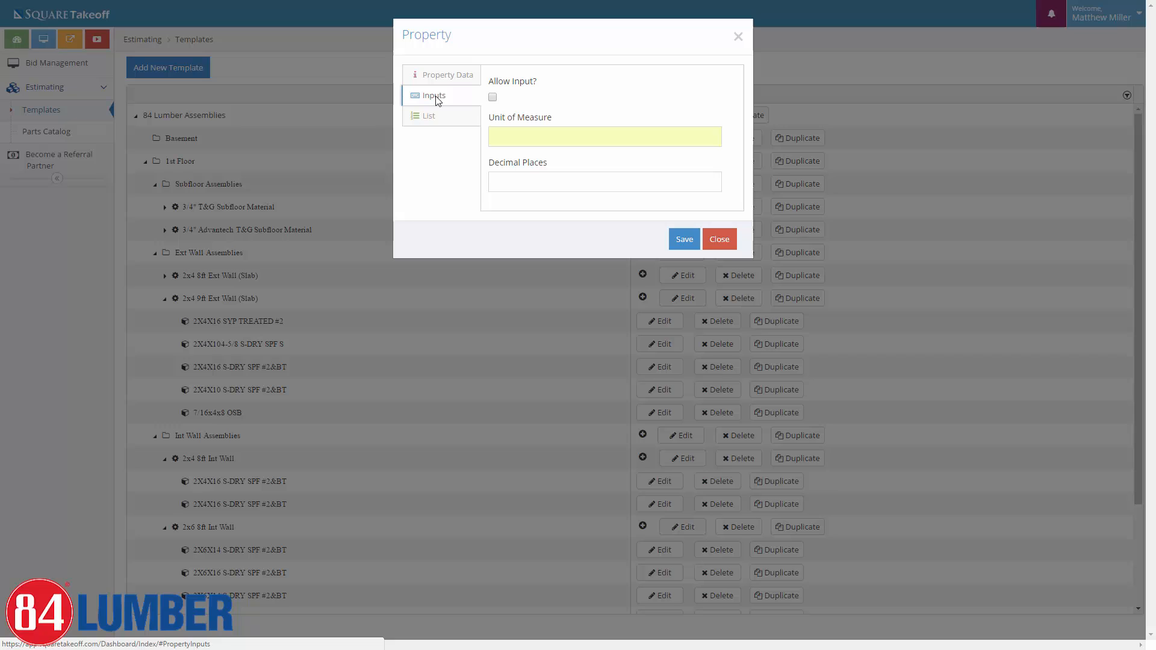
pyautogui.click(492, 98)
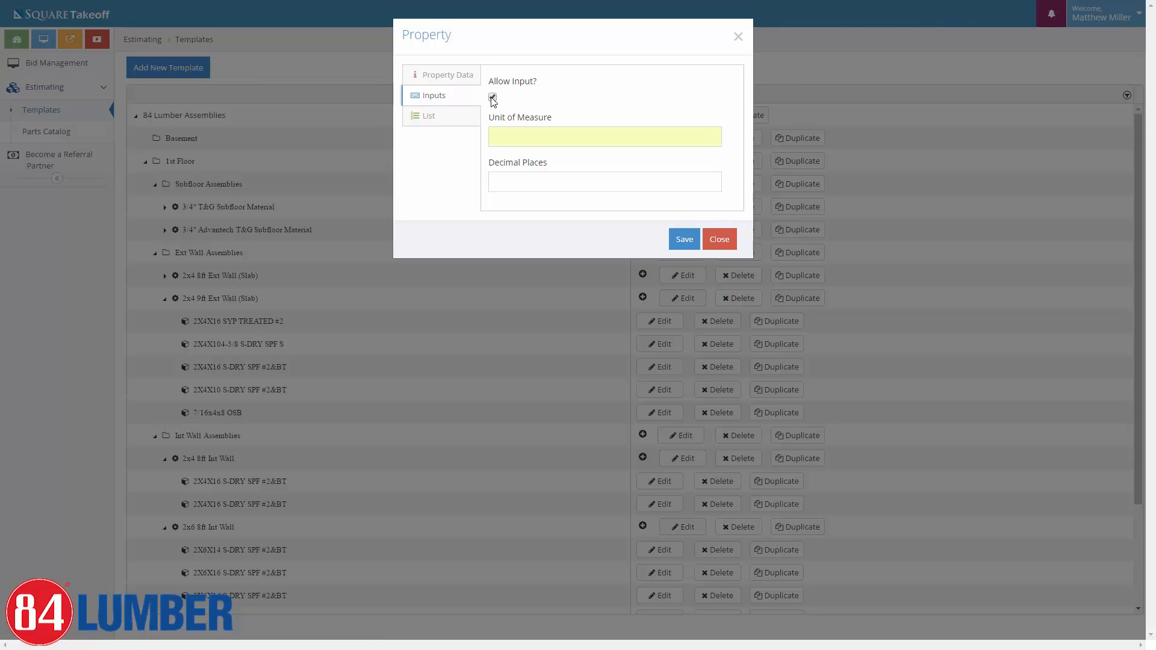
pyautogui.click(515, 132)
pyautogui.write('FT')
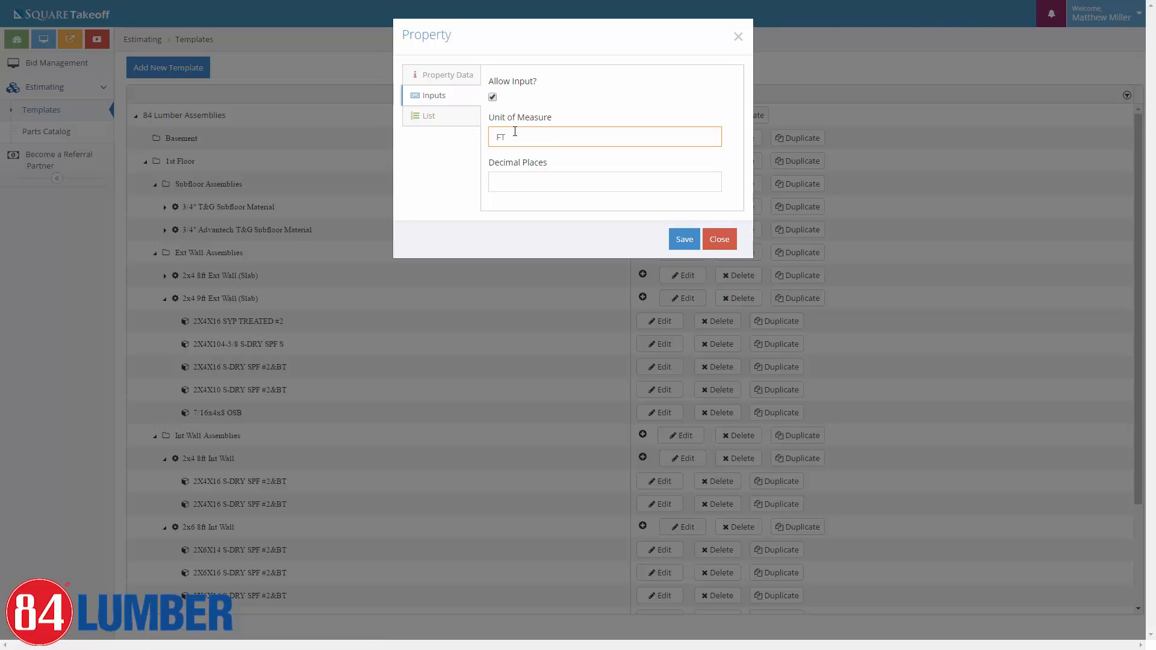
pyautogui.click(451, 77)
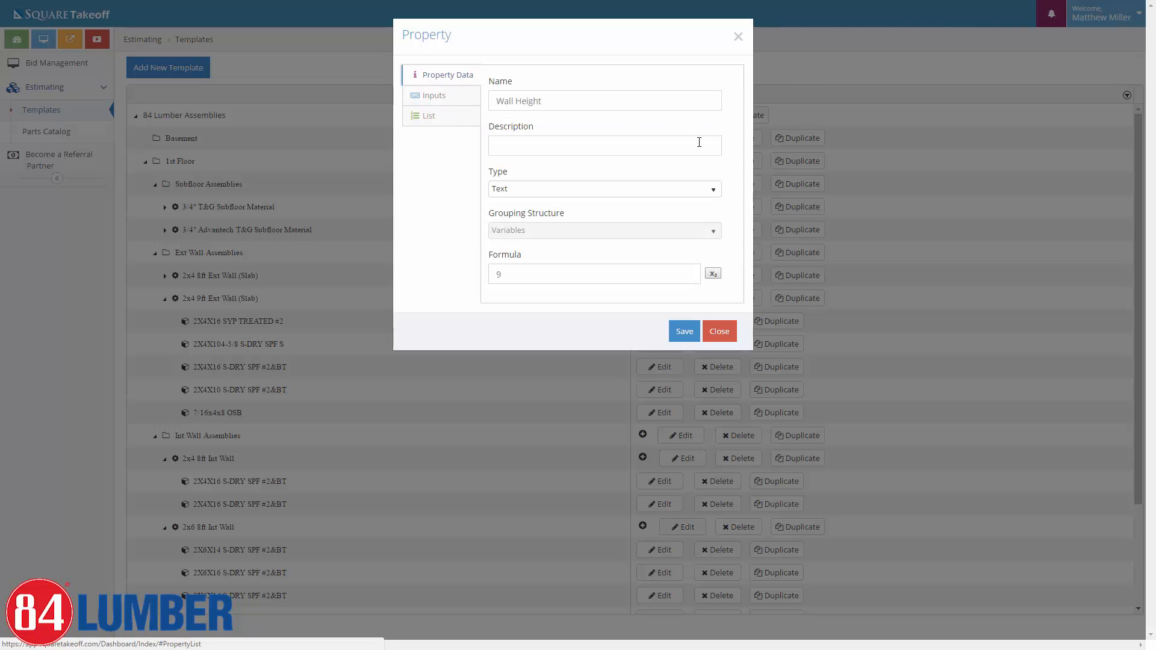
pyautogui.click(685, 331)
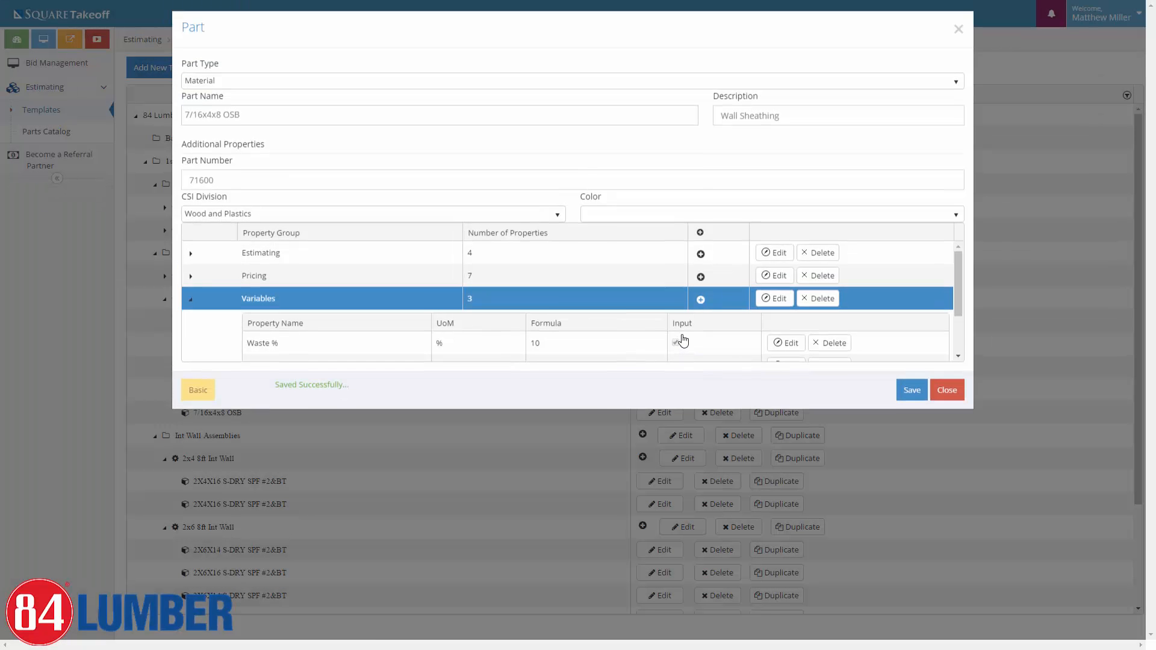
# - Open the OSB part's Qty property in the formula writer and extend its formula to [Linear Value] * [Wall Height]
pyautogui.scroll(-2, 429, 302)
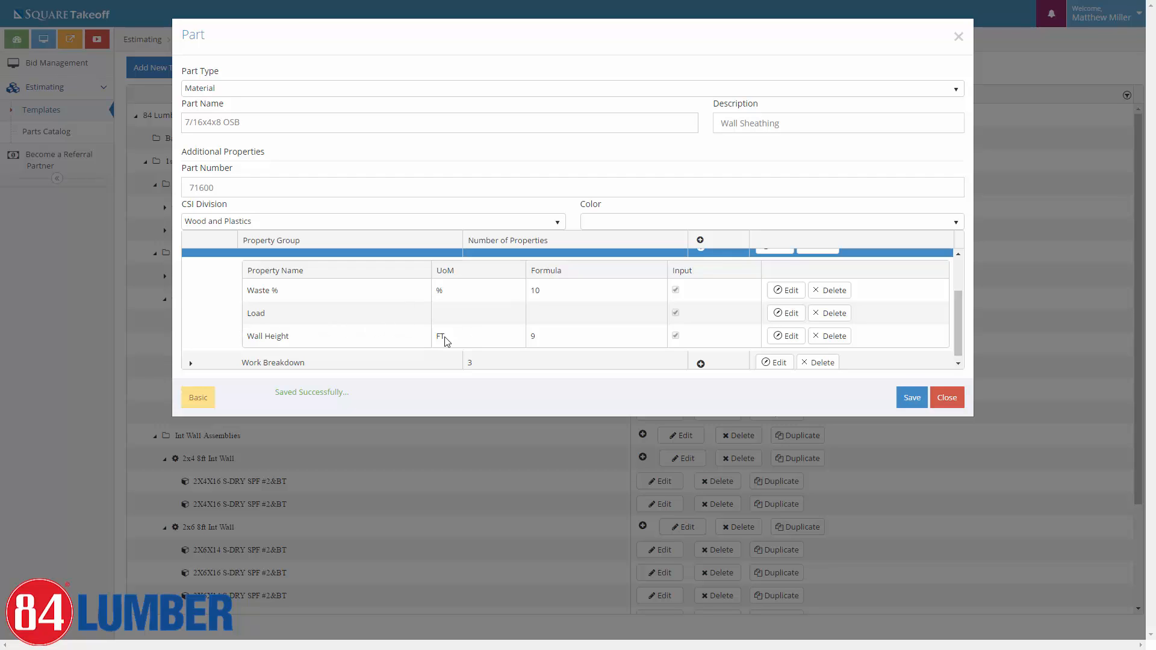
pyautogui.scroll(2, 439, 335)
pyautogui.click(191, 263)
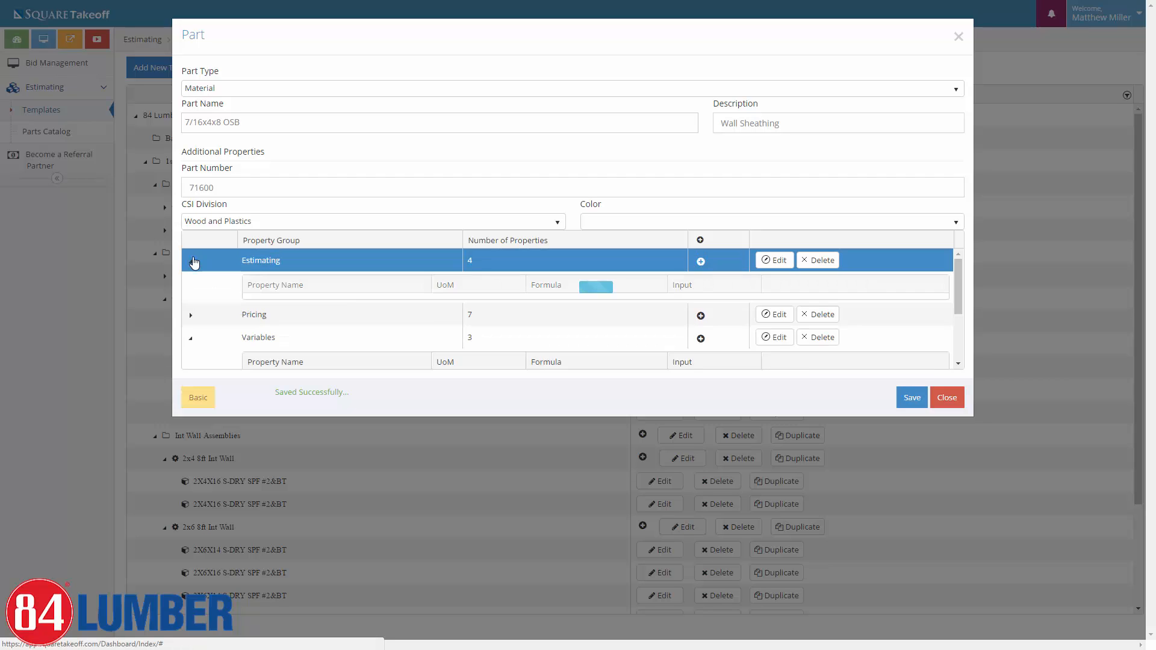
pyautogui.scroll(-1, 439, 286)
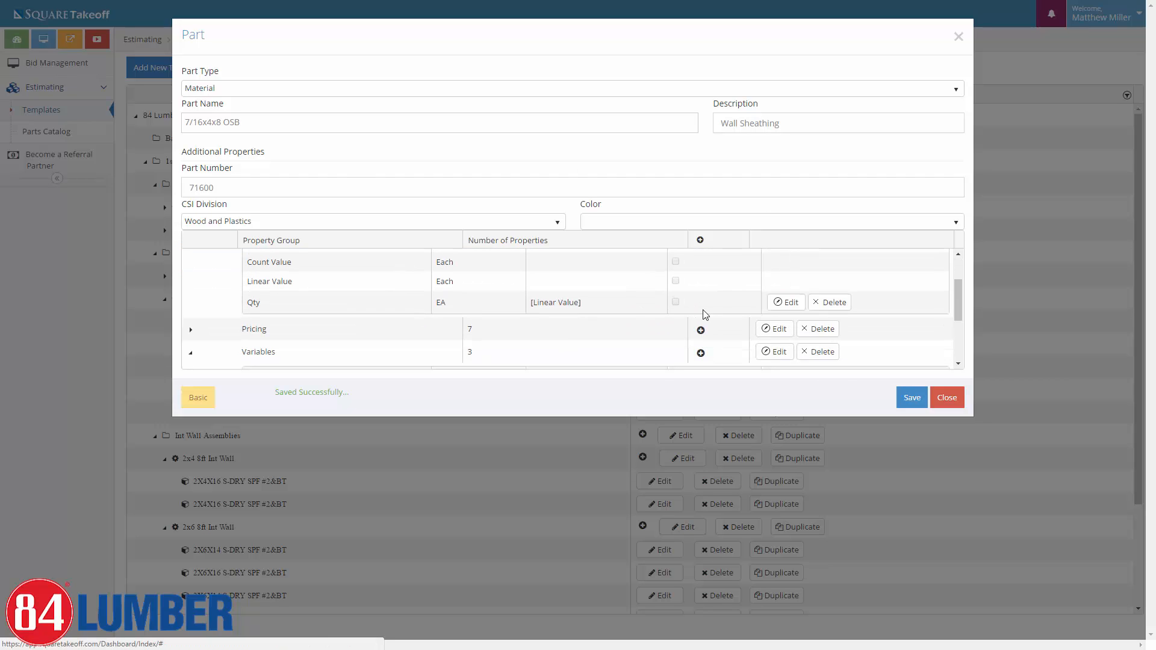
pyautogui.click(791, 303)
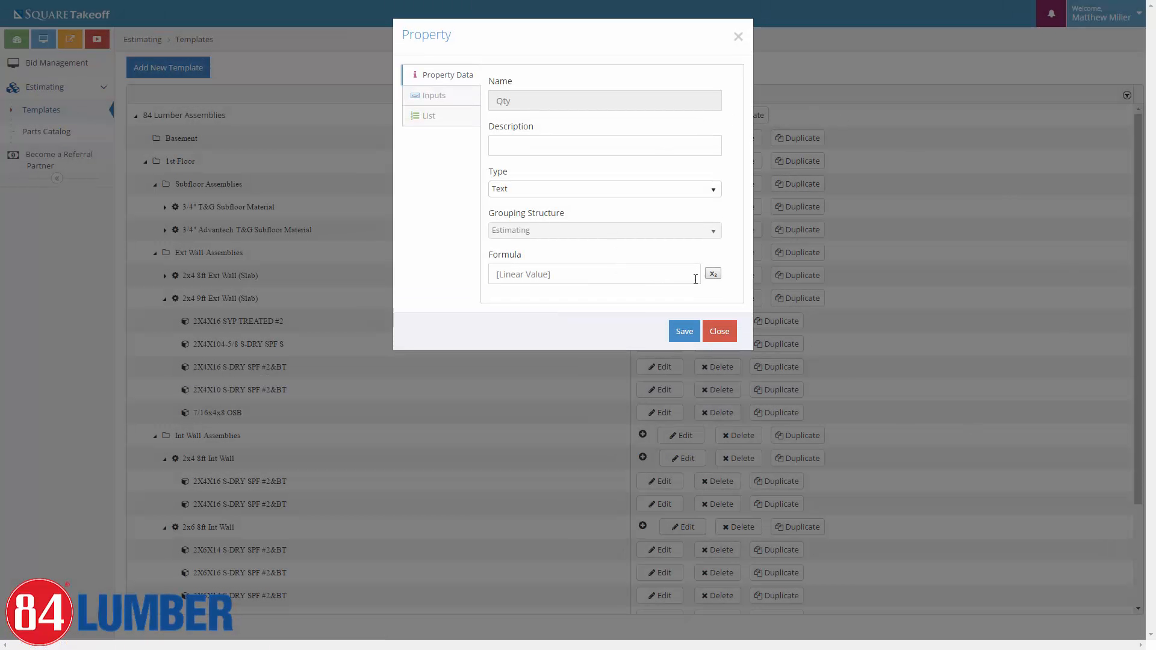
pyautogui.click(713, 274)
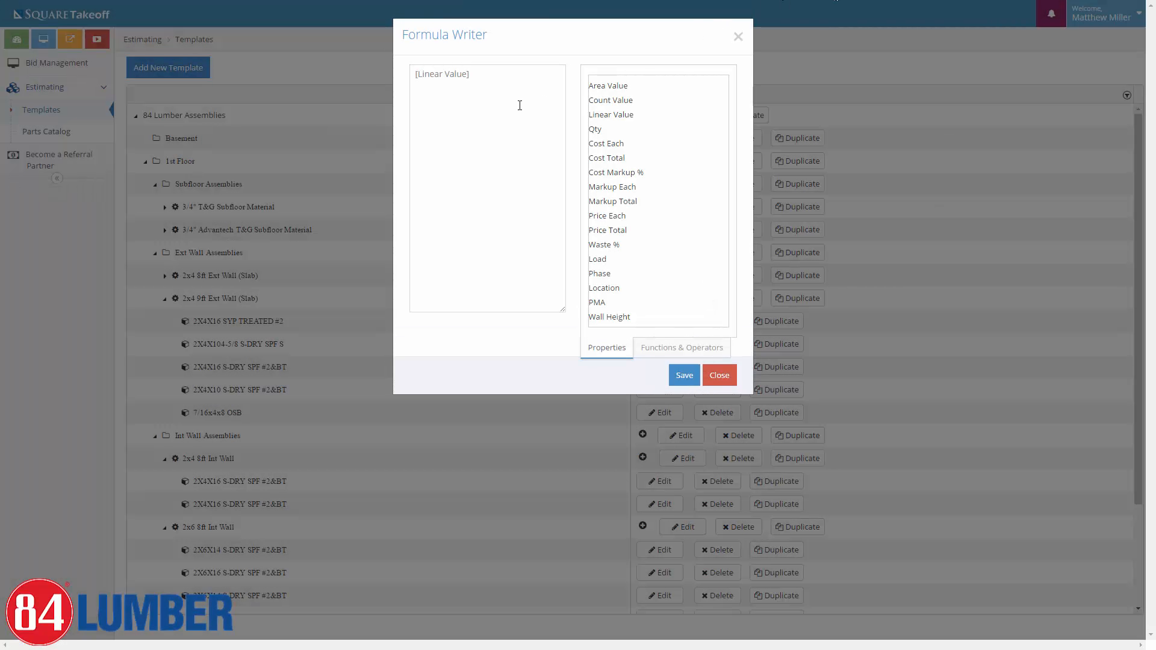
pyautogui.click(518, 103)
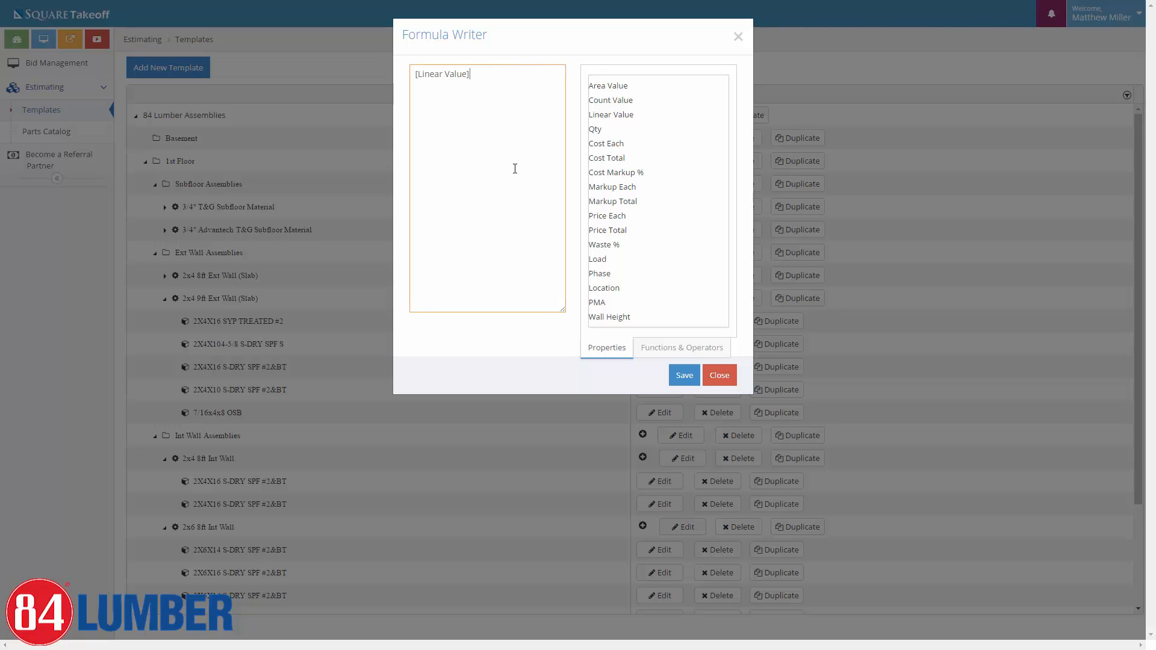
pyautogui.write('*')
pyautogui.doubleClick(609, 317)
pyautogui.click(549, 78)
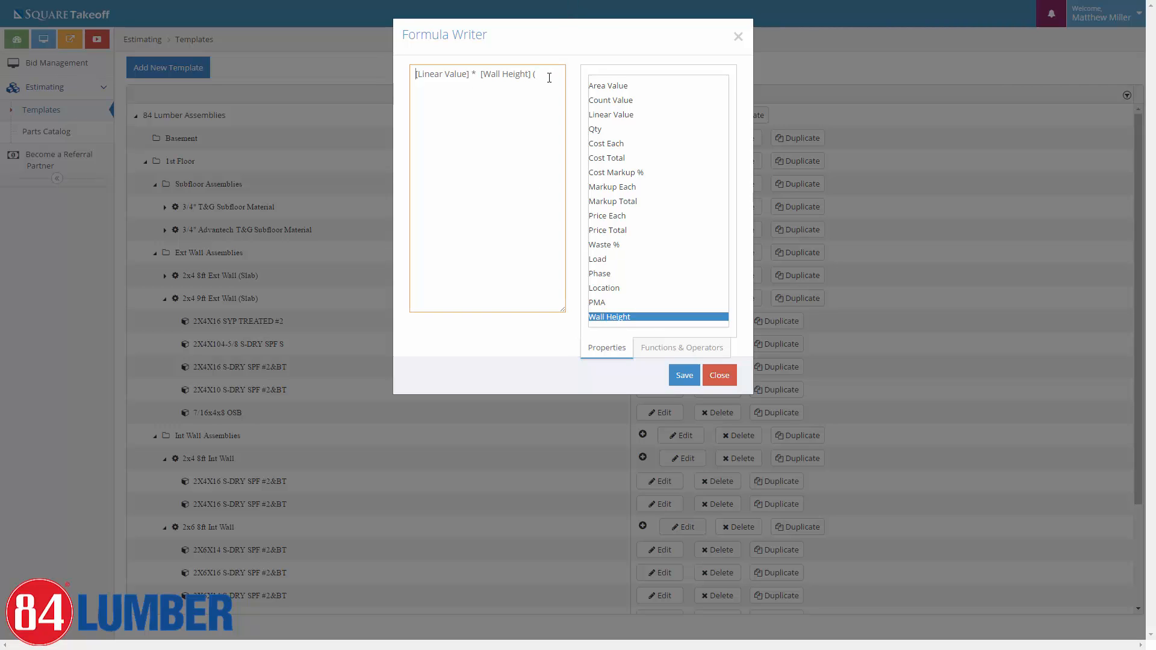
# - Enclose the Linear Value and Wall Height product in parentheses, divide it by 32, and enclose that quotient in parentheses
pyautogui.write('(')
pyautogui.press('BackSpace')
pyautogui.press('BackSpace')
pyautogui.write(') /')
pyautogui.write('32')
pyautogui.write(')')
pyautogui.write('(')
# - Multiply the Qty formula by ( [Waste %] +100 ) / 100 and enclose the whole expression in parentheses
pyautogui.click(448, 94)
pyautogui.write('*')
pyautogui.doubleClick(612, 244)
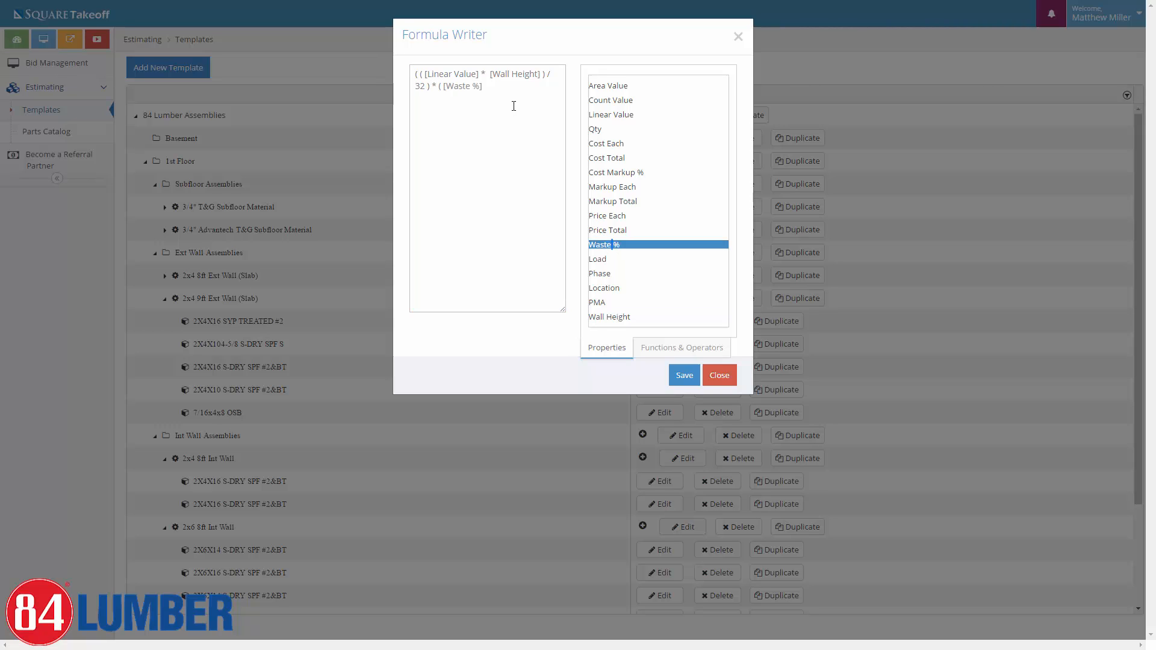
pyautogui.click(496, 91)
pyautogui.write('+100')
pyautogui.write(' ) ')
pyautogui.write('/ 100')
pyautogui.write('( ')
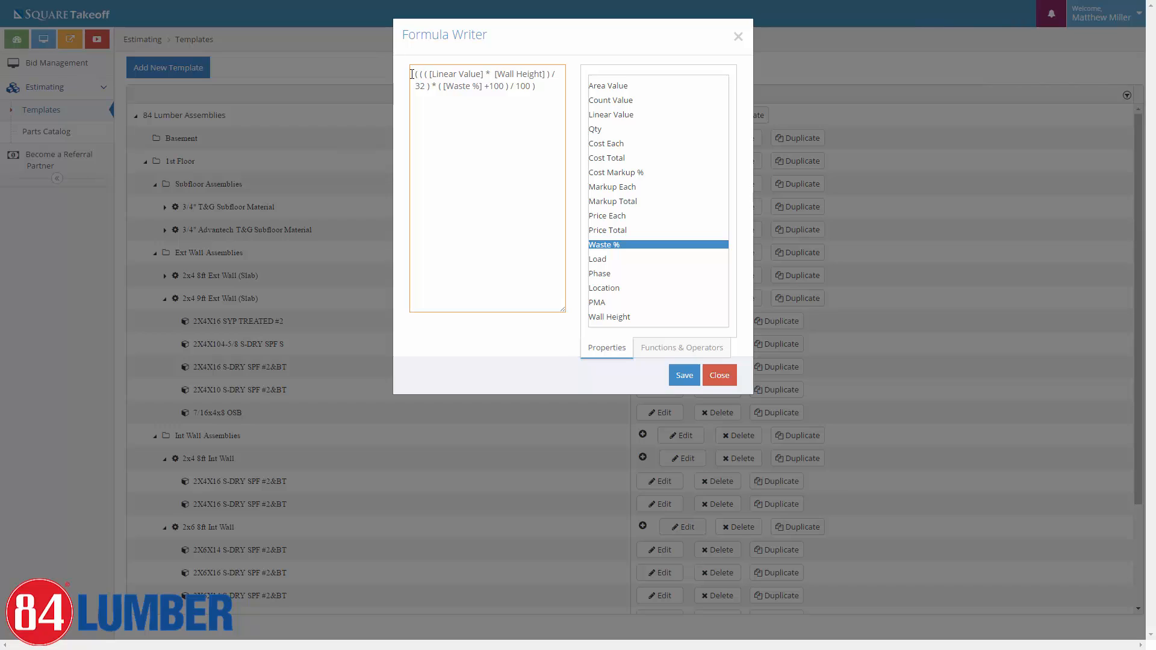
# - Wrap the Qty expression in the ROUNDUP function, then save the formula and the Qty property
pyautogui.write('ROUNDUP')
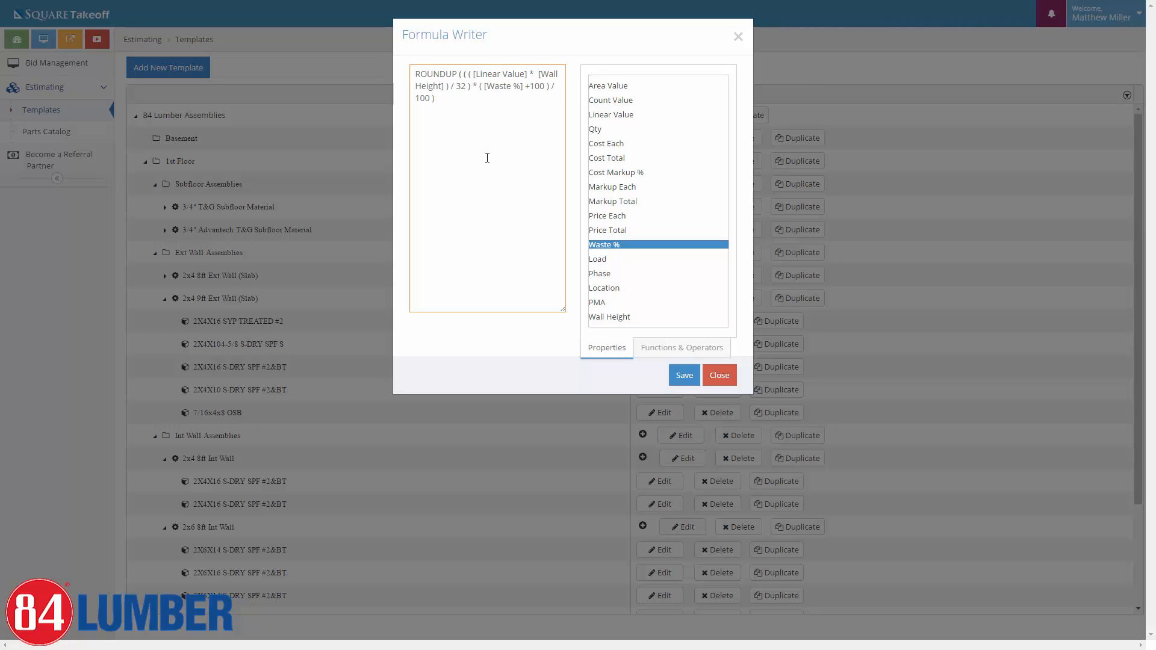
pyautogui.press('BackSpace')
pyautogui.write('(')
pyautogui.click(323, 481)
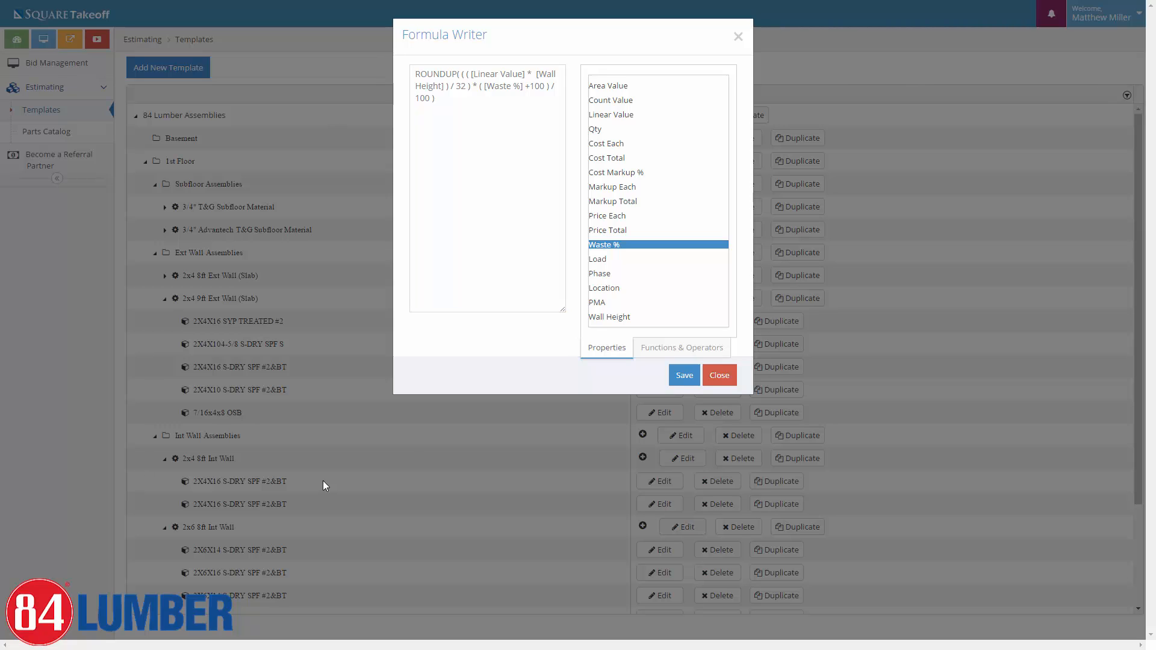
pyautogui.click(684, 382)
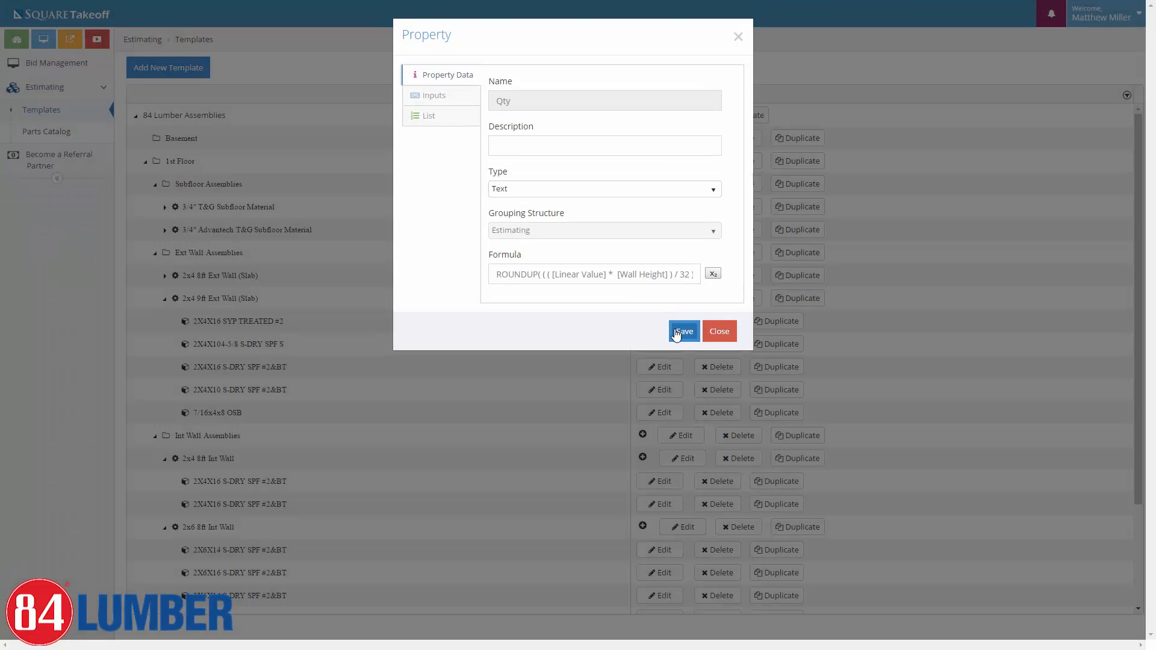
pyautogui.click(676, 333)
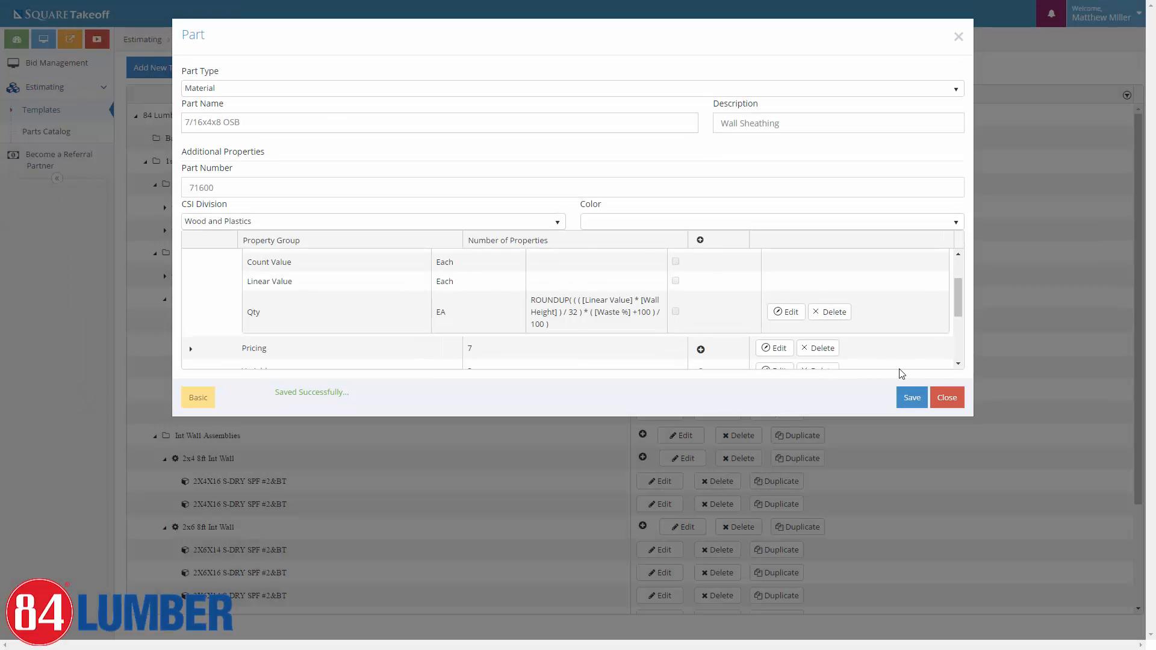
# - Save the 7/16x4x8 OSB part and close it to return to the template list
pyautogui.scroll(-3, 687, 331)
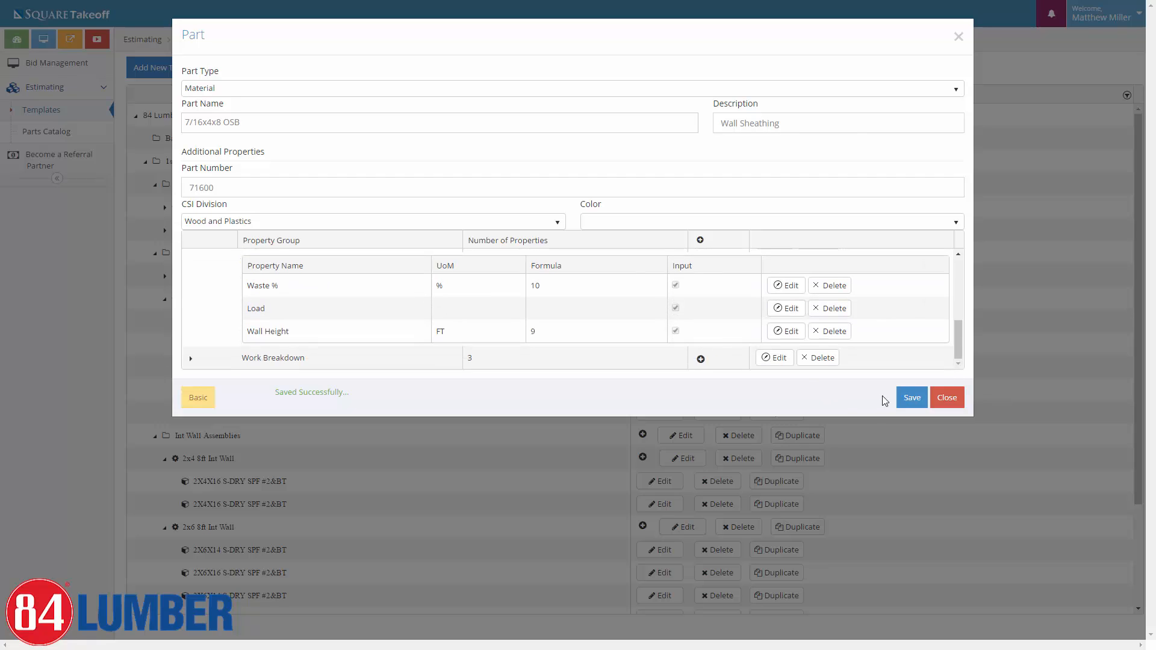
pyautogui.click(907, 407)
pyautogui.click(946, 399)
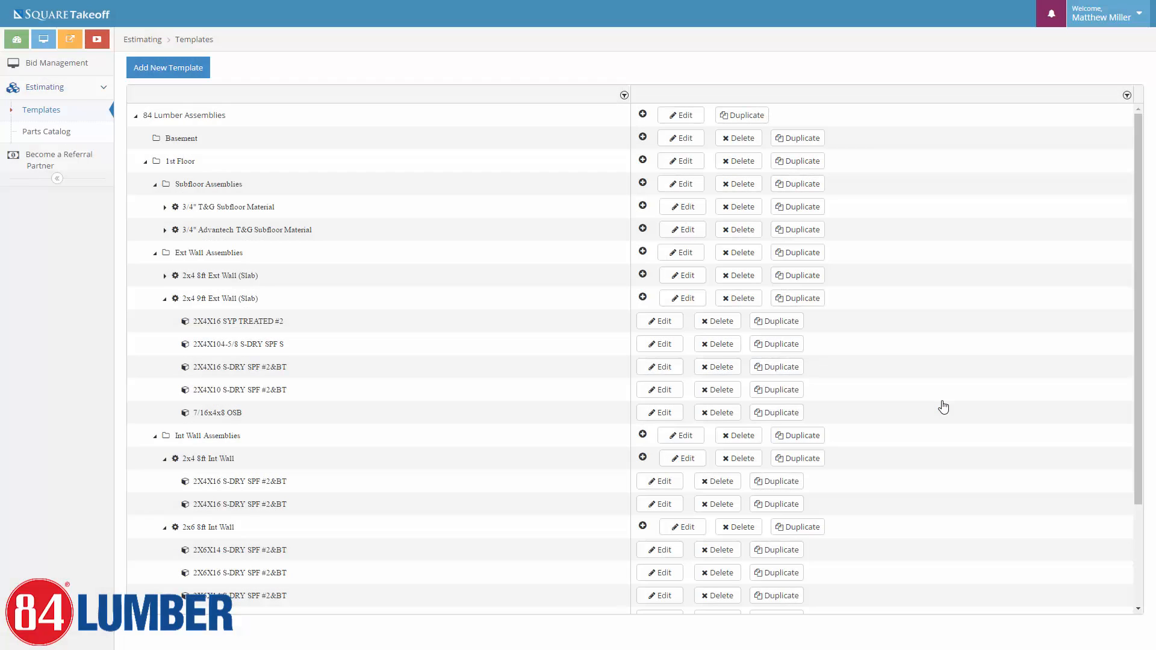